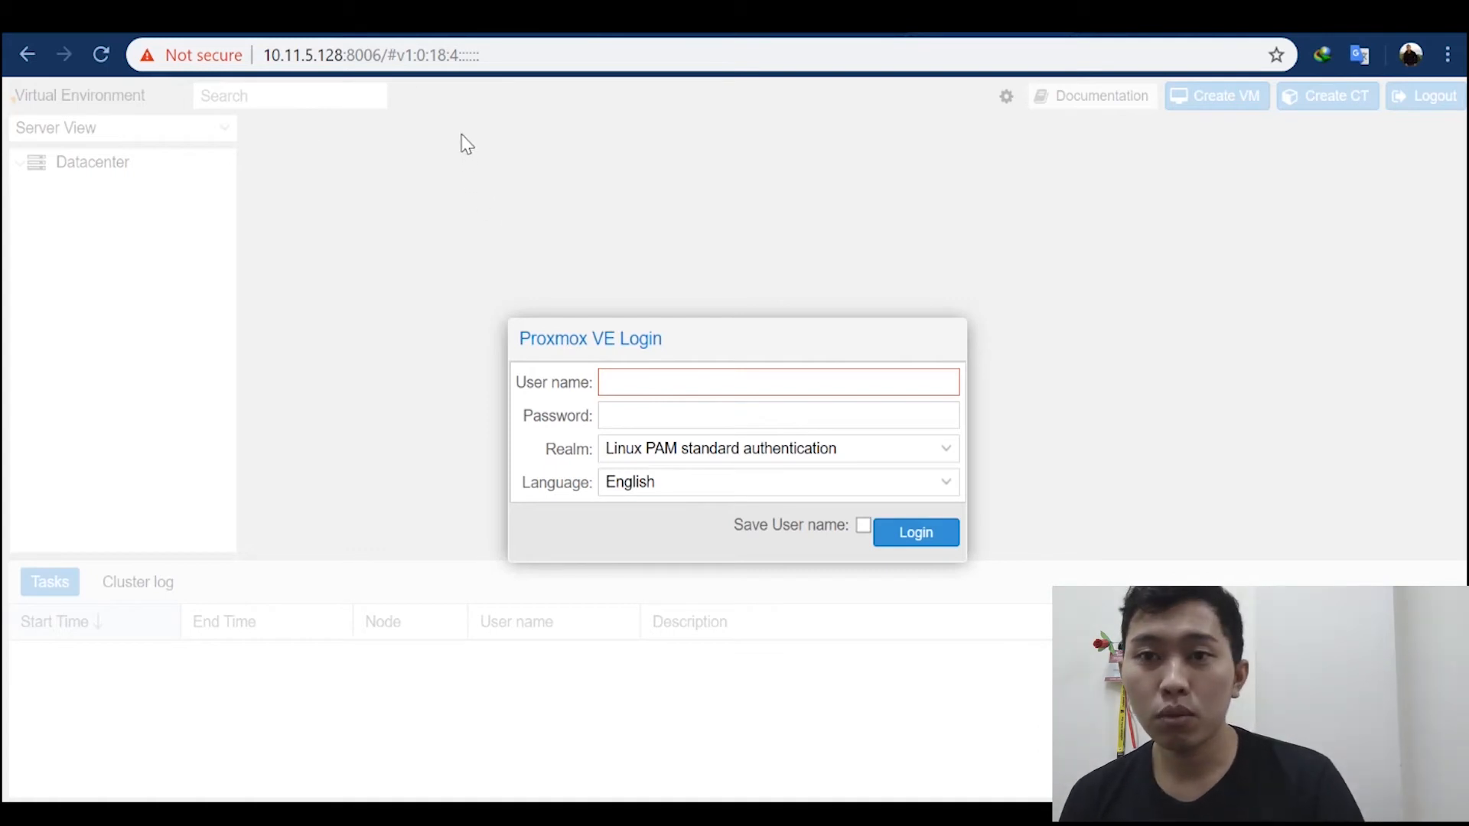
Step: Examine the Proxmox server's web address, highlighting the port 8006 and the path after it
left_click(315, 57)
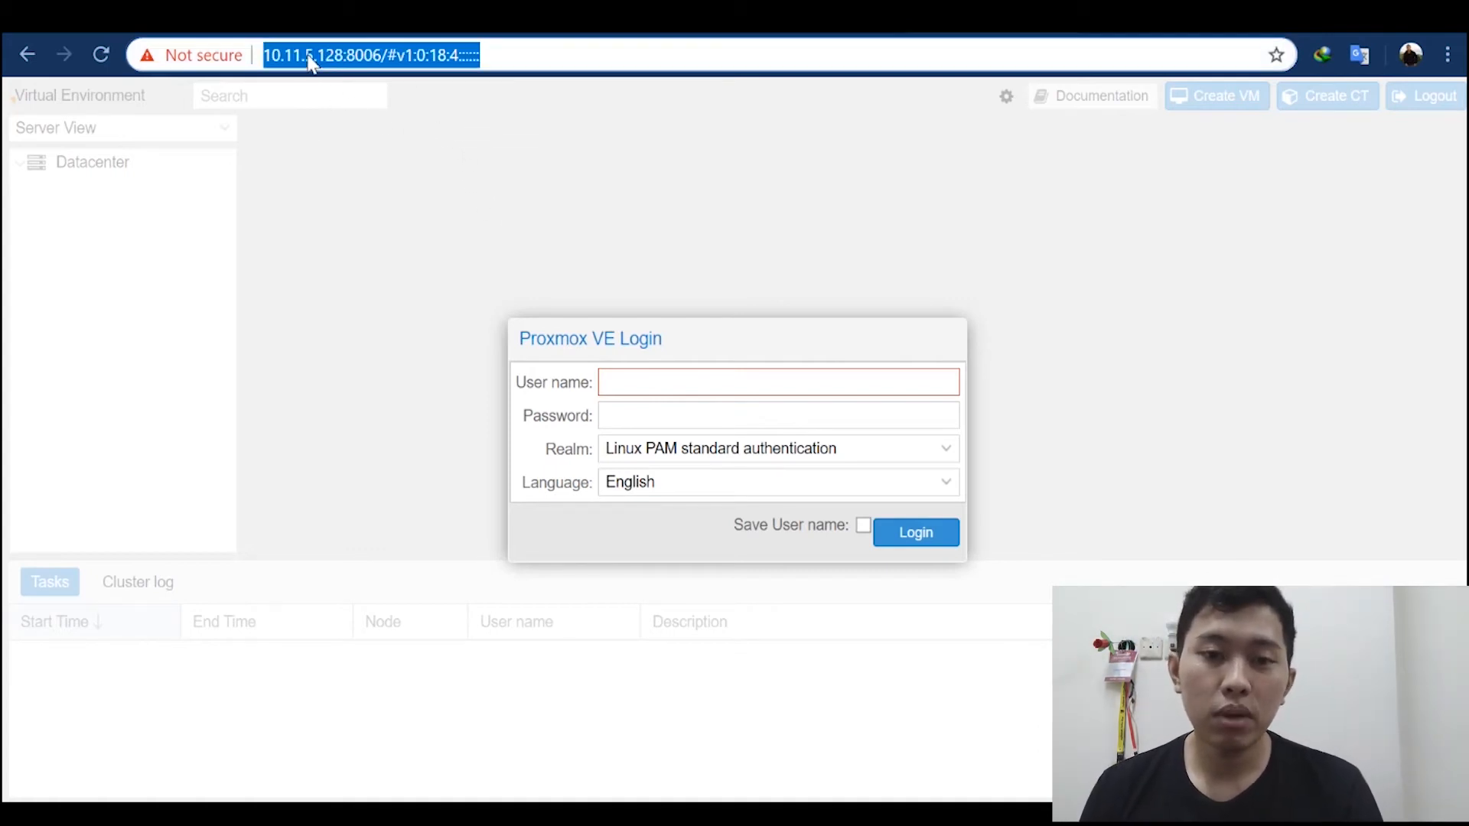
left_click(397, 61)
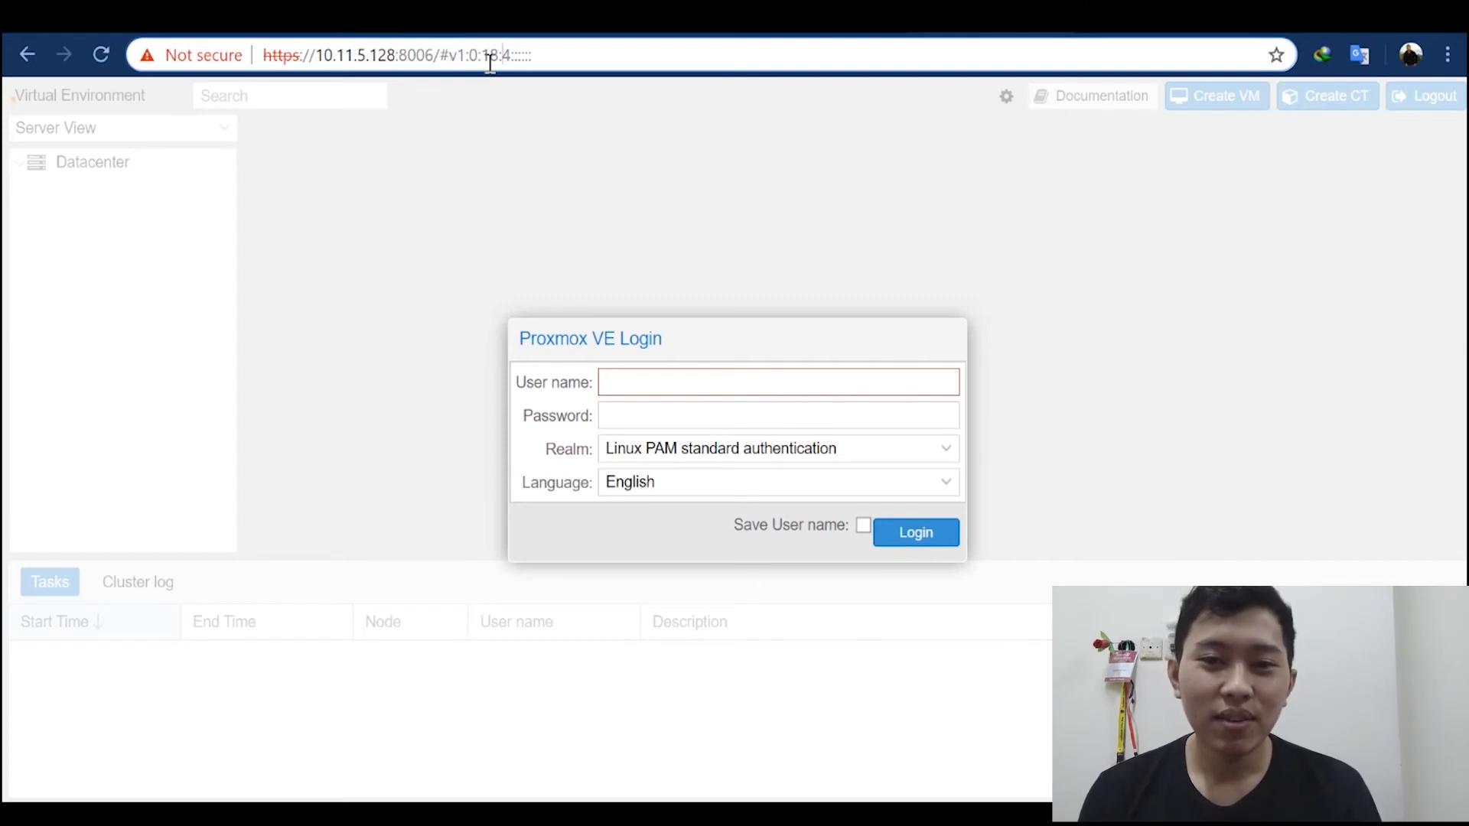
key("shift+Left")
key("shift+Left")
key("shift+Left")
key("shift+Left")
key("shift+Left")
key("shift+Left")
key("shift+Left")
key("shift+Left")
key("shift+Left")
key("shift+Left")
key("shift+Left")
key("shift+Left")
key("shift+Left")
key("shift+Left")
key("shift+Left")
key("shift+Left")
key("shift+Left")
key("shift+Left")
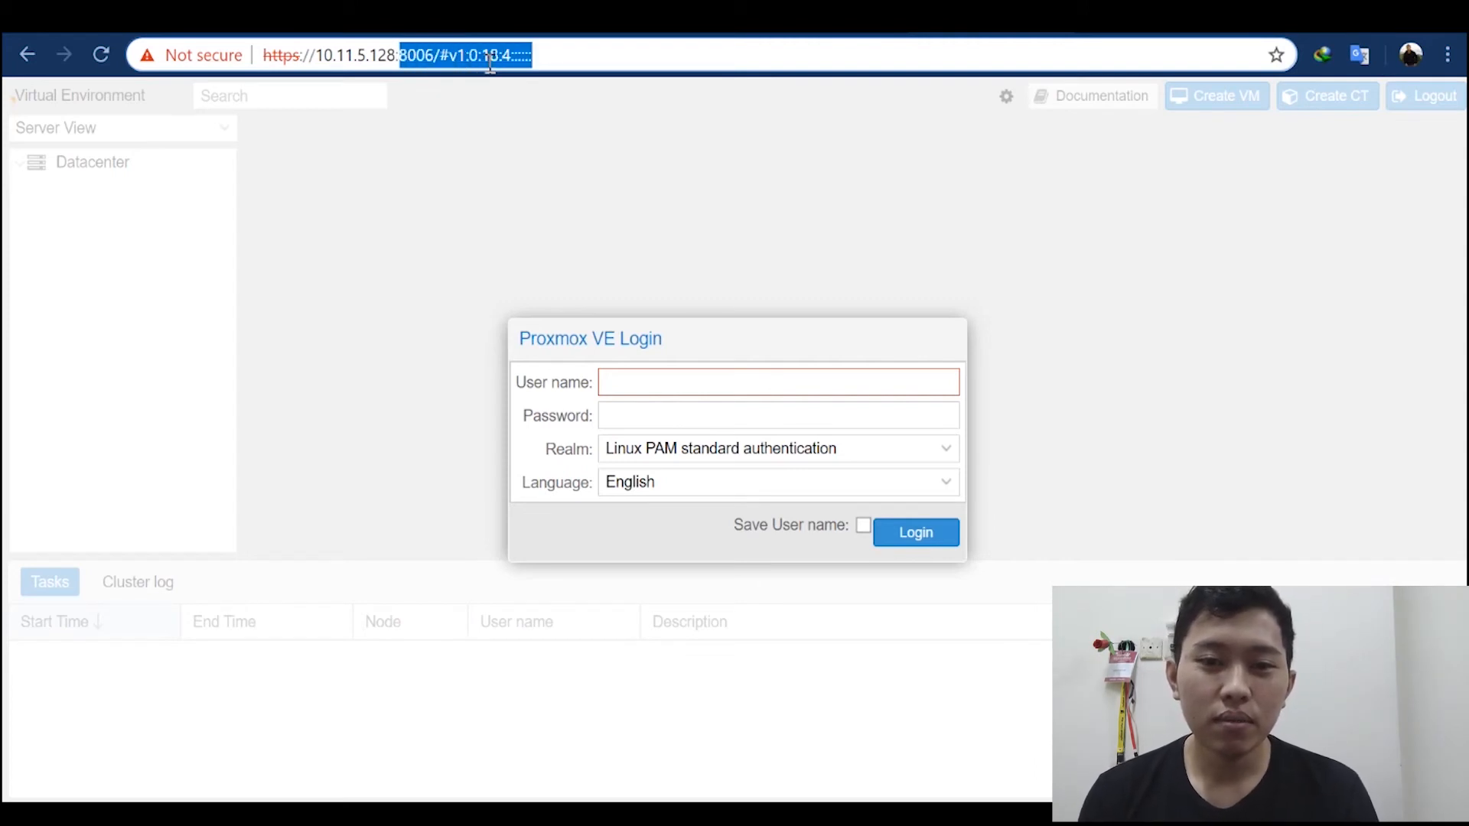
key("shift+Right")
key("shift+Right")
key("shift+Right")
key("shift+Left")
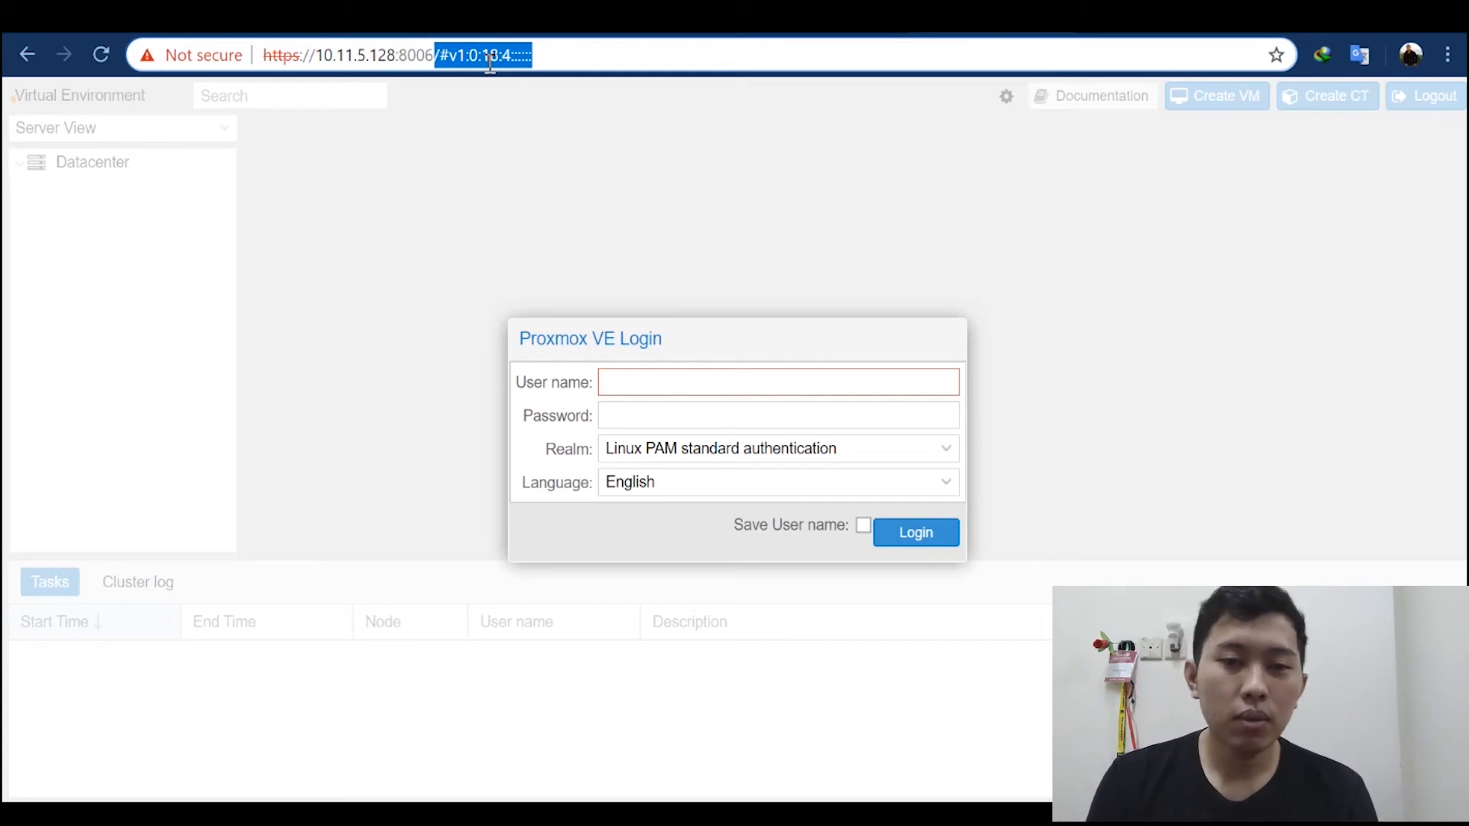
key("Left")
key("Left")
key("Left")
key("Left")
key("Left")
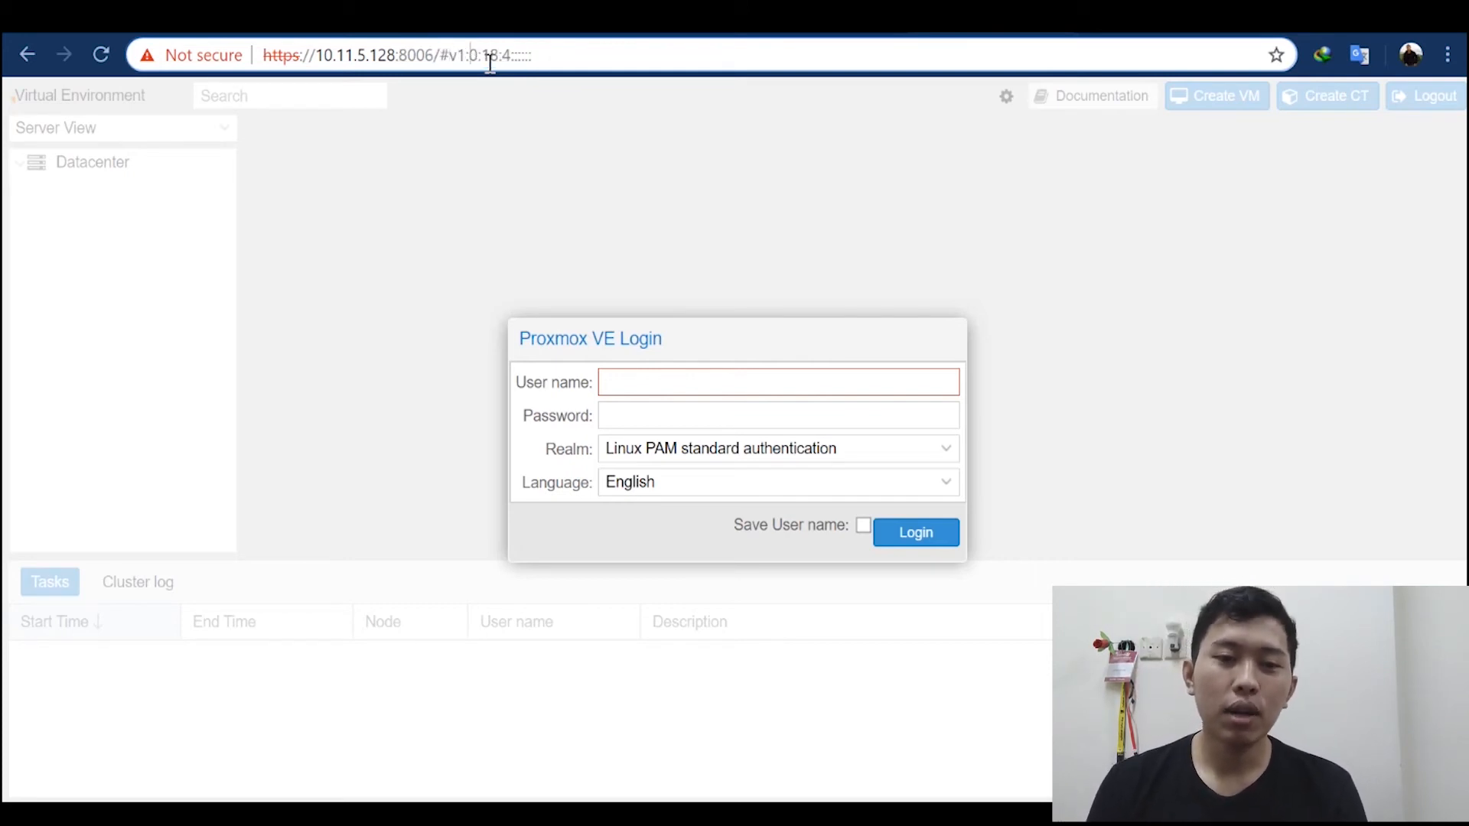
left_click(120, 263)
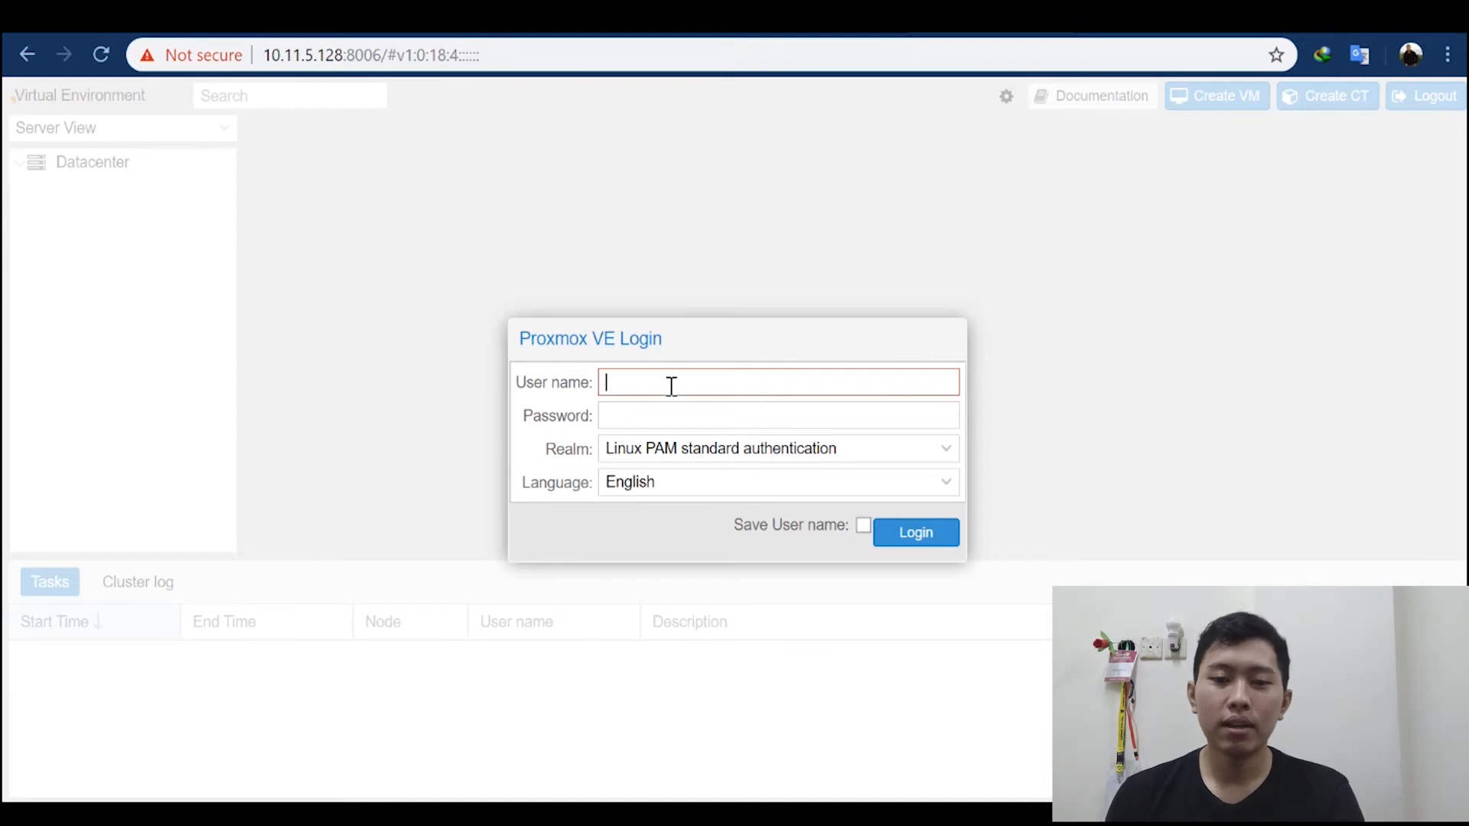
Step: Log in to Proxmox VE as root with the account password and dismiss the subscription notice
key("Tab")
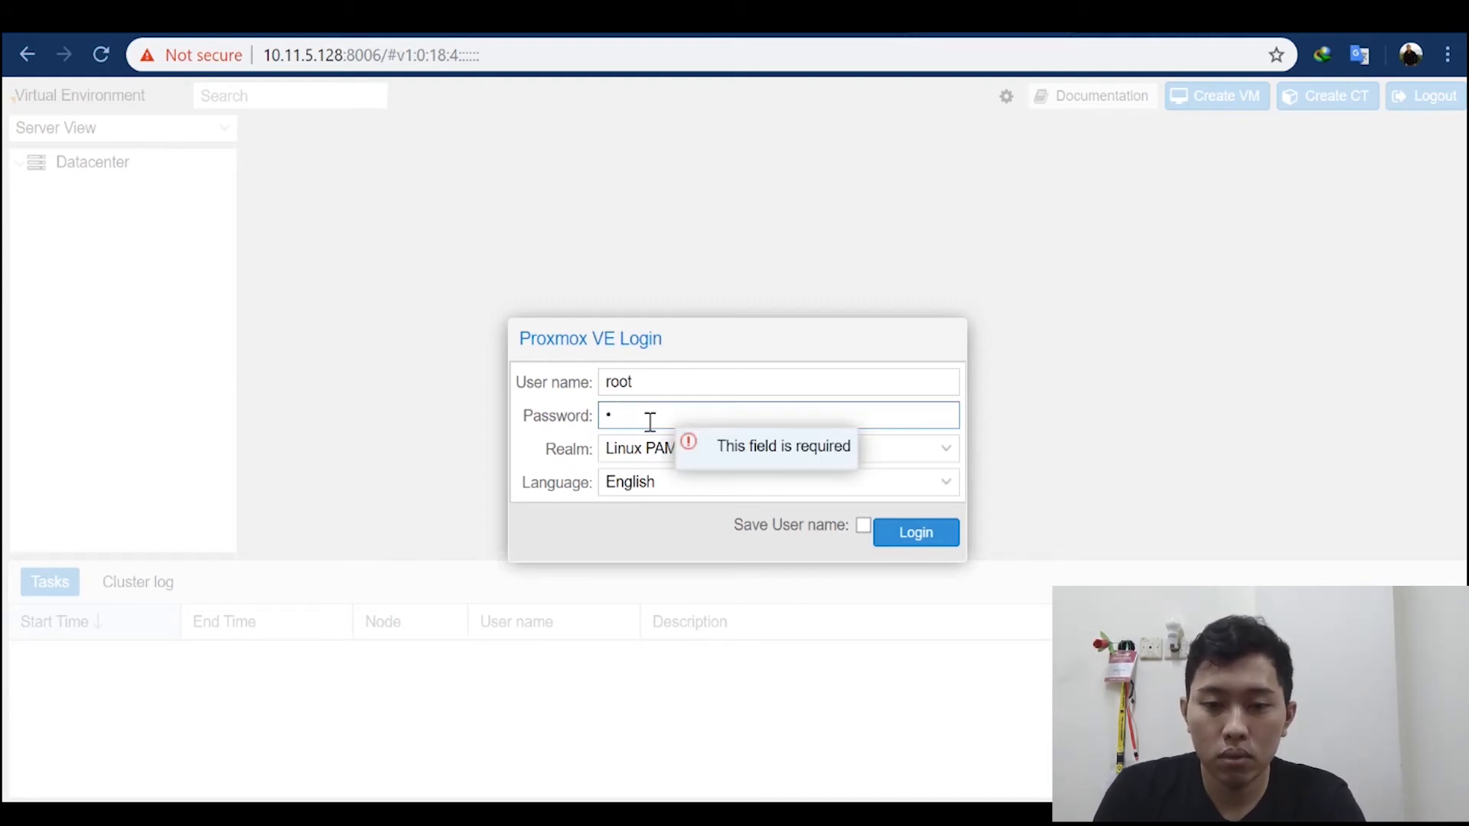
type("***")
key("Return")
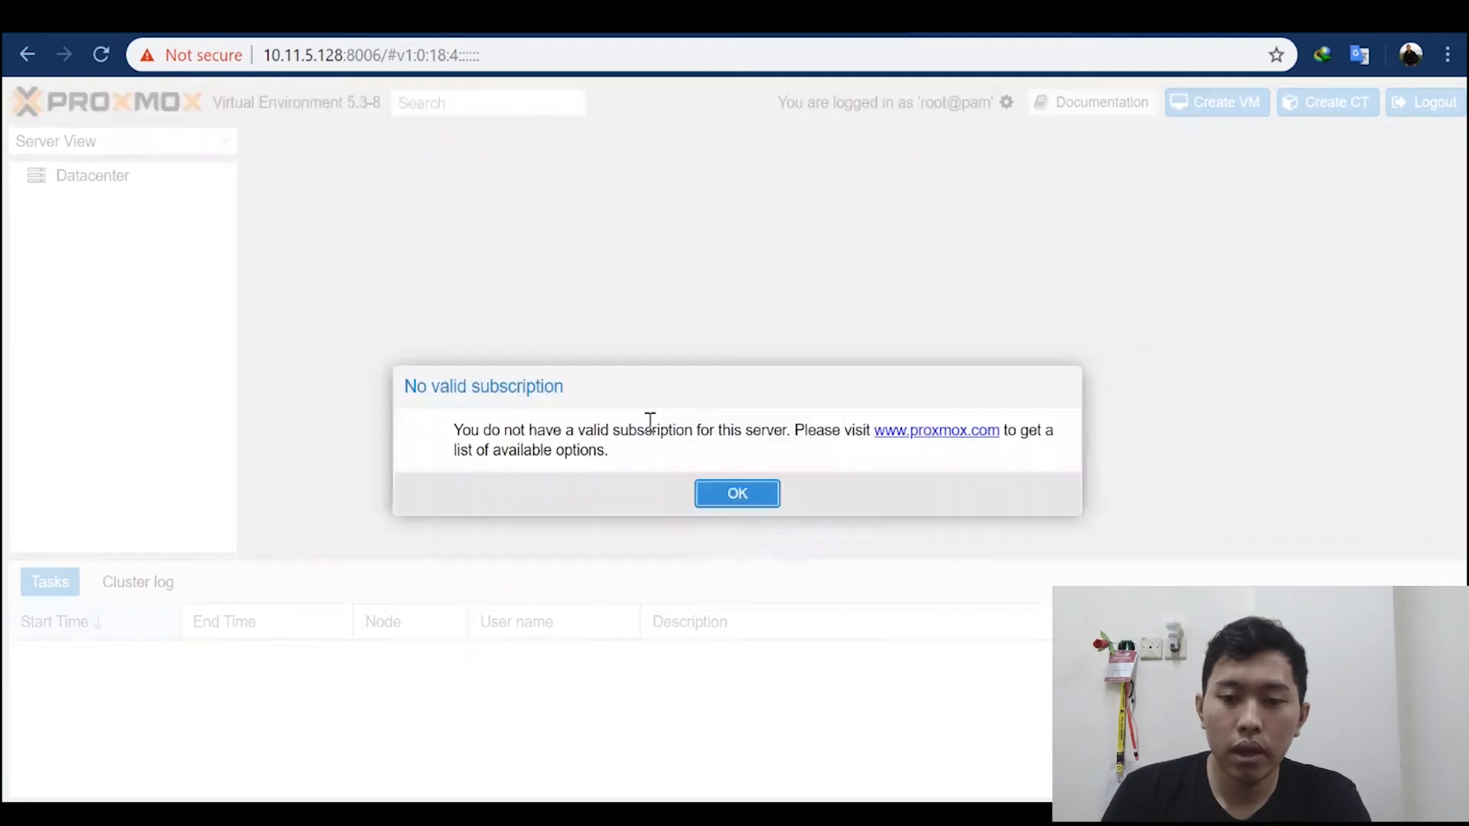
left_click(733, 493)
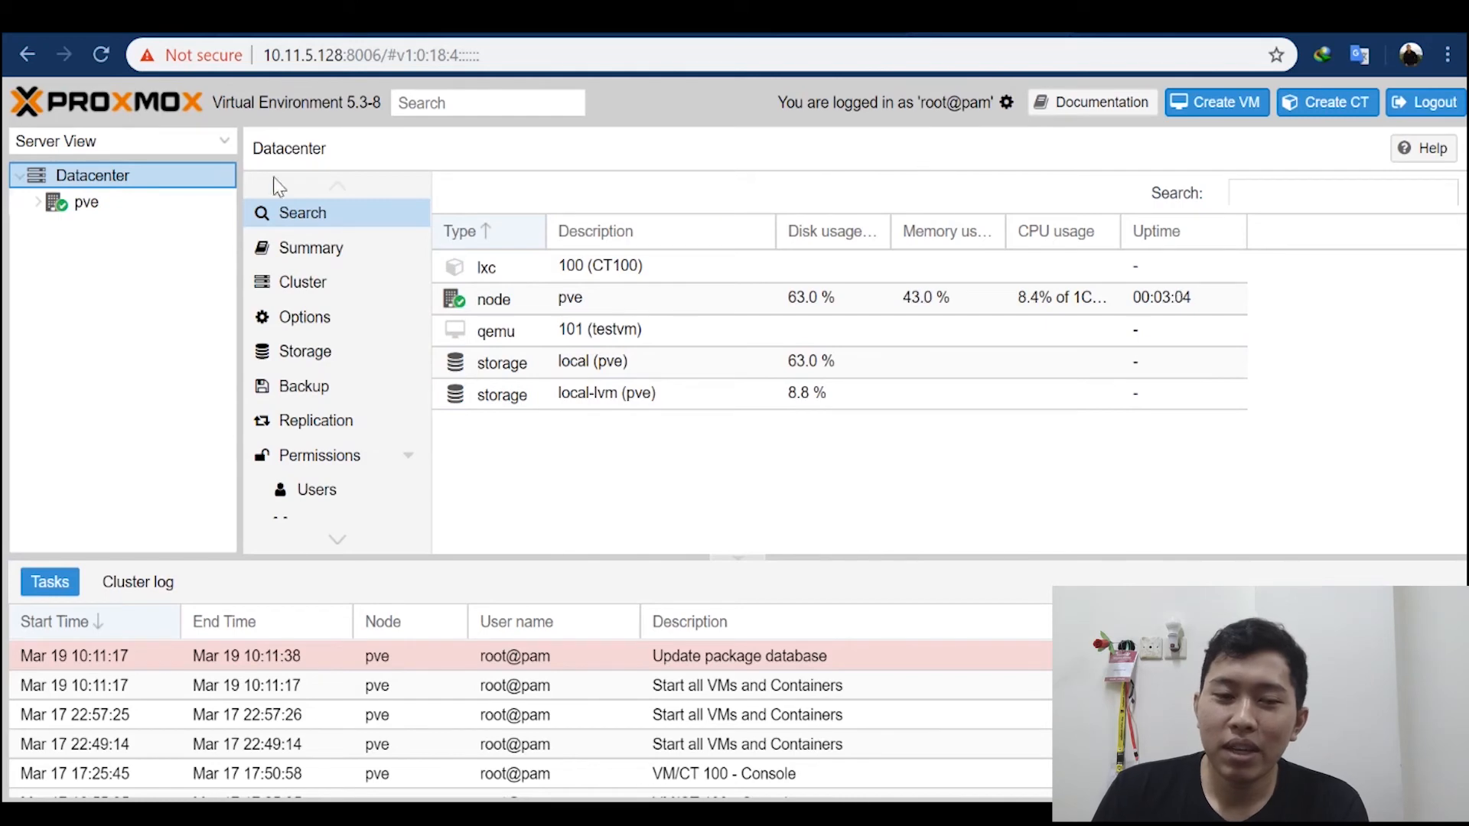
Step: Look over the Datacenter and pve node resource lists, the node's system services and its summary
left_click(81, 205)
left_click(101, 204)
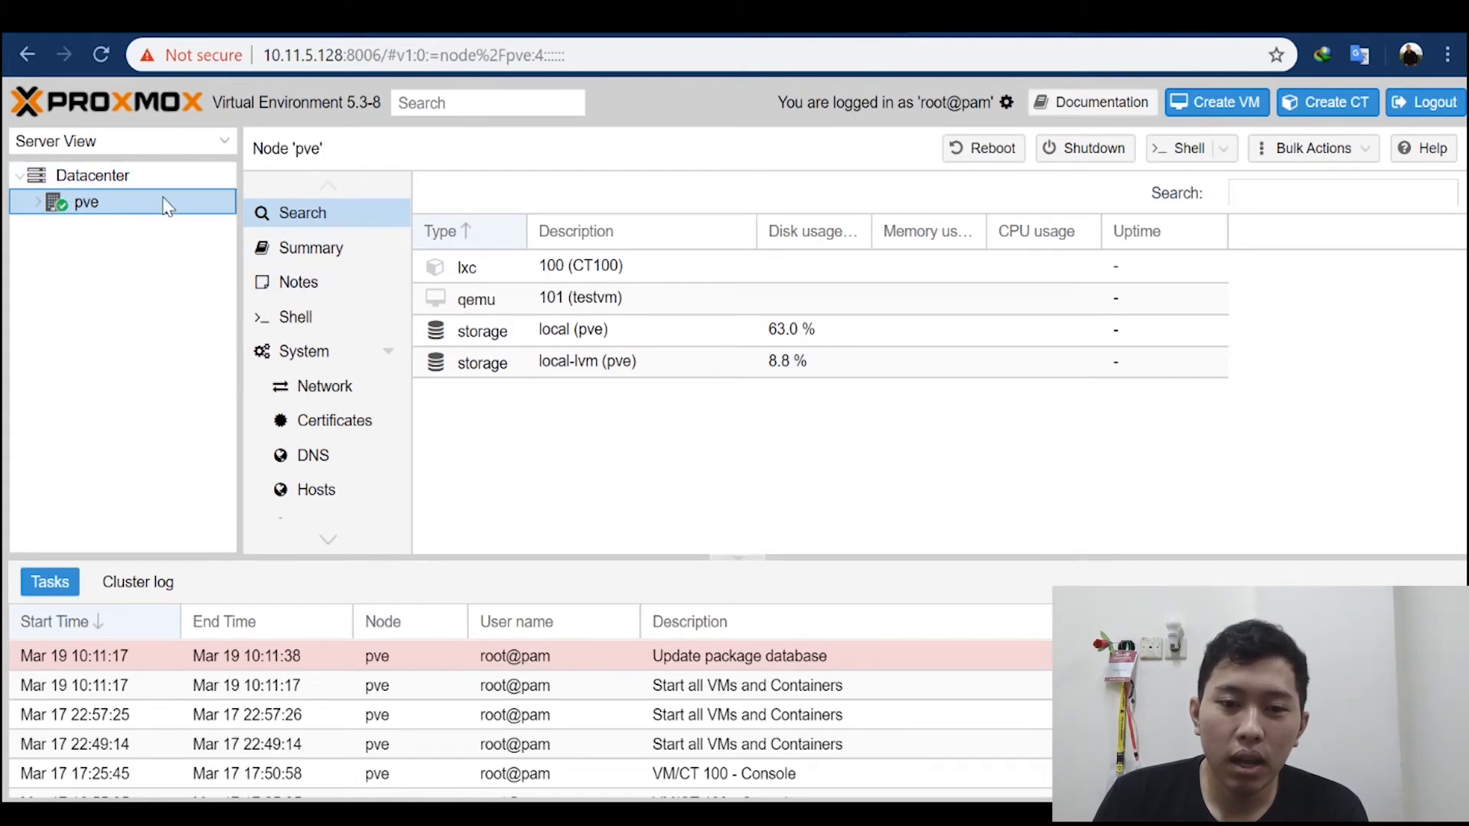
left_click(94, 180)
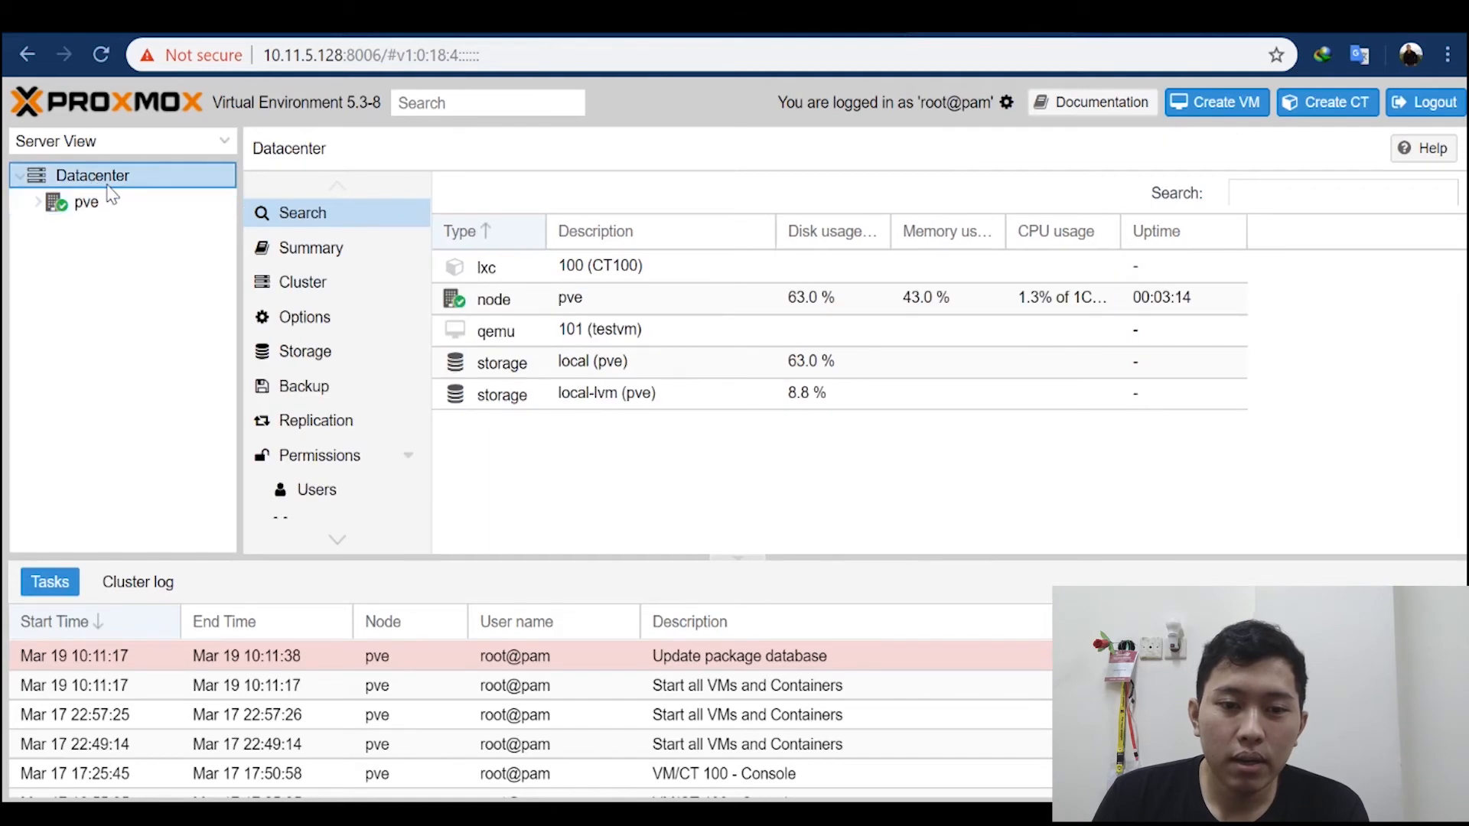
left_click(102, 203)
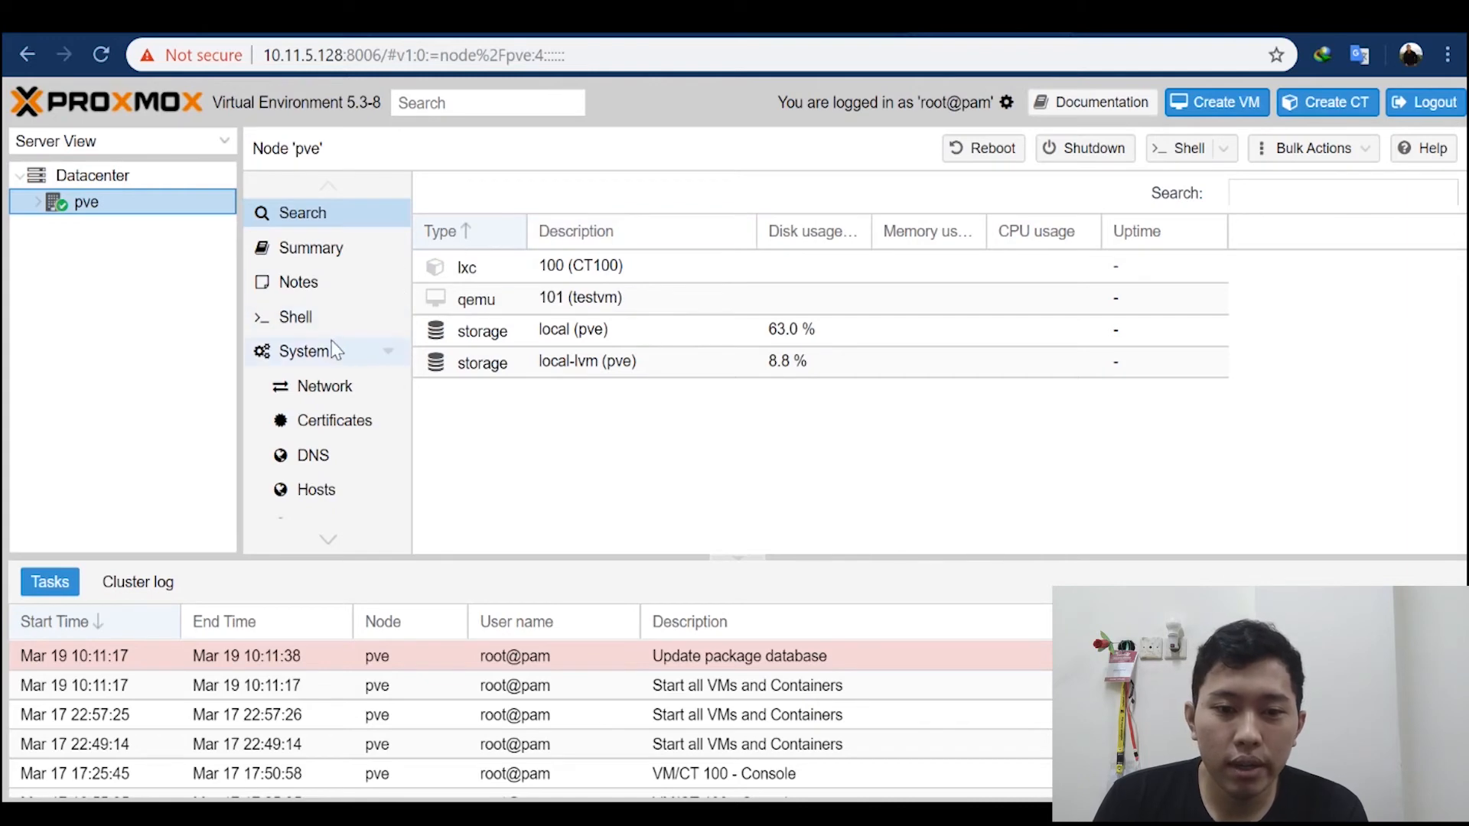
left_click(373, 363)
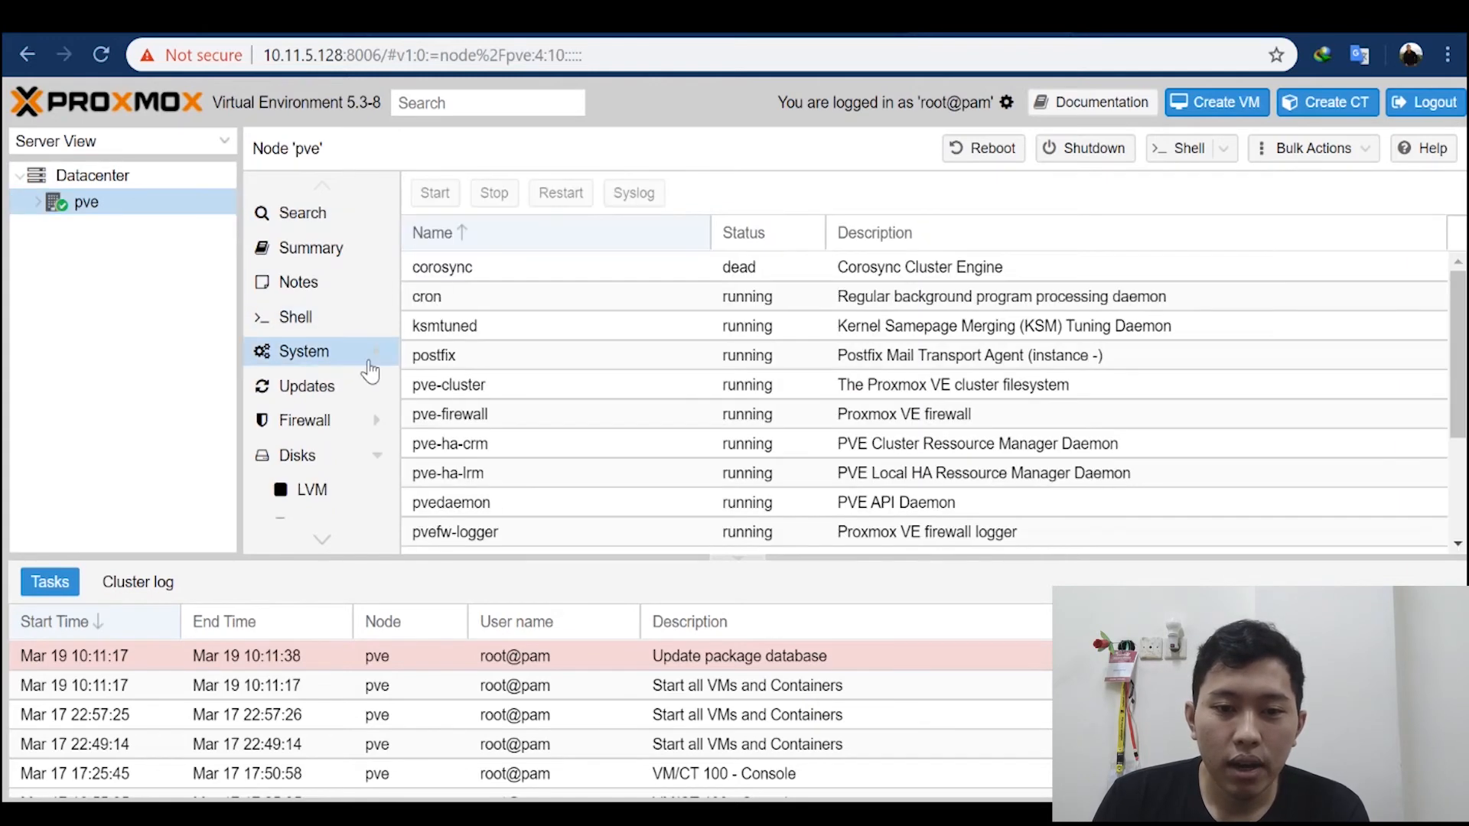
left_click(334, 237)
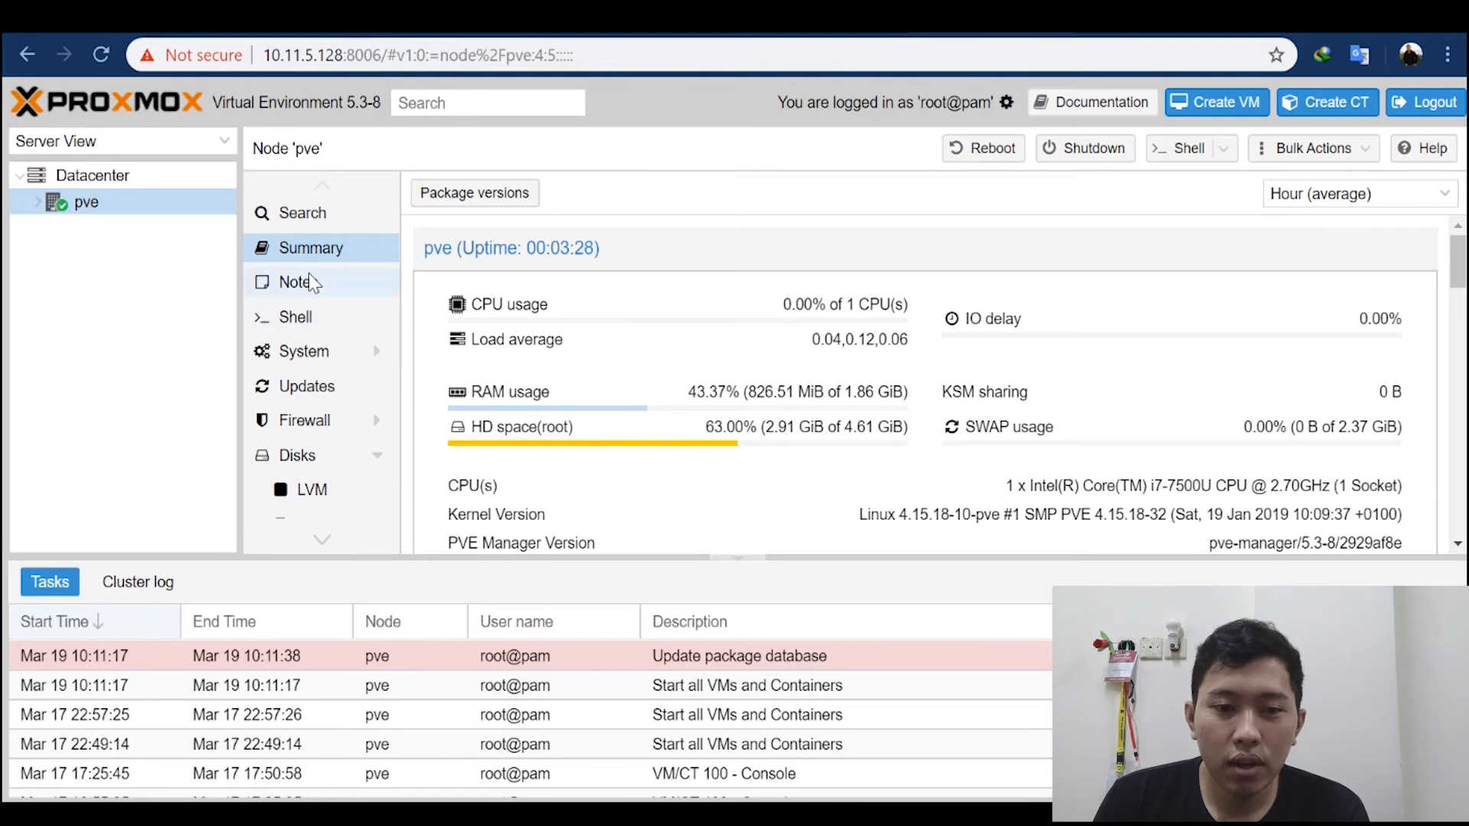
Step: Expand the pve node in the server tree and view the summary of its local storage
left_click(39, 203)
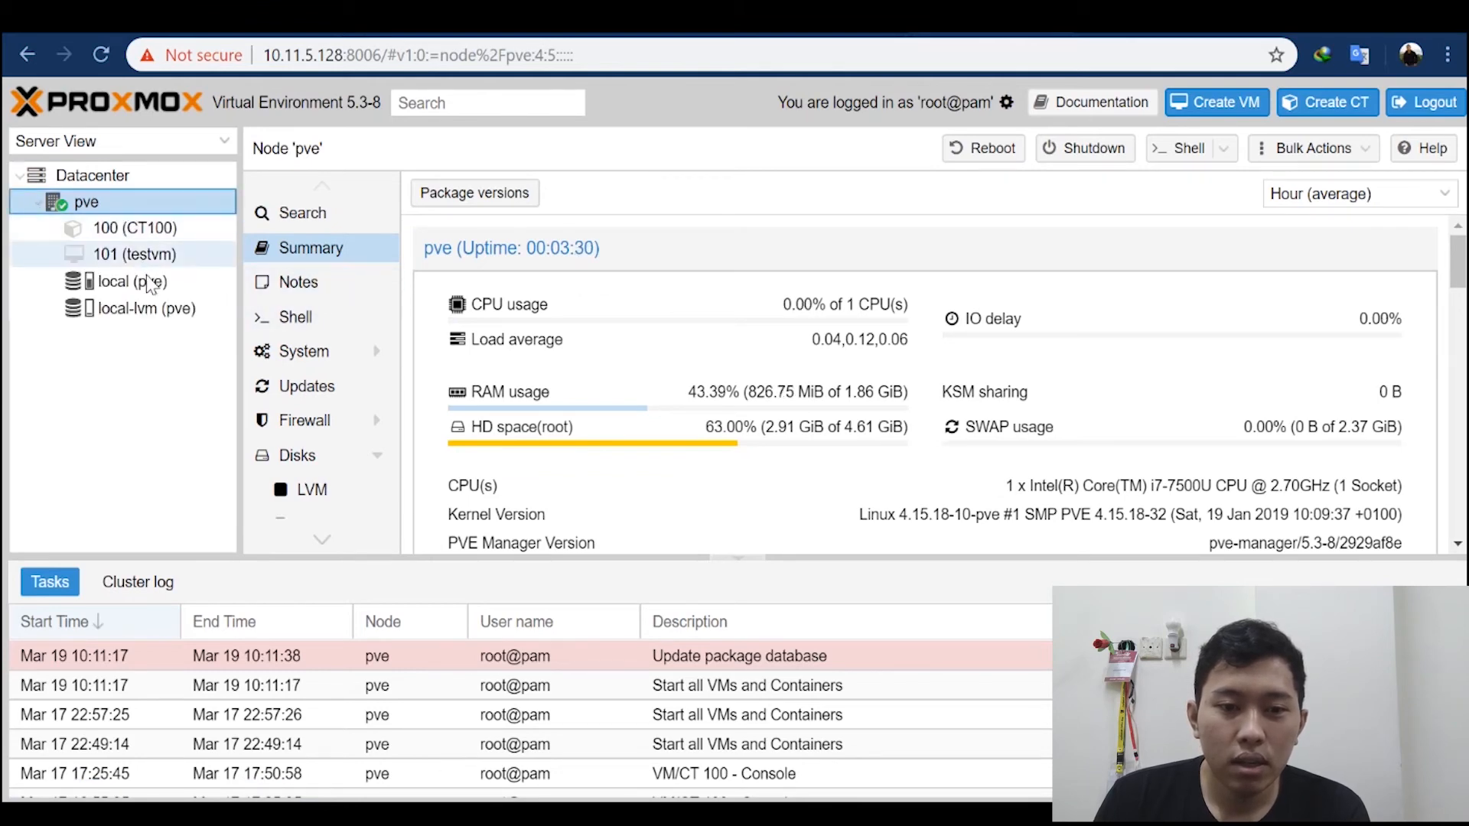
left_click(36, 205)
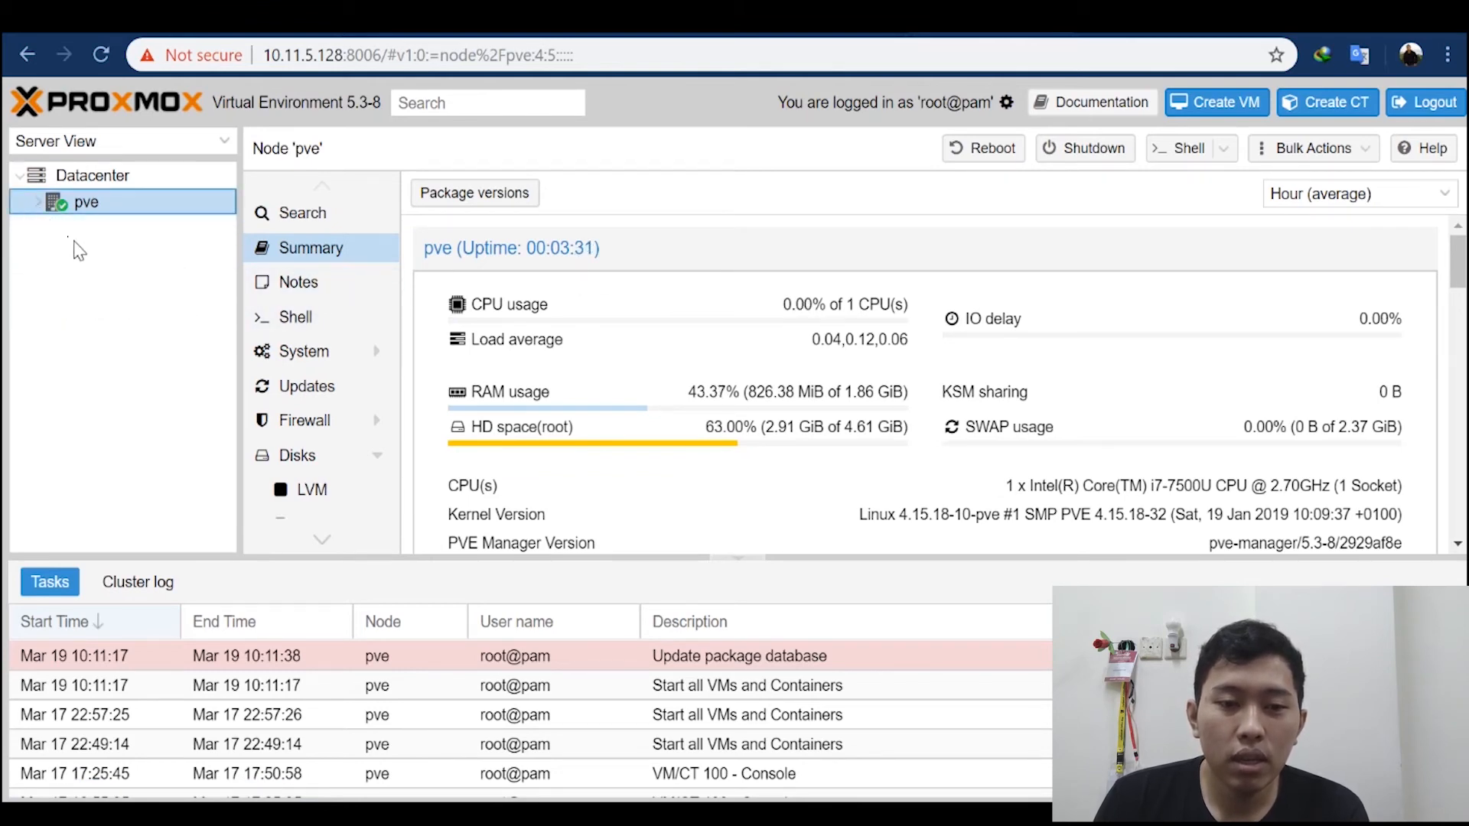
left_click(38, 203)
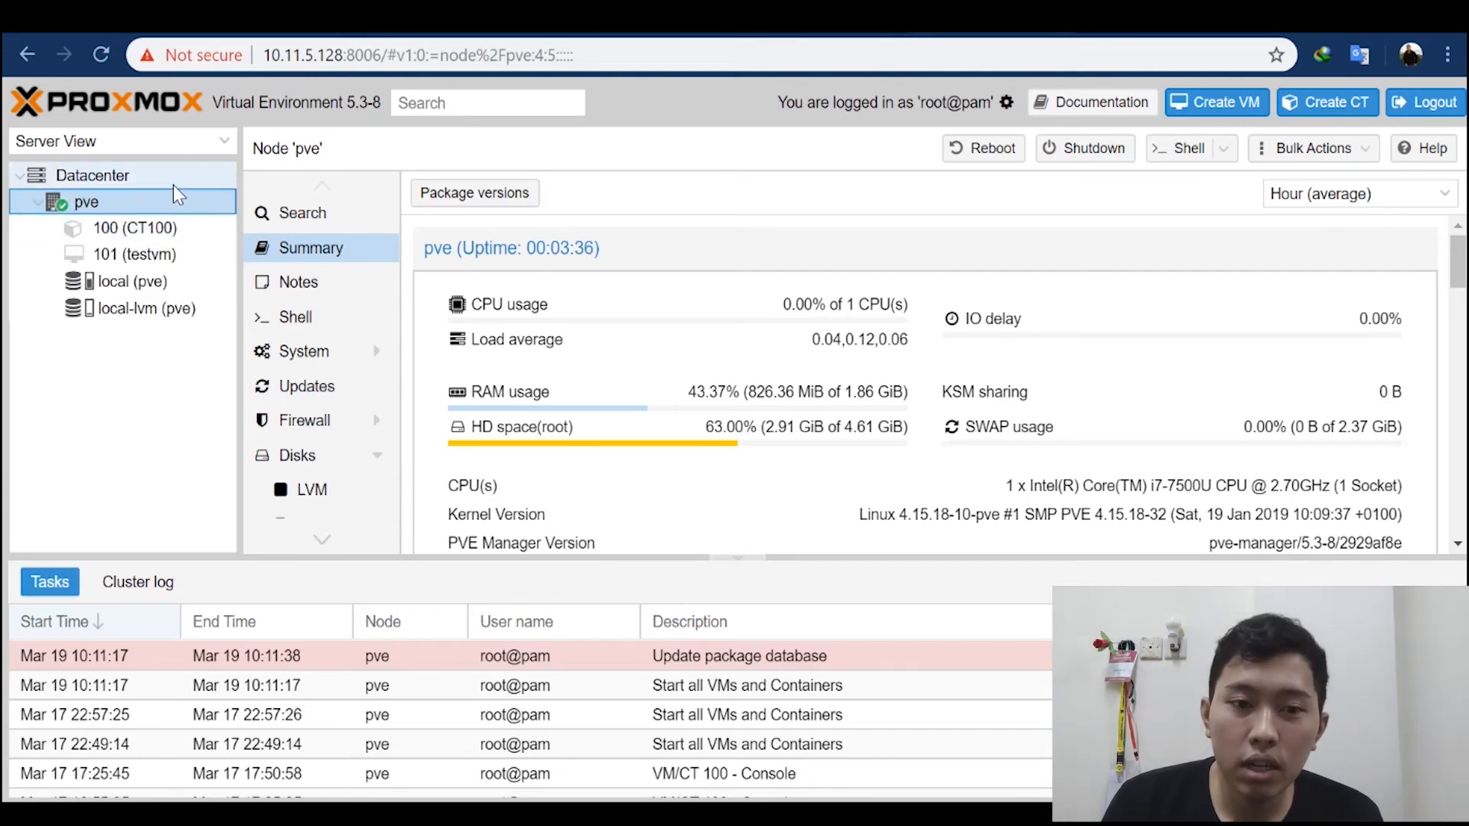
left_click(122, 280)
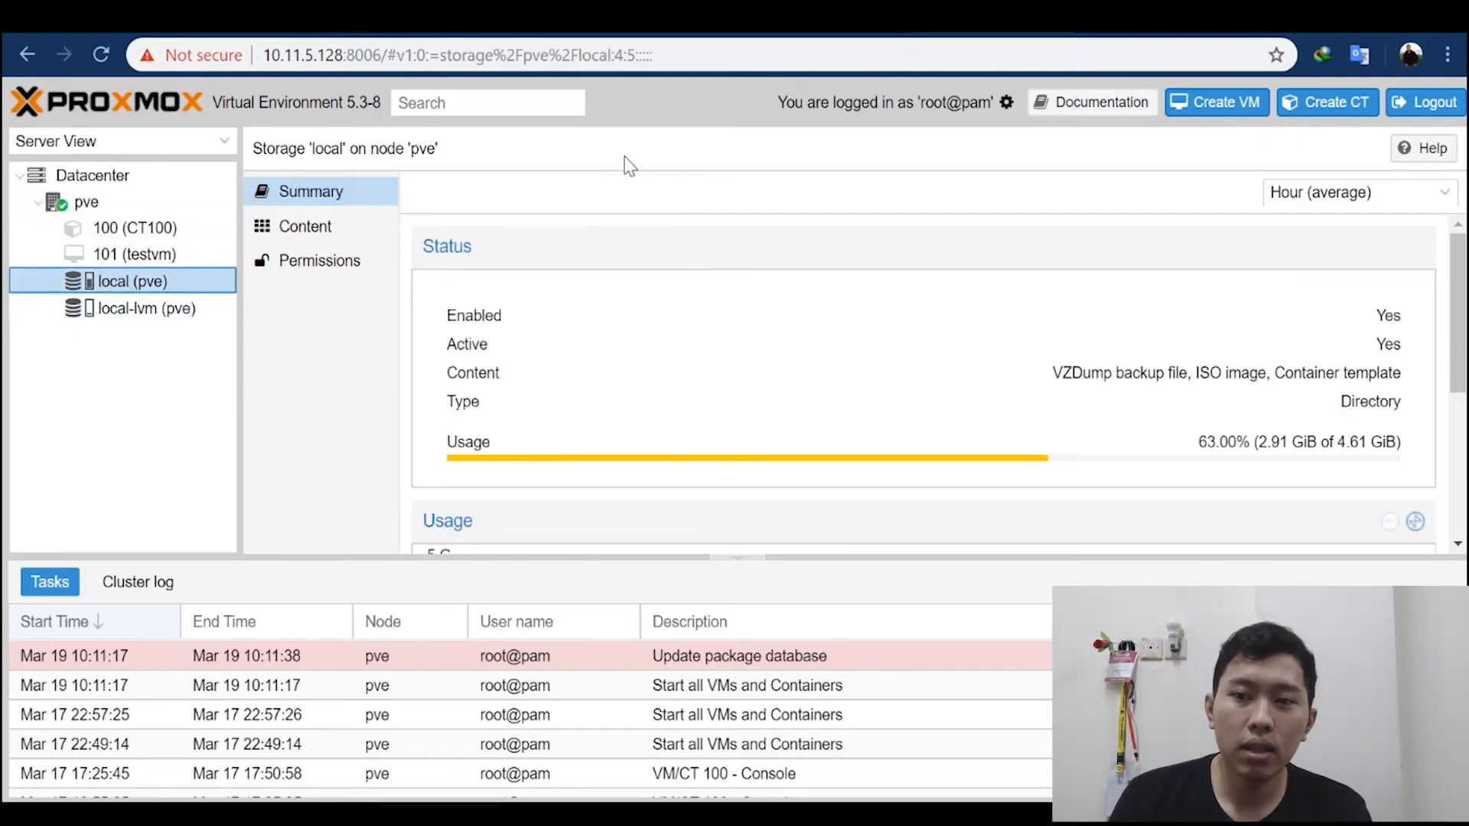
scroll(757, 253, "down", 2)
scroll(764, 318, "up", 2)
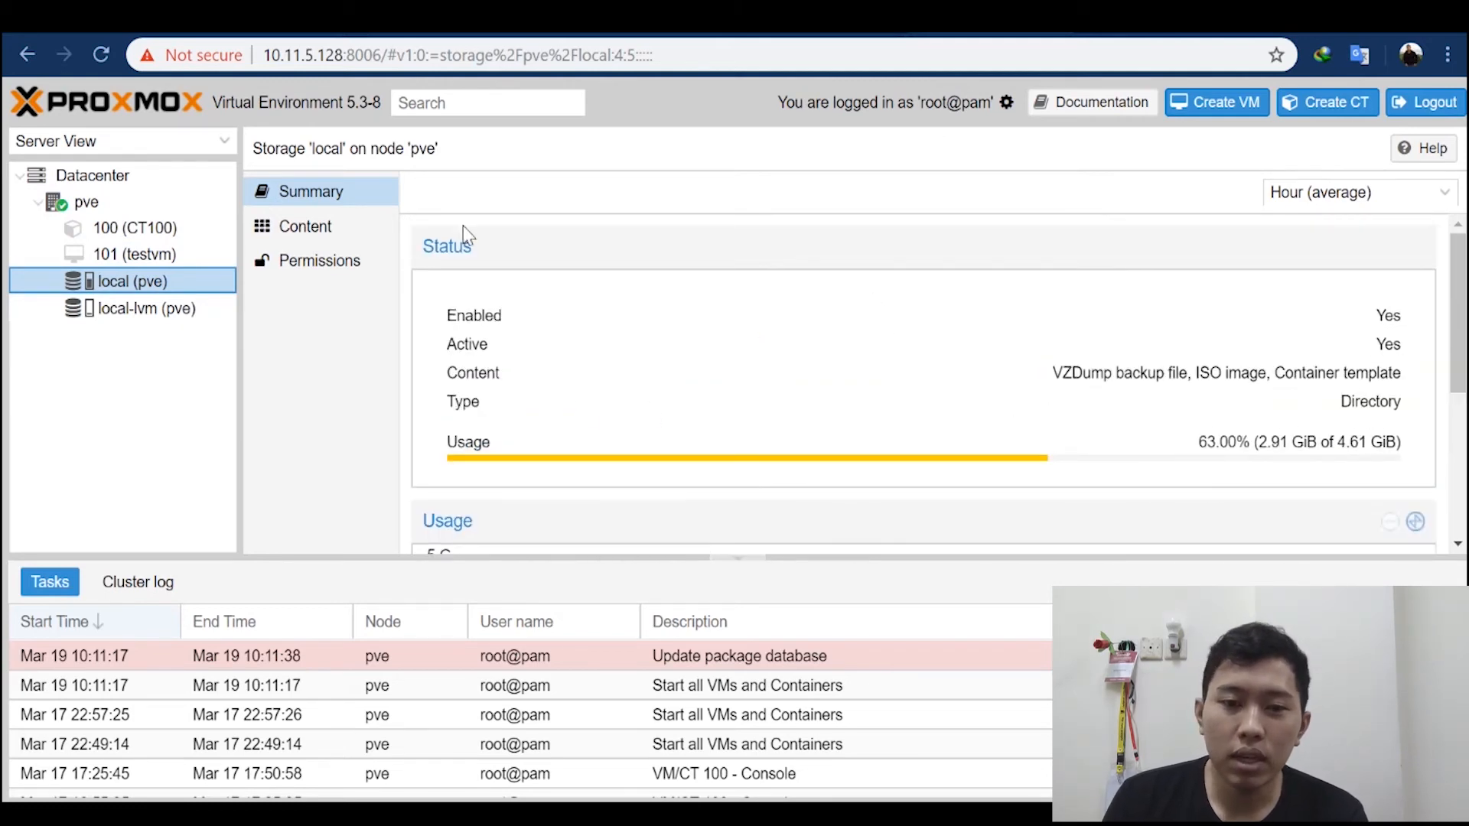
Step: Show the content of the local storage and glance through the downloadable container templates
left_click(310, 228)
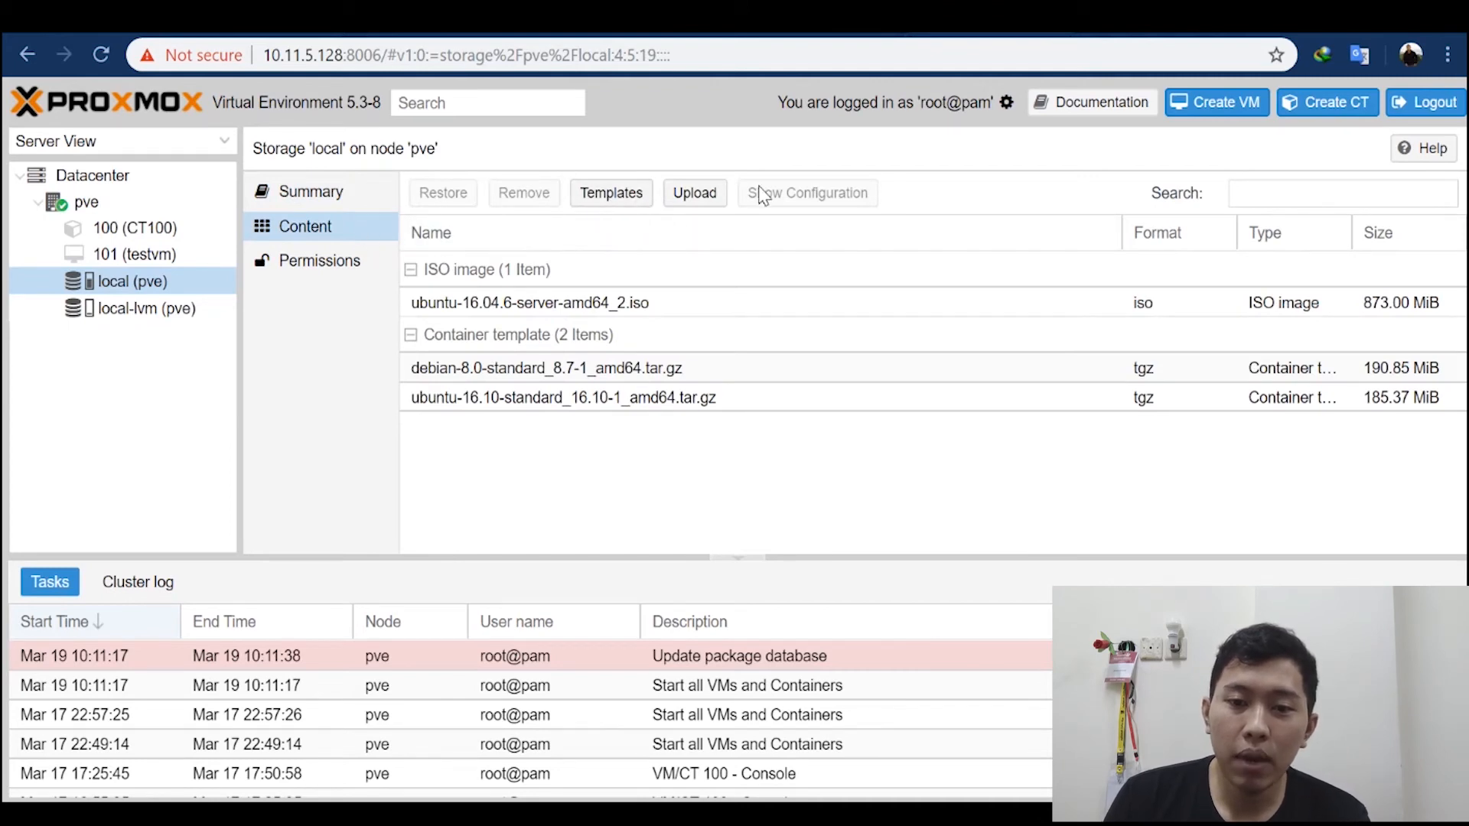
left_click(612, 195)
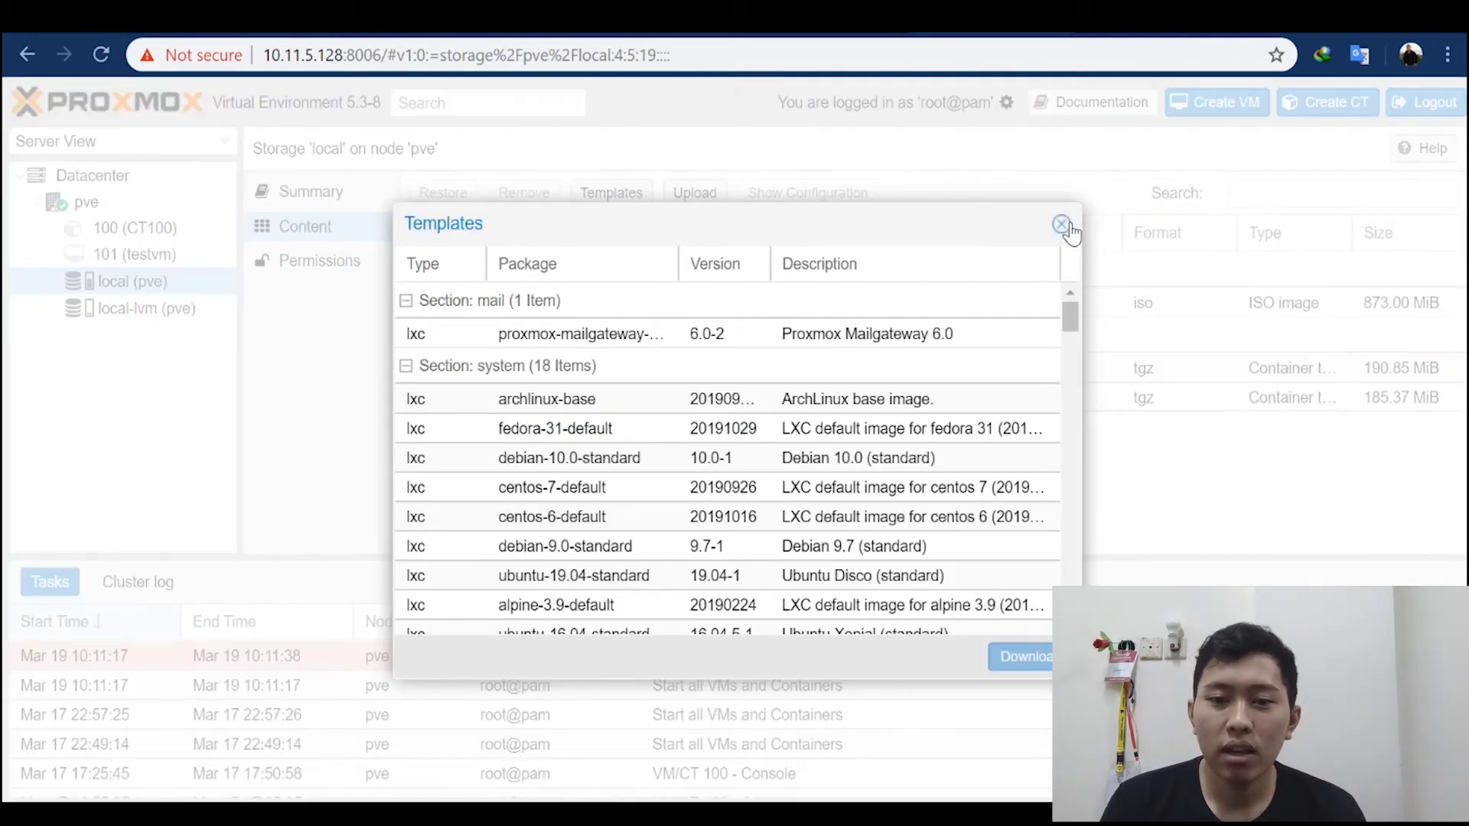
scroll(895, 368, "down", 3)
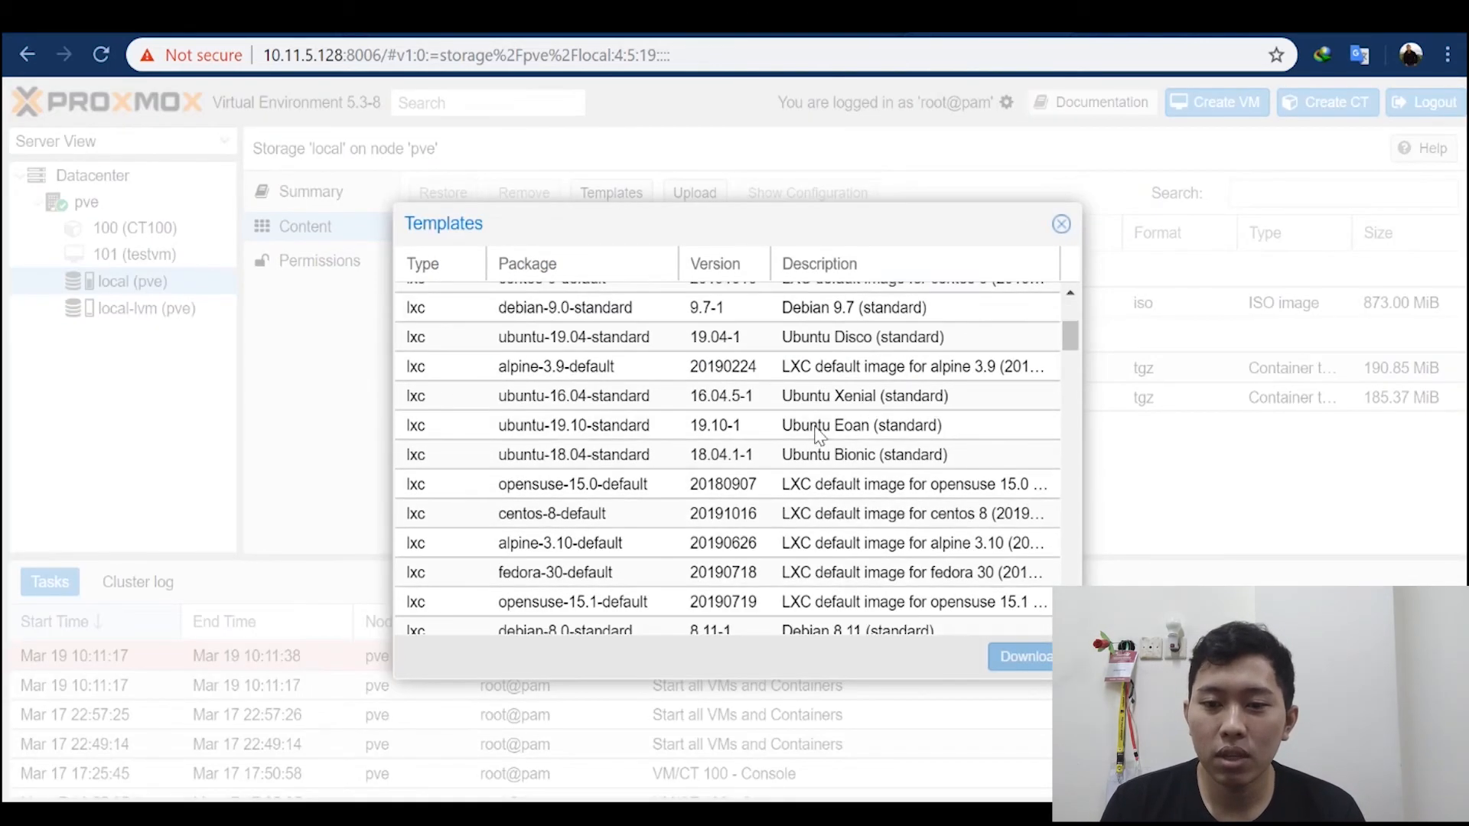
left_click(1061, 224)
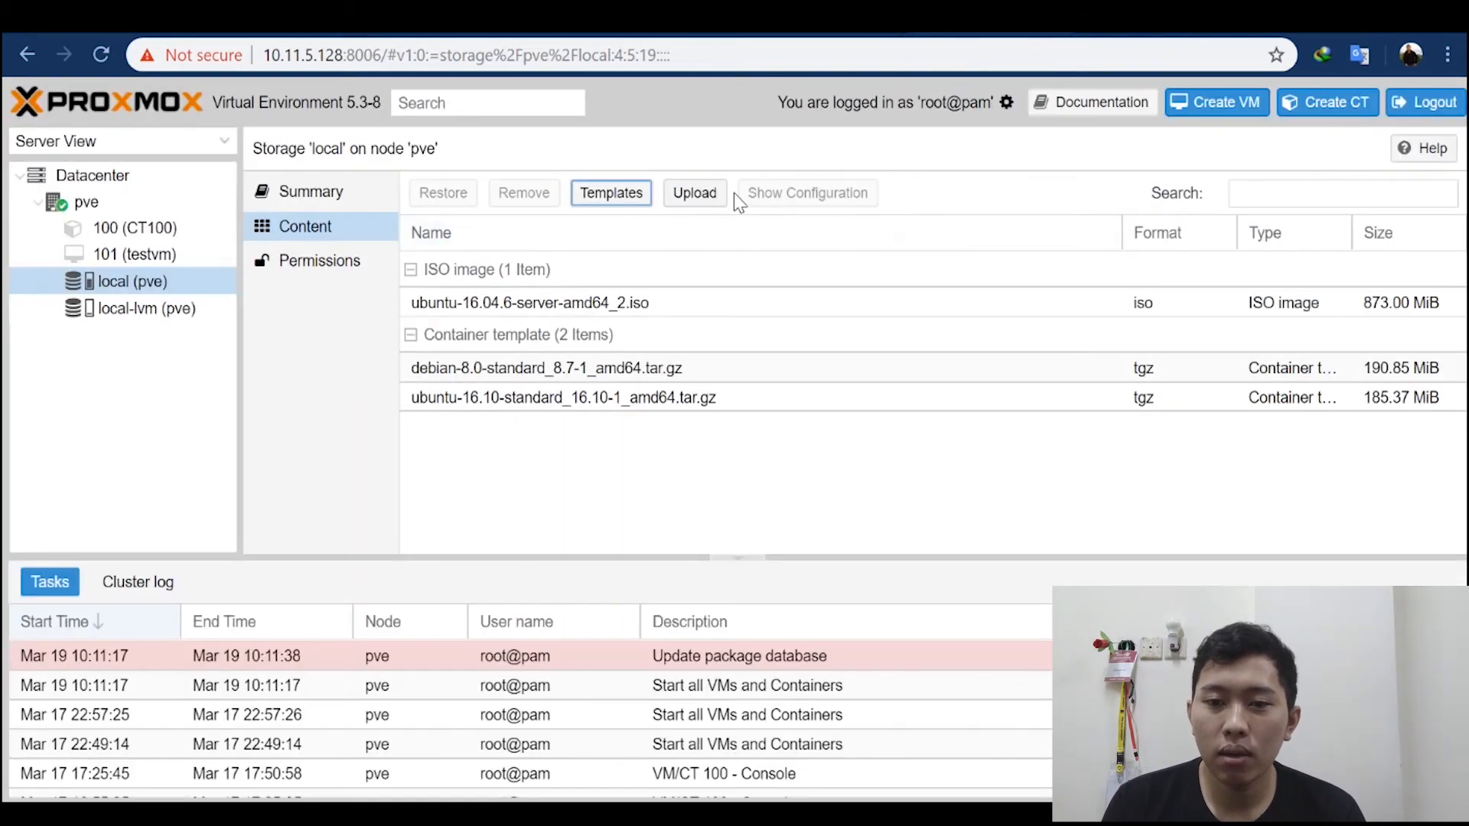
Step: Reopen the template list, browse the system and turnkeylinux sections, and close it without downloading
left_click(623, 205)
scroll(710, 396, "down", 3)
scroll(710, 396, "down", 5)
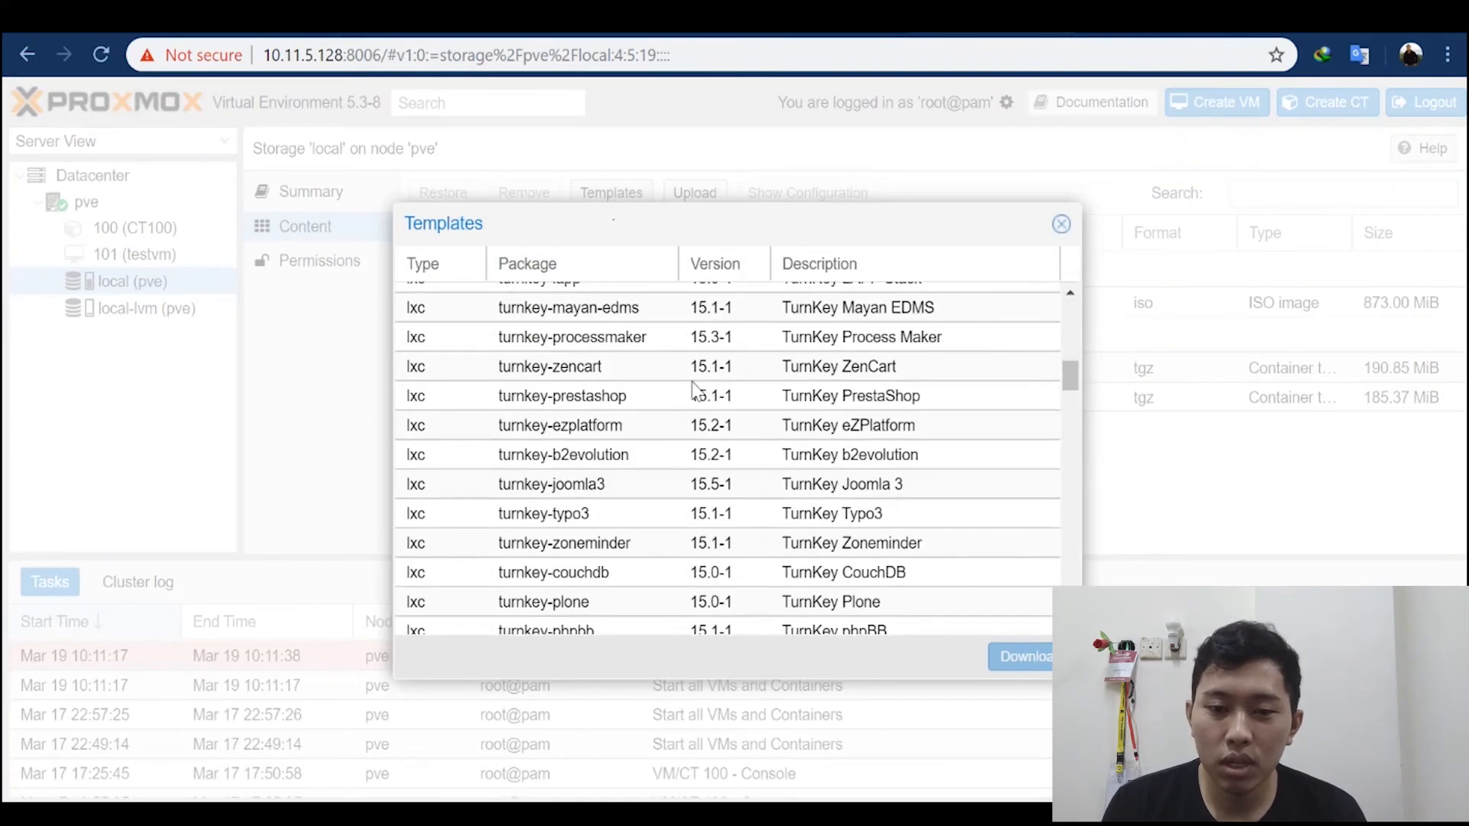
scroll(704, 386, "up", 10)
scroll(743, 421, "down", 12)
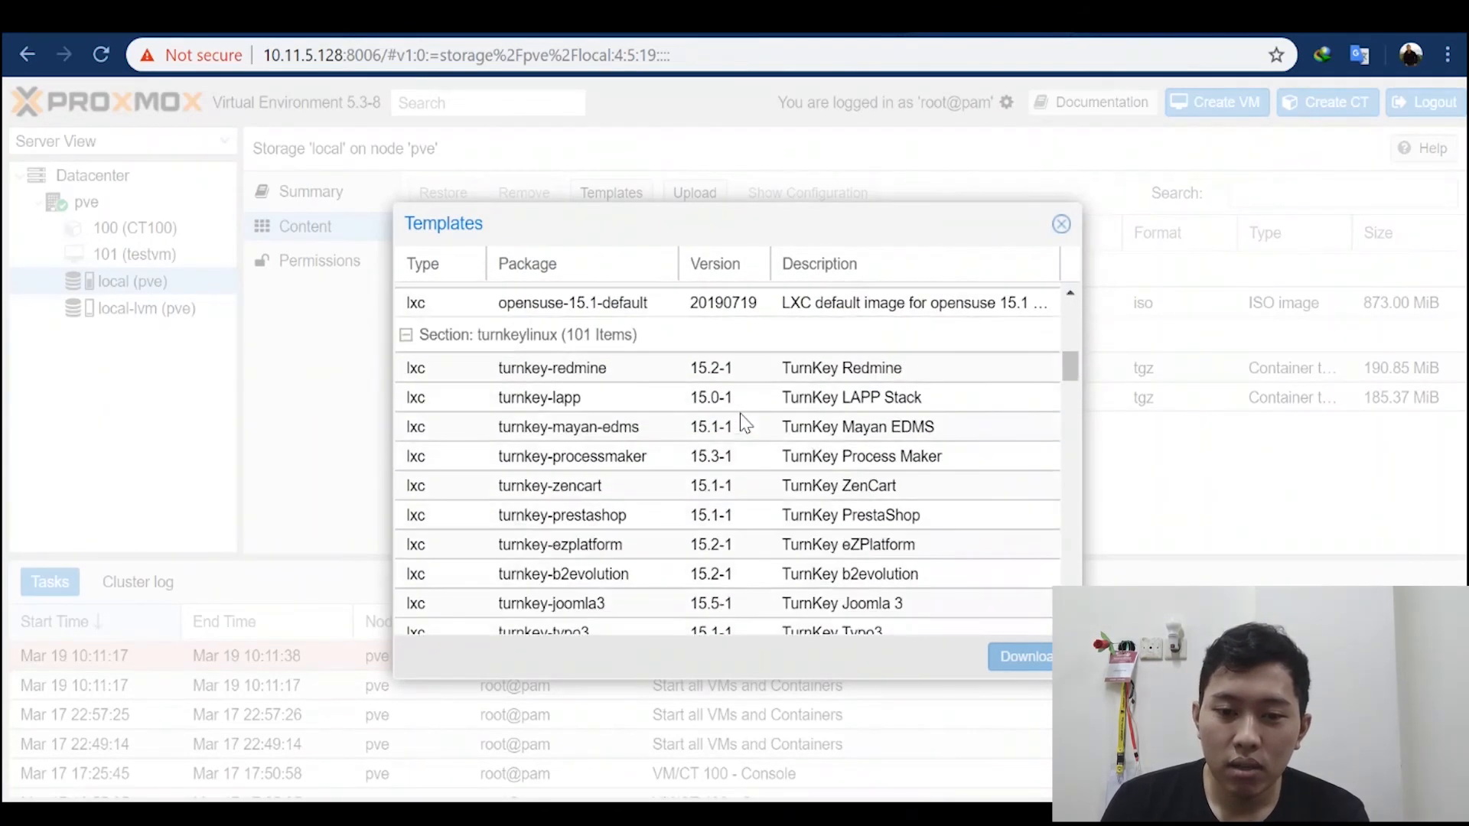
scroll(703, 424, "down", 15)
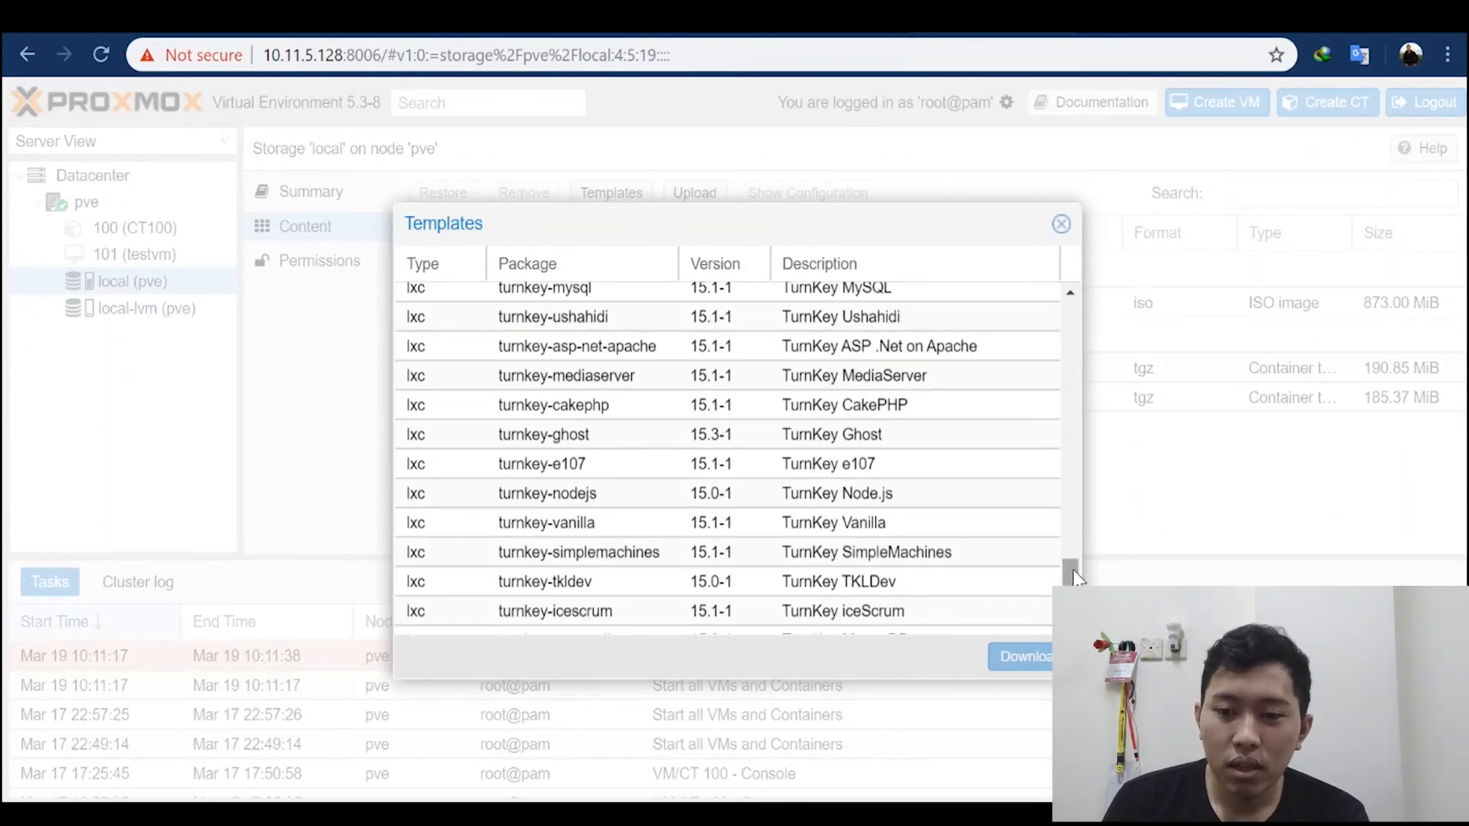
left_click_drag(1070, 572, 1070, 316)
scroll(536, 408, "down", 8)
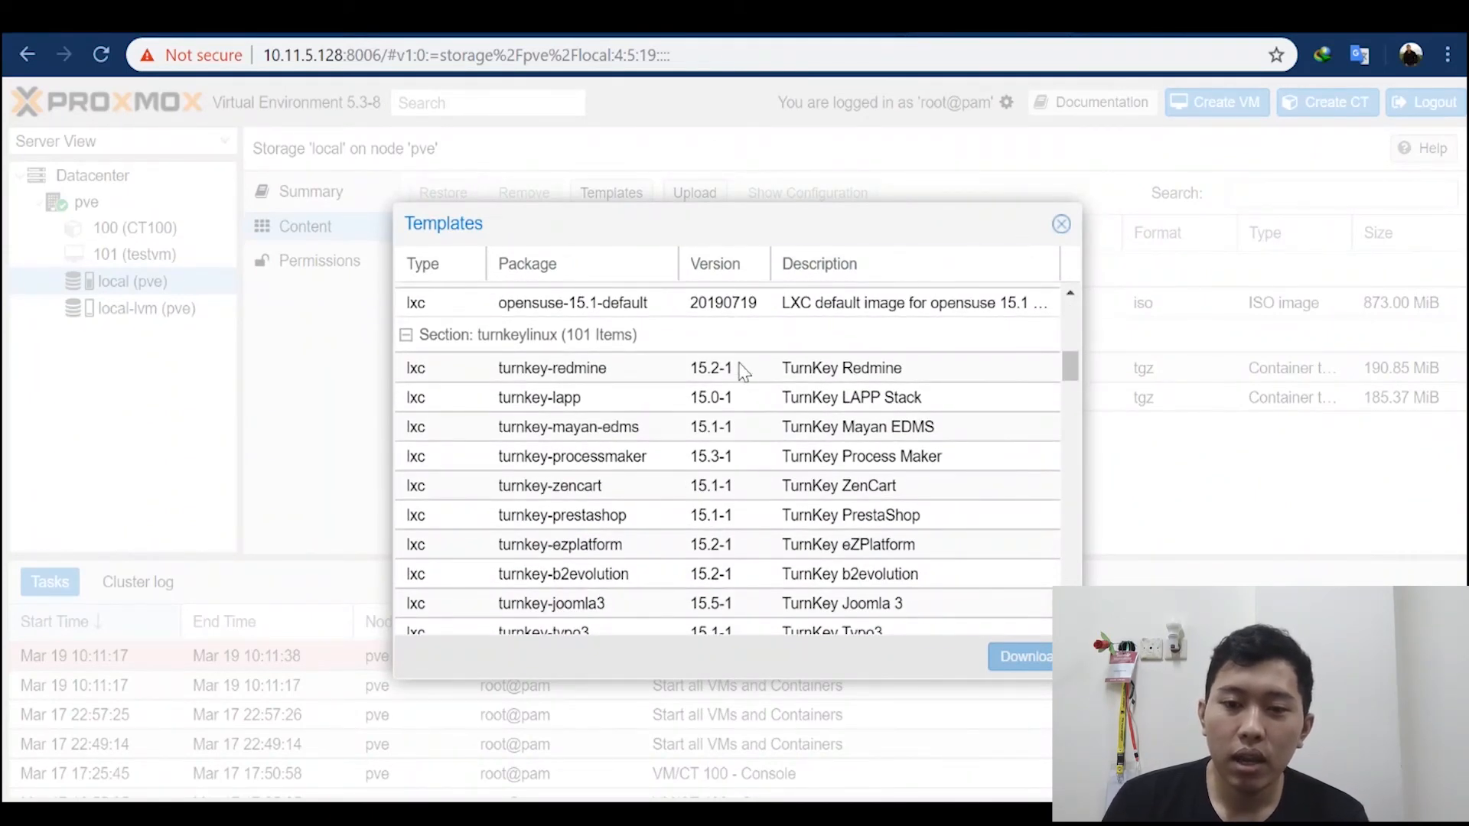
scroll(739, 370, "up", 8)
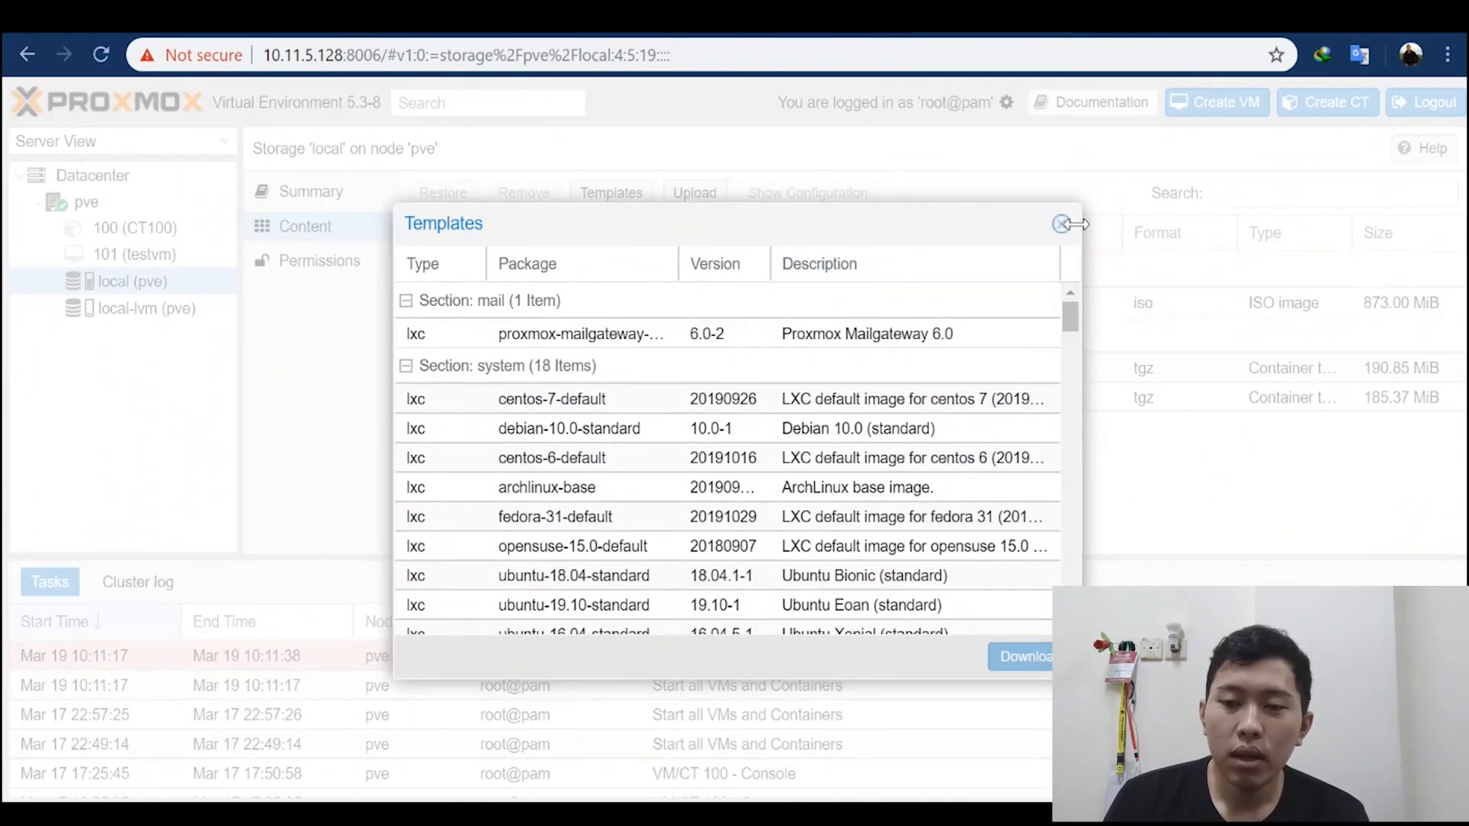
left_click(1061, 224)
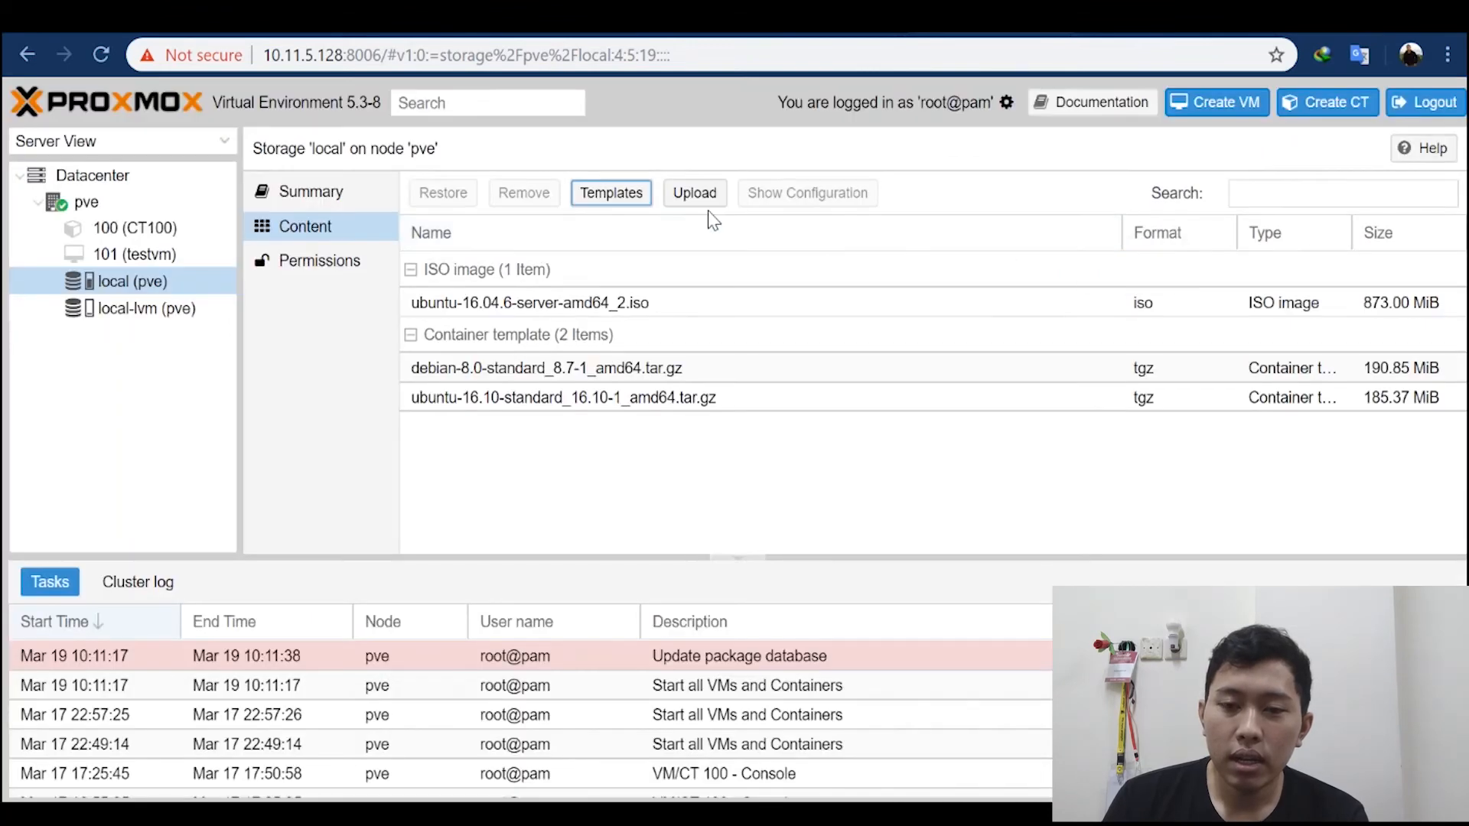
Step: Check the upload dialog's content types, Container template and ISO image, and close it without uploading a file
left_click(693, 196)
left_click(803, 423)
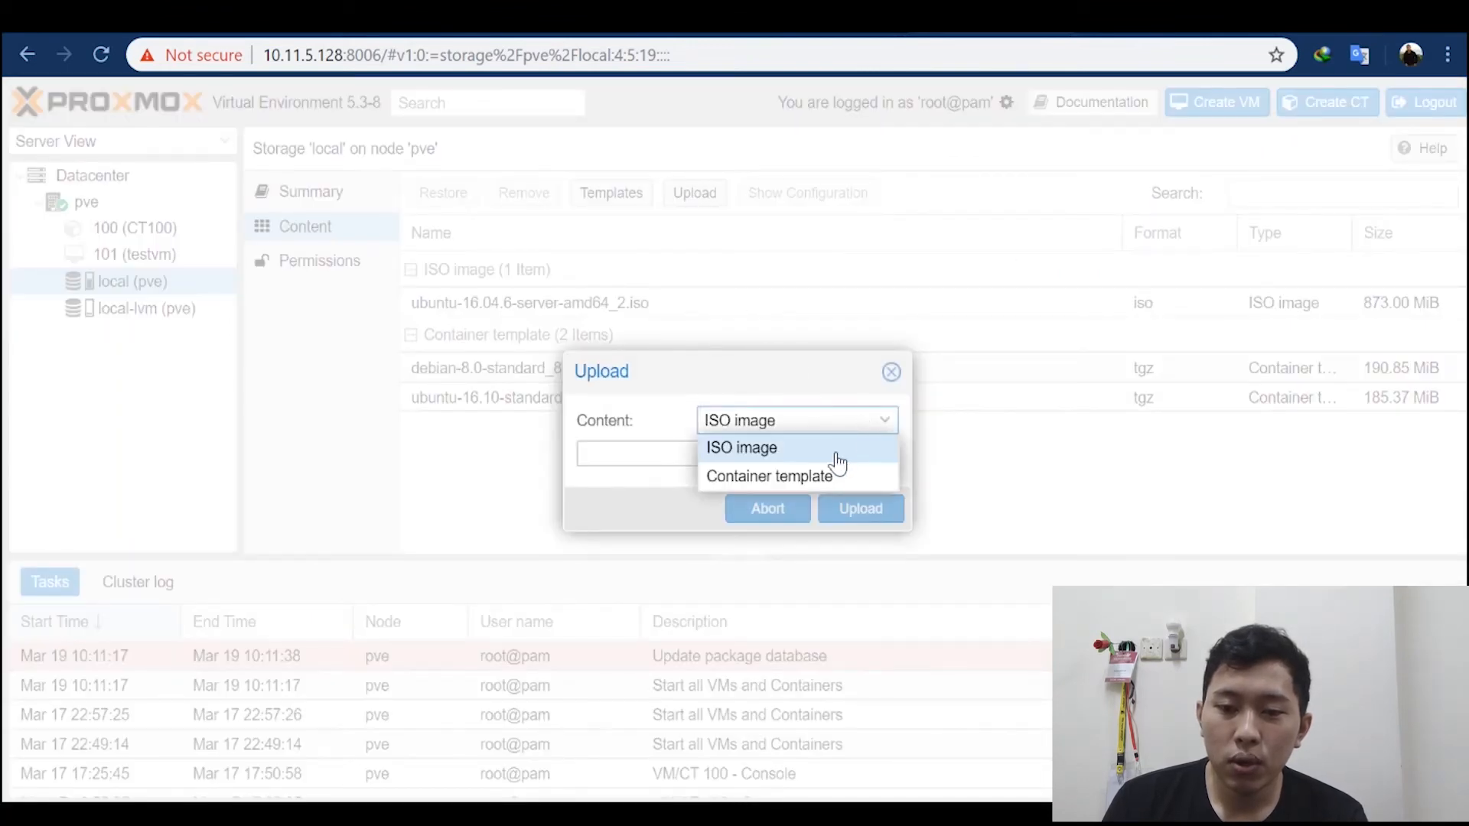
left_click(806, 478)
left_click(884, 421)
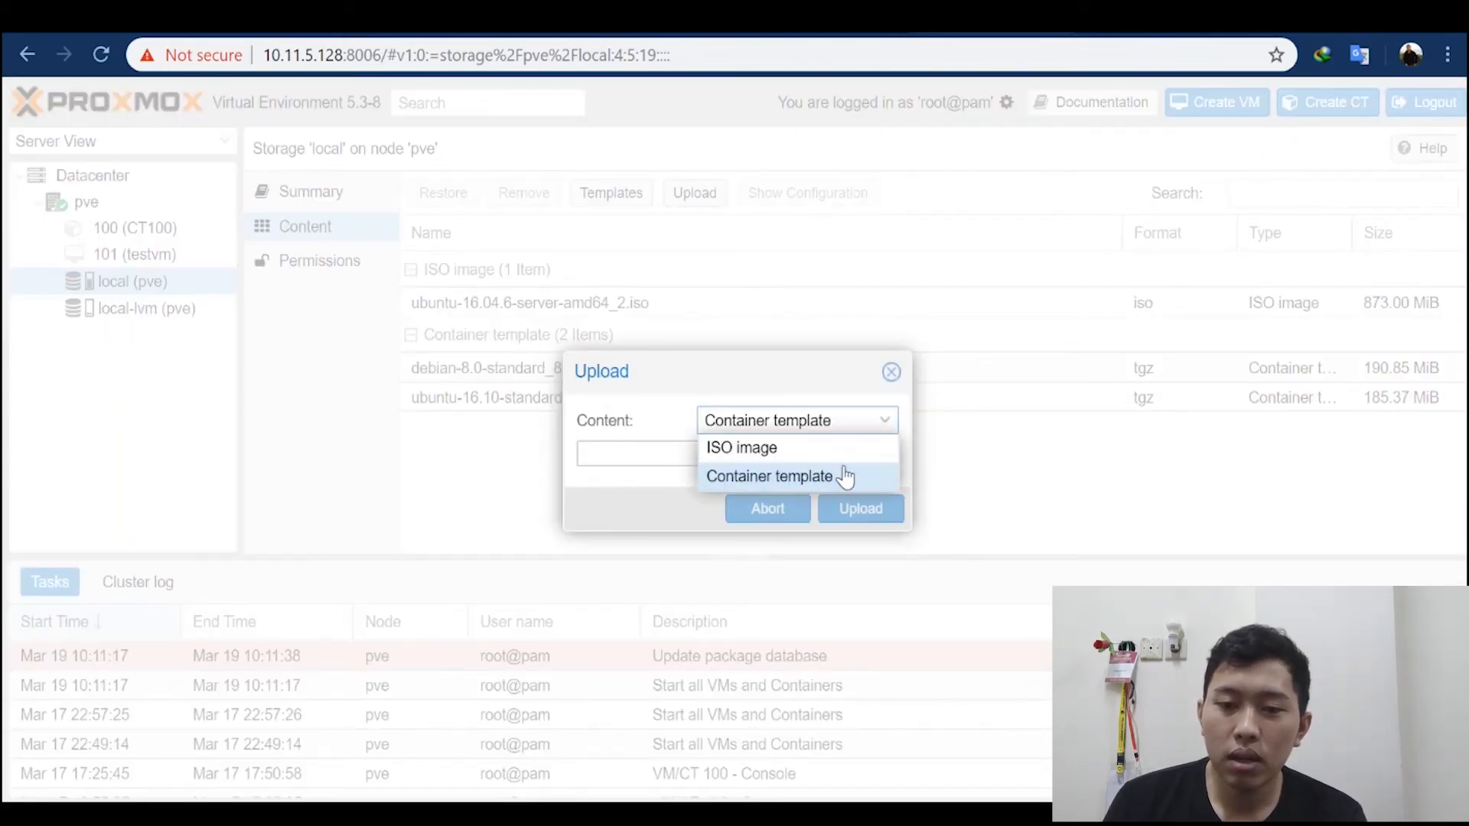
left_click(840, 449)
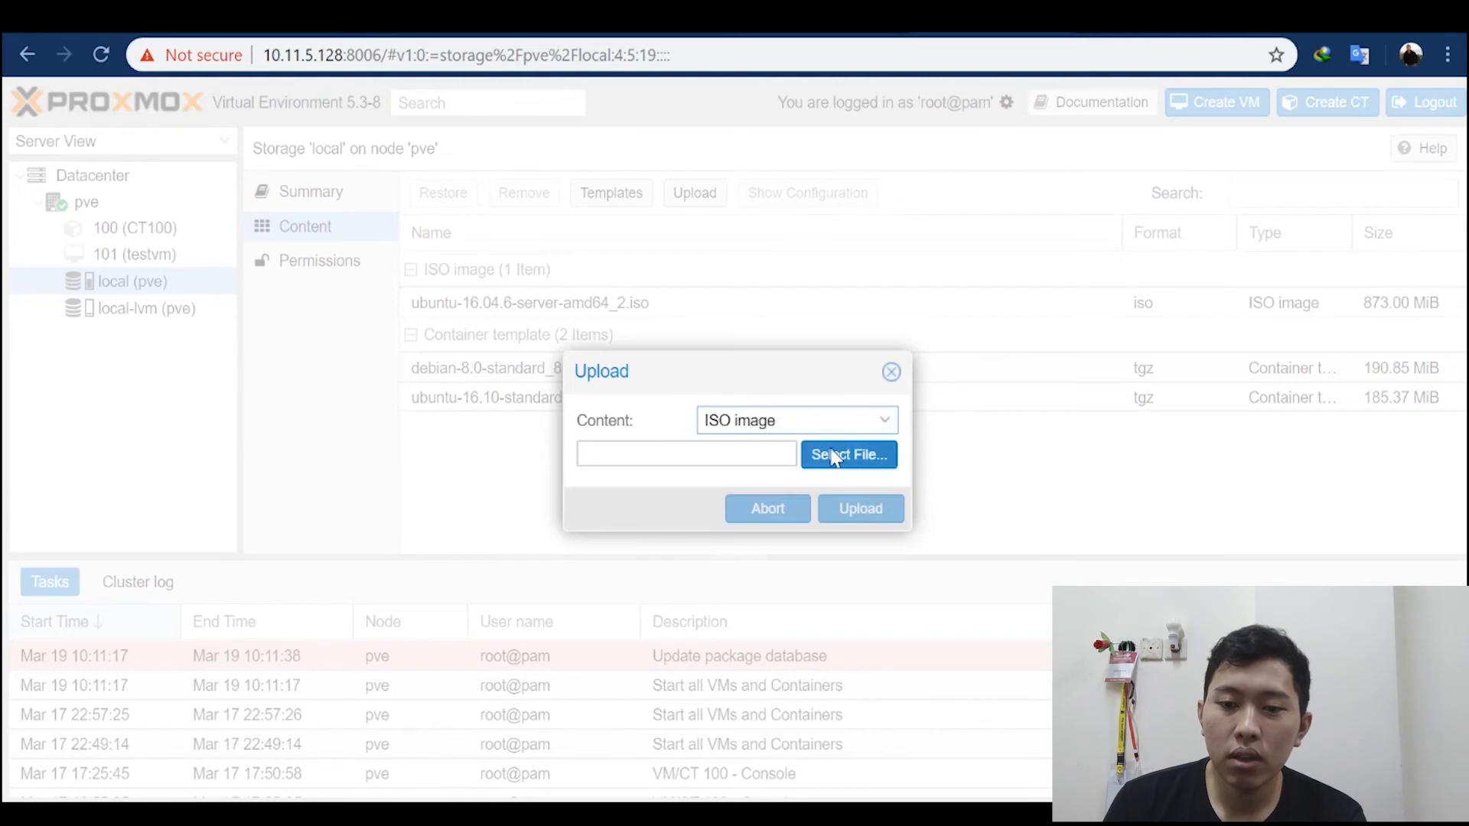
left_click(891, 373)
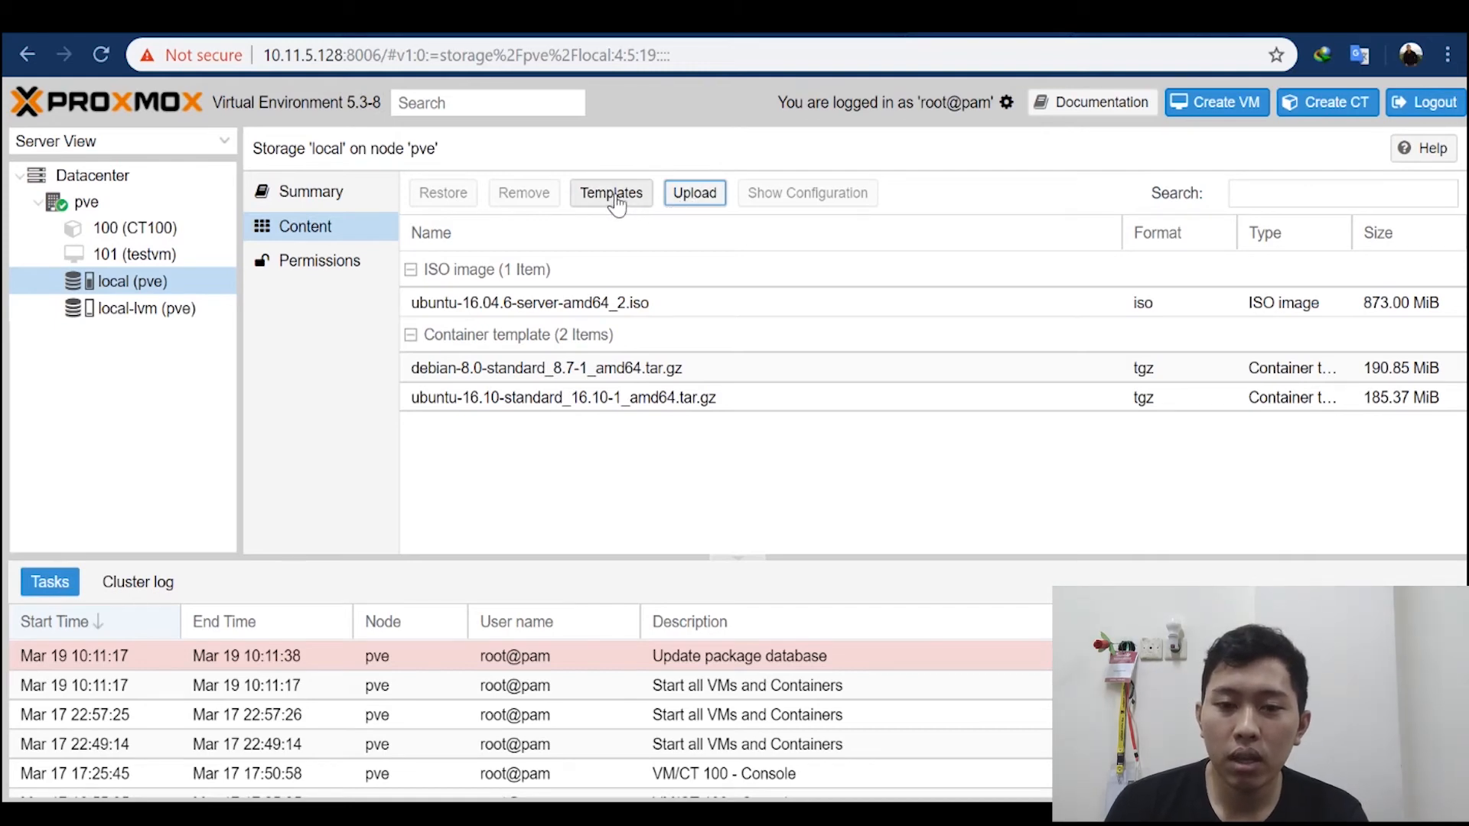
Step: Reopen the upload dialog, look over its content type options again, and close it without uploading anything
left_click(690, 196)
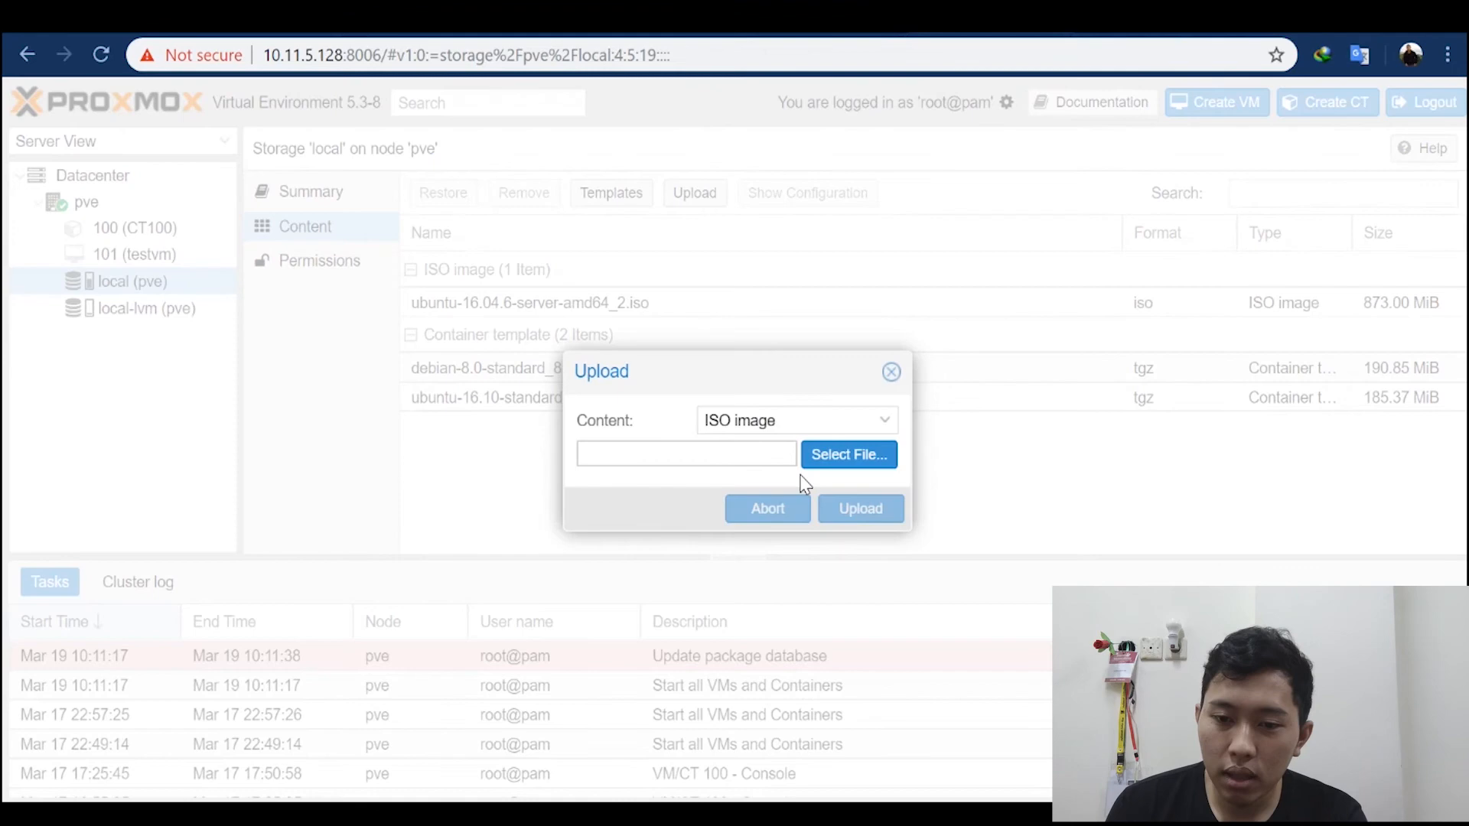
left_click(833, 420)
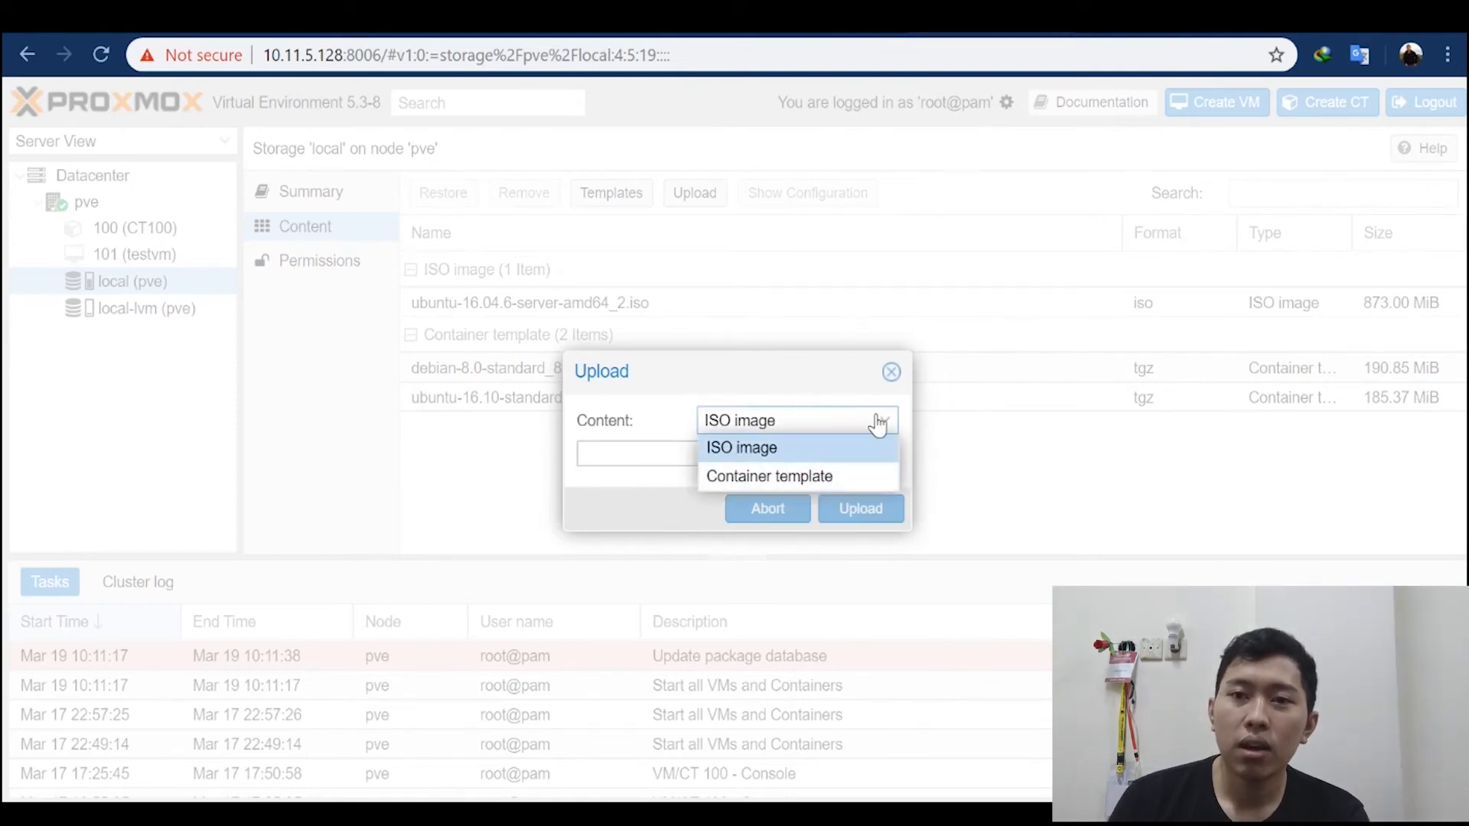
left_click(1009, 365)
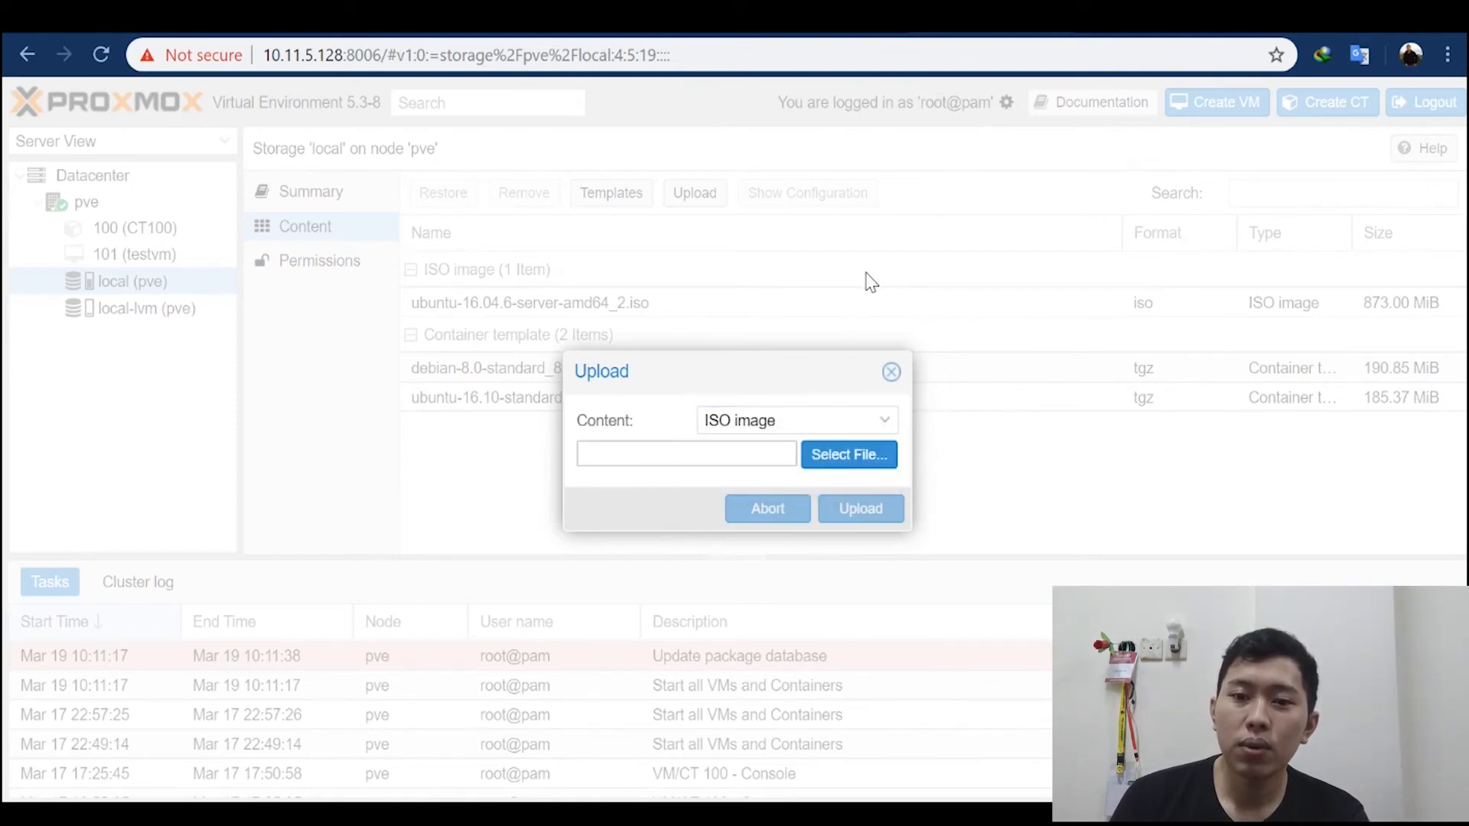
left_click(893, 373)
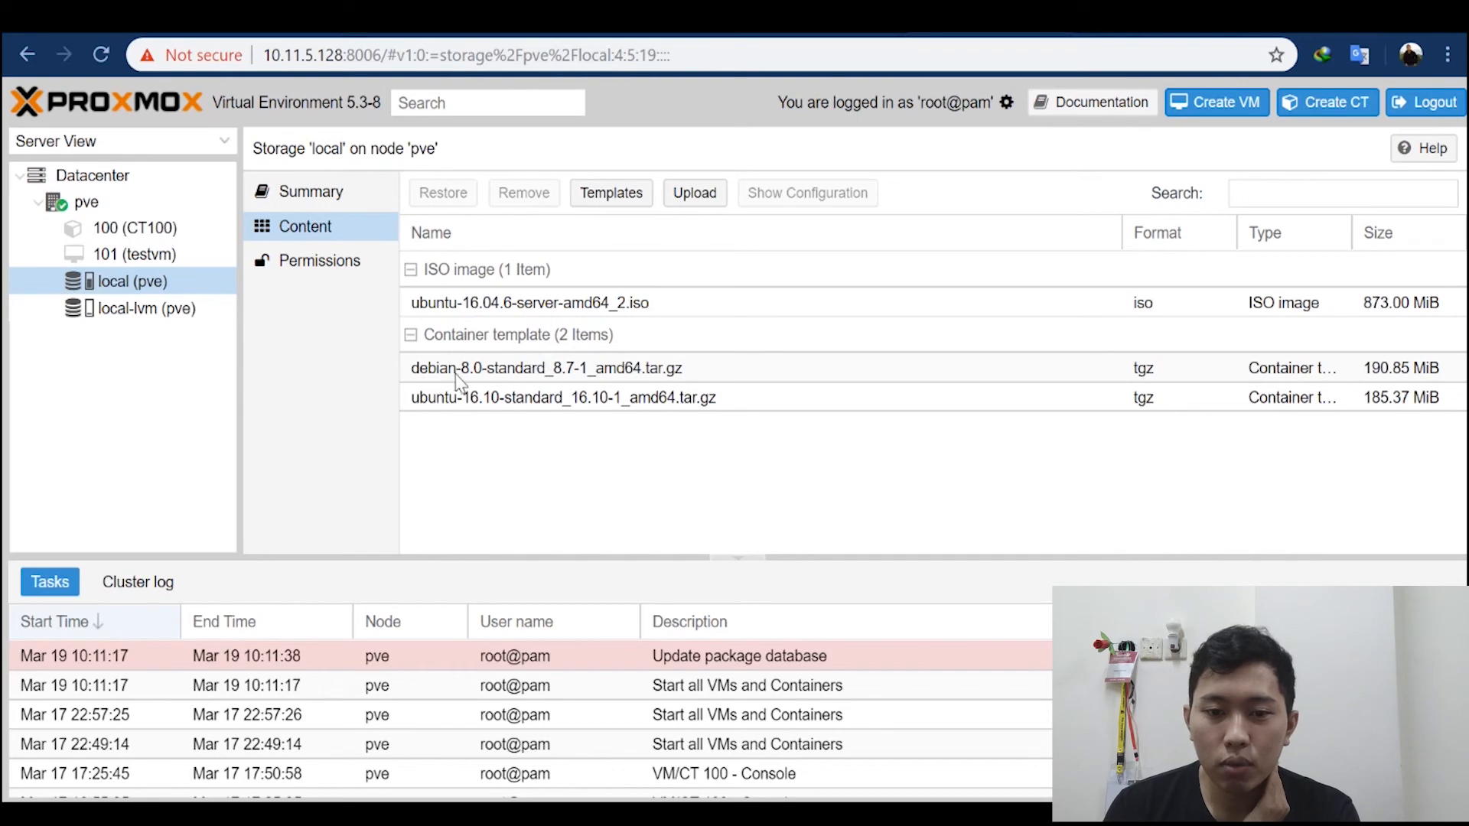
Step: Start creating an LXC container with CT ID 102 on node pve and enter its password and confirmation
left_click(98, 206)
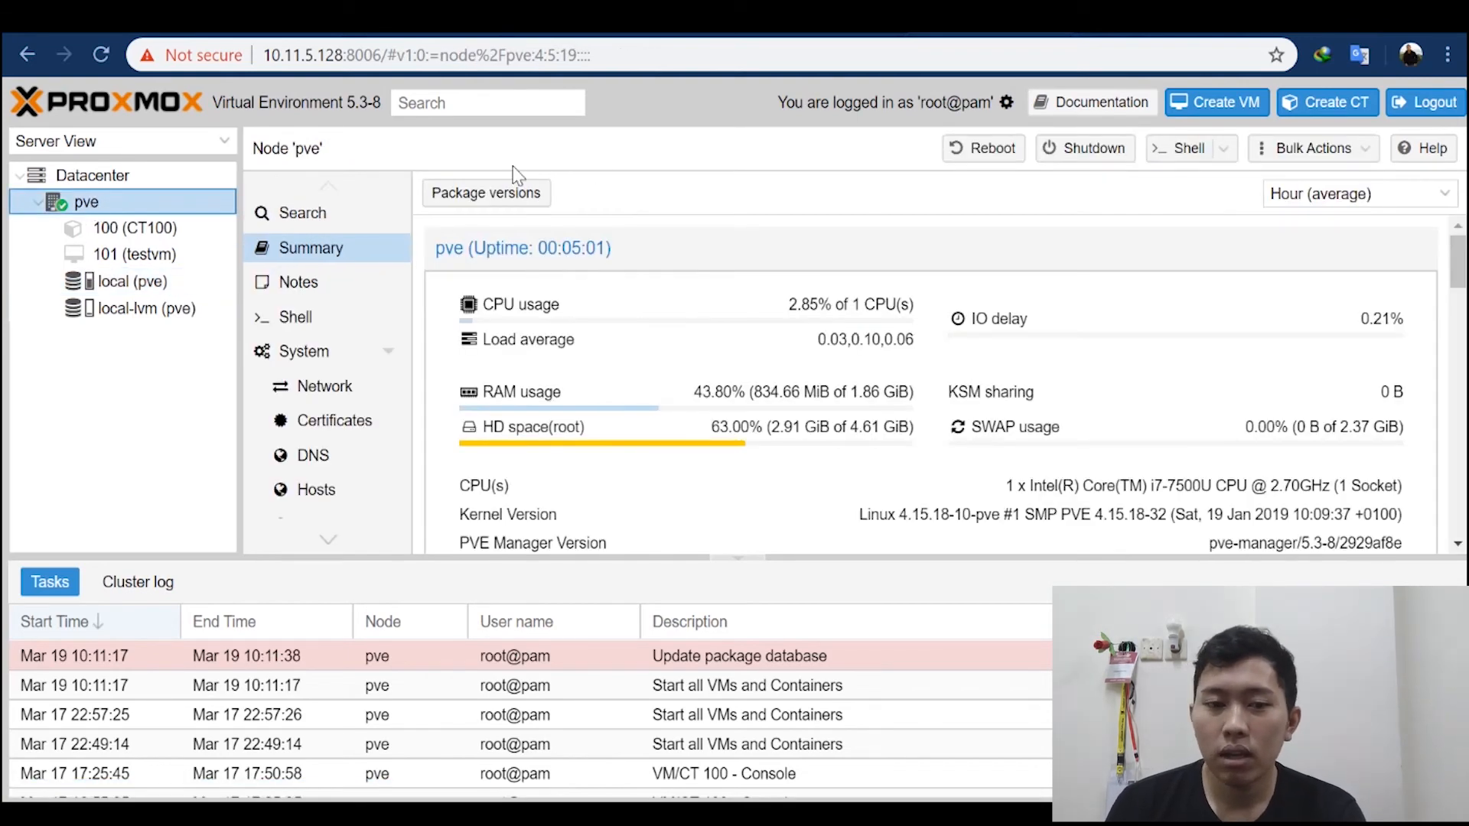
left_click(1303, 103)
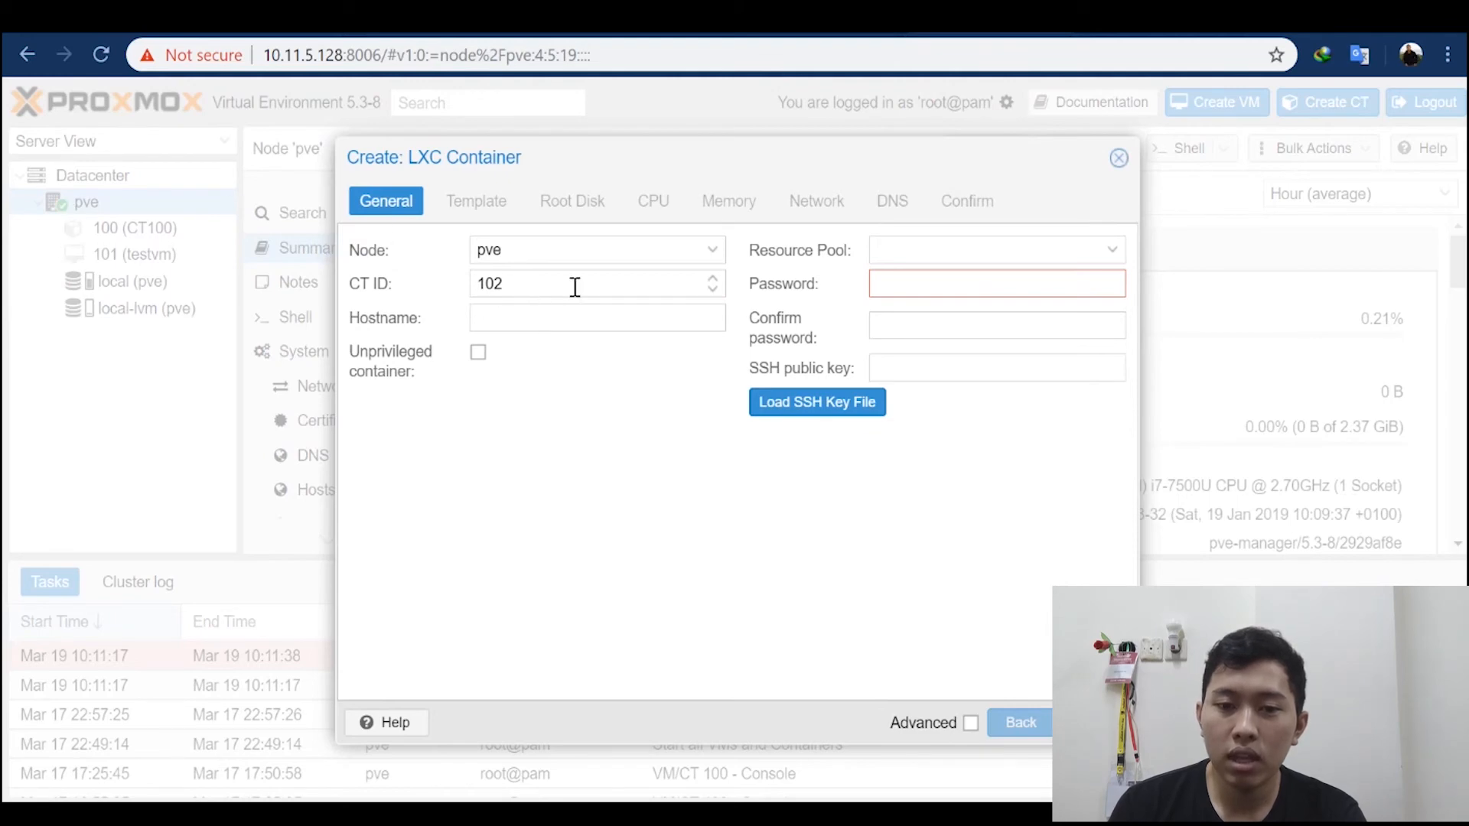
left_click(915, 272)
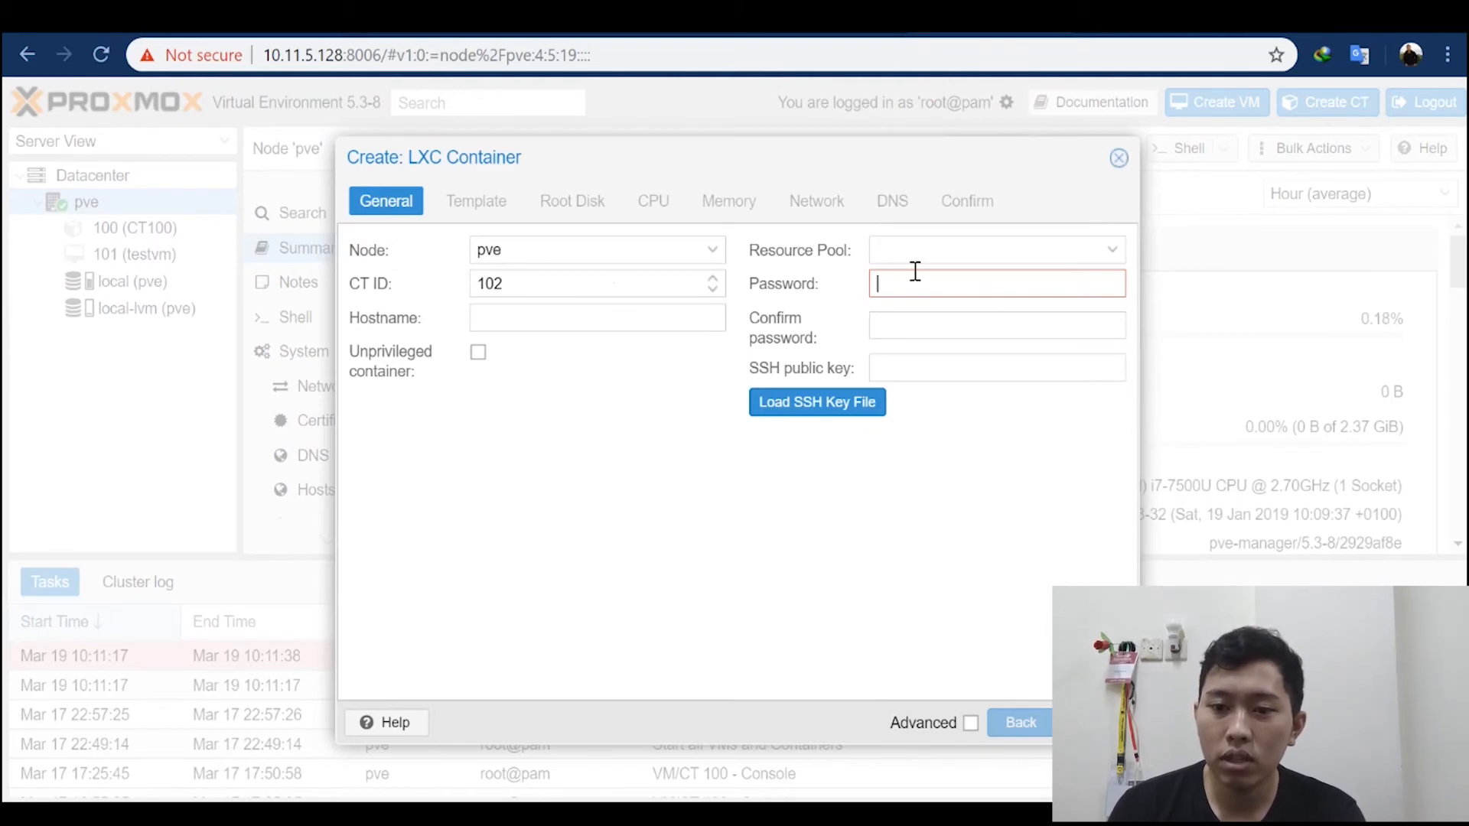
left_click(933, 325)
left_click(925, 291)
type("•••")
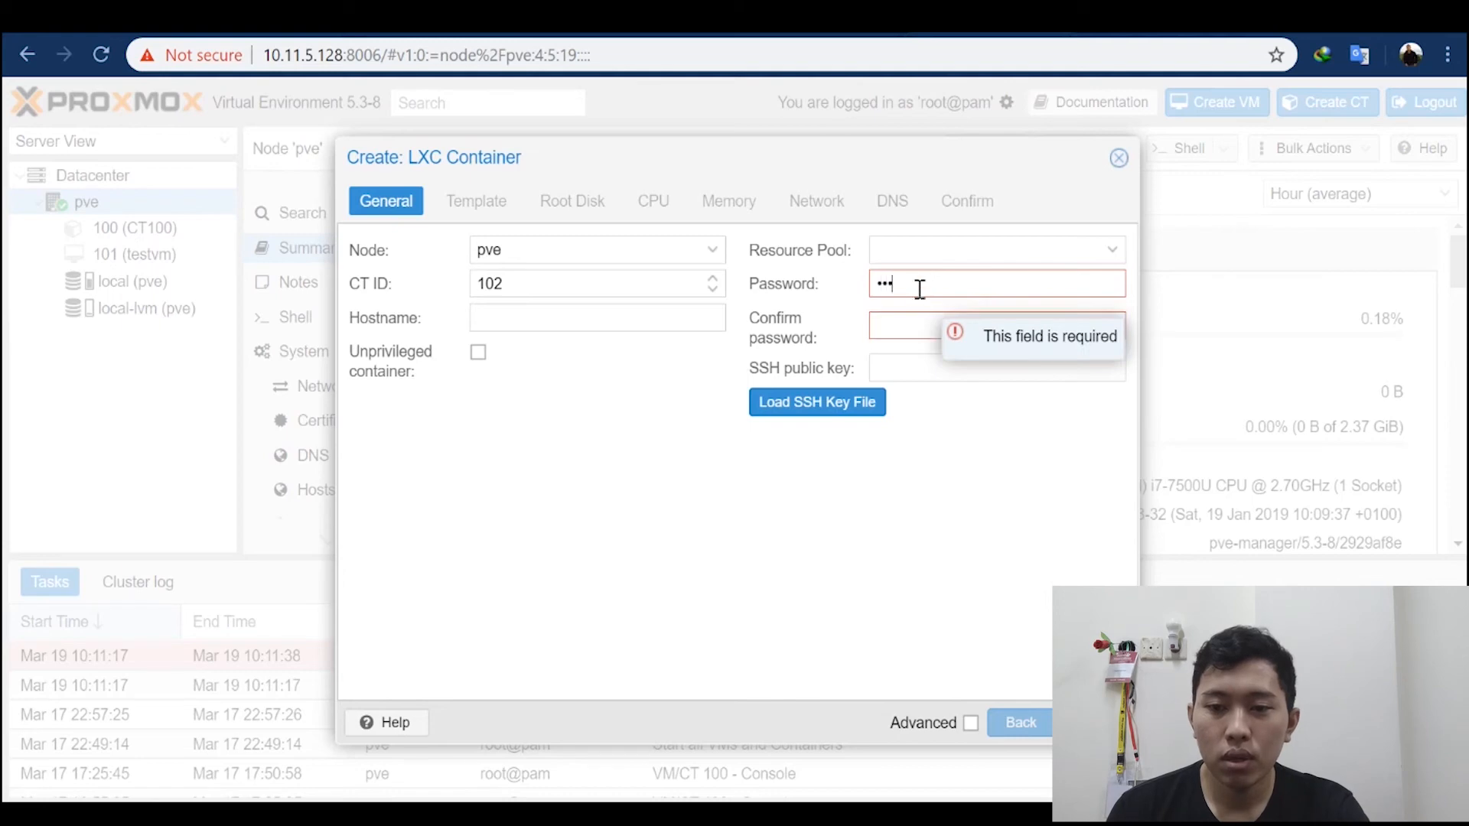
left_click(905, 323)
type("•")
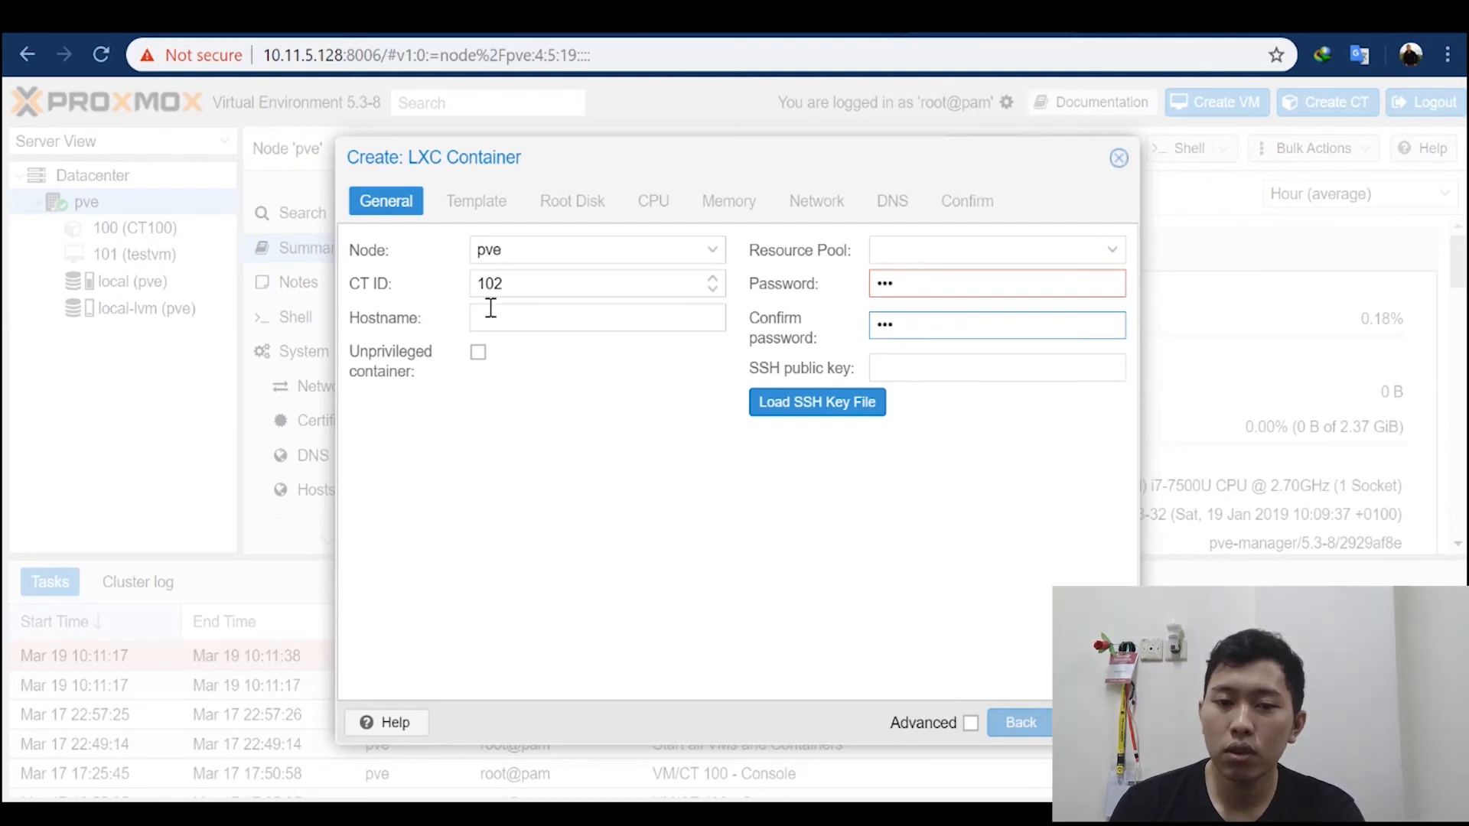
Step: Lengthen the container's password, enter the matching confirmation, and proceed to the template settings
left_click(930, 293)
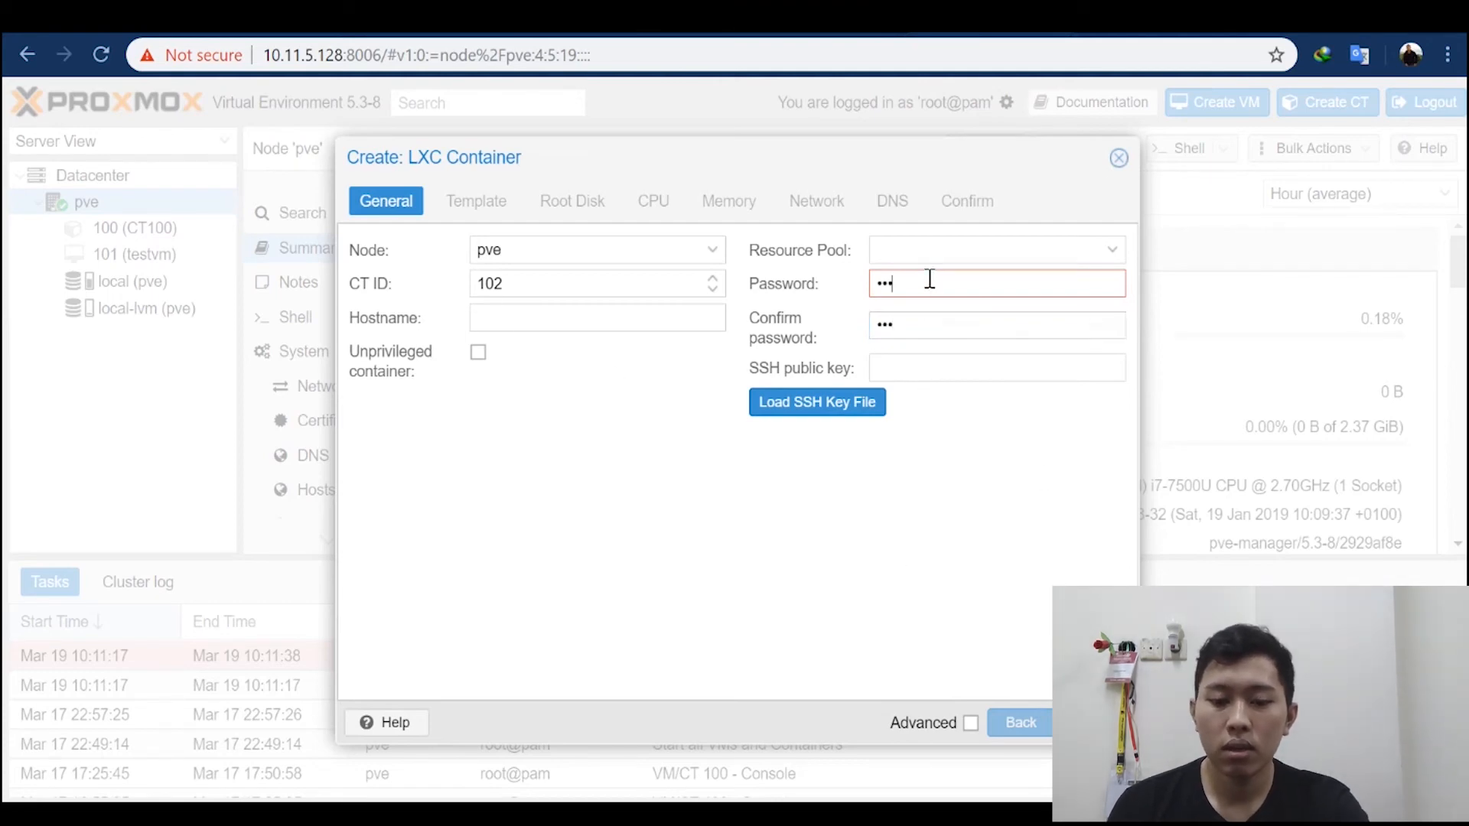
type("•••")
key("Tab")
type("••")
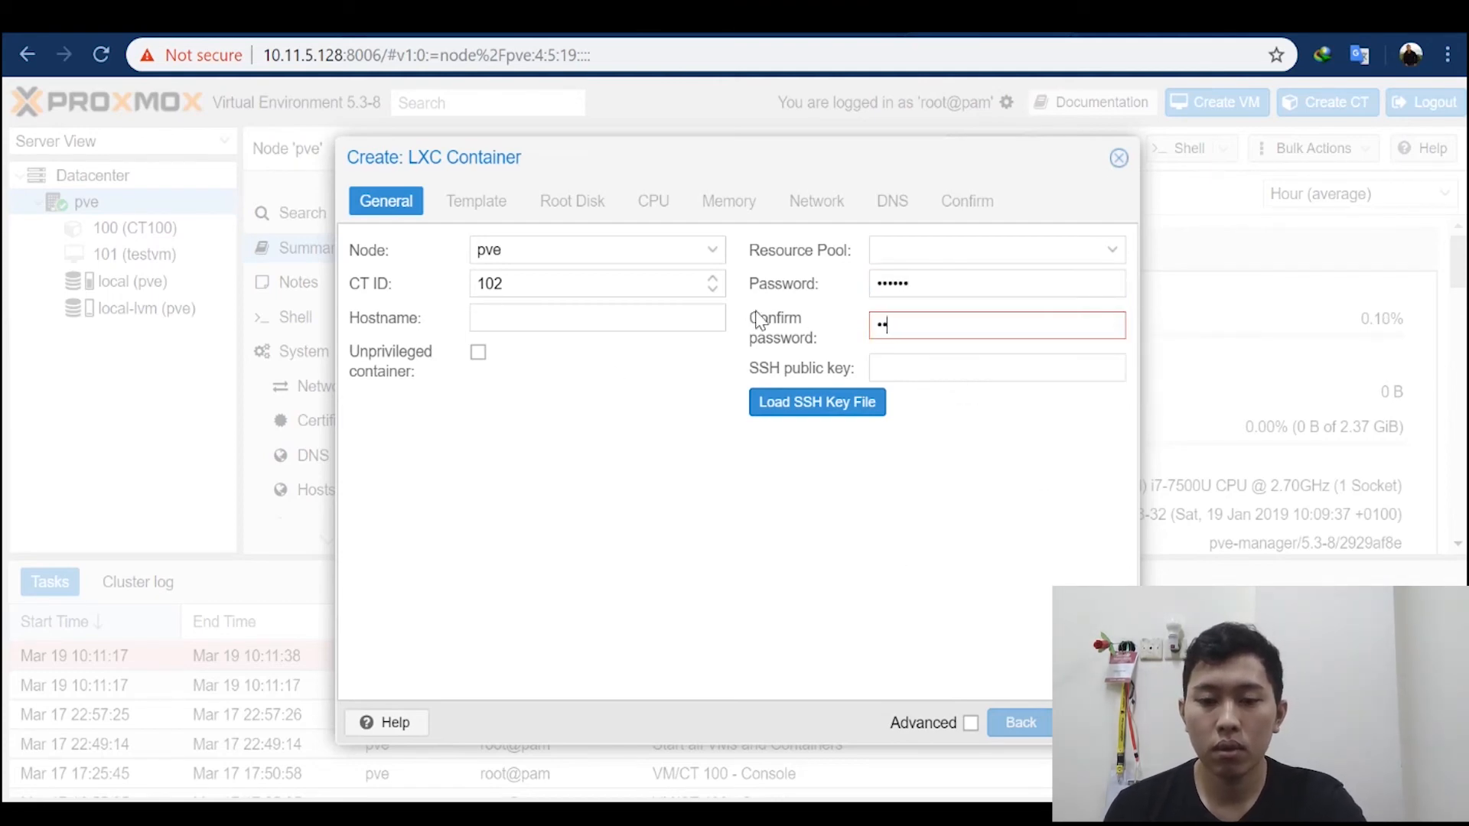
type("•••")
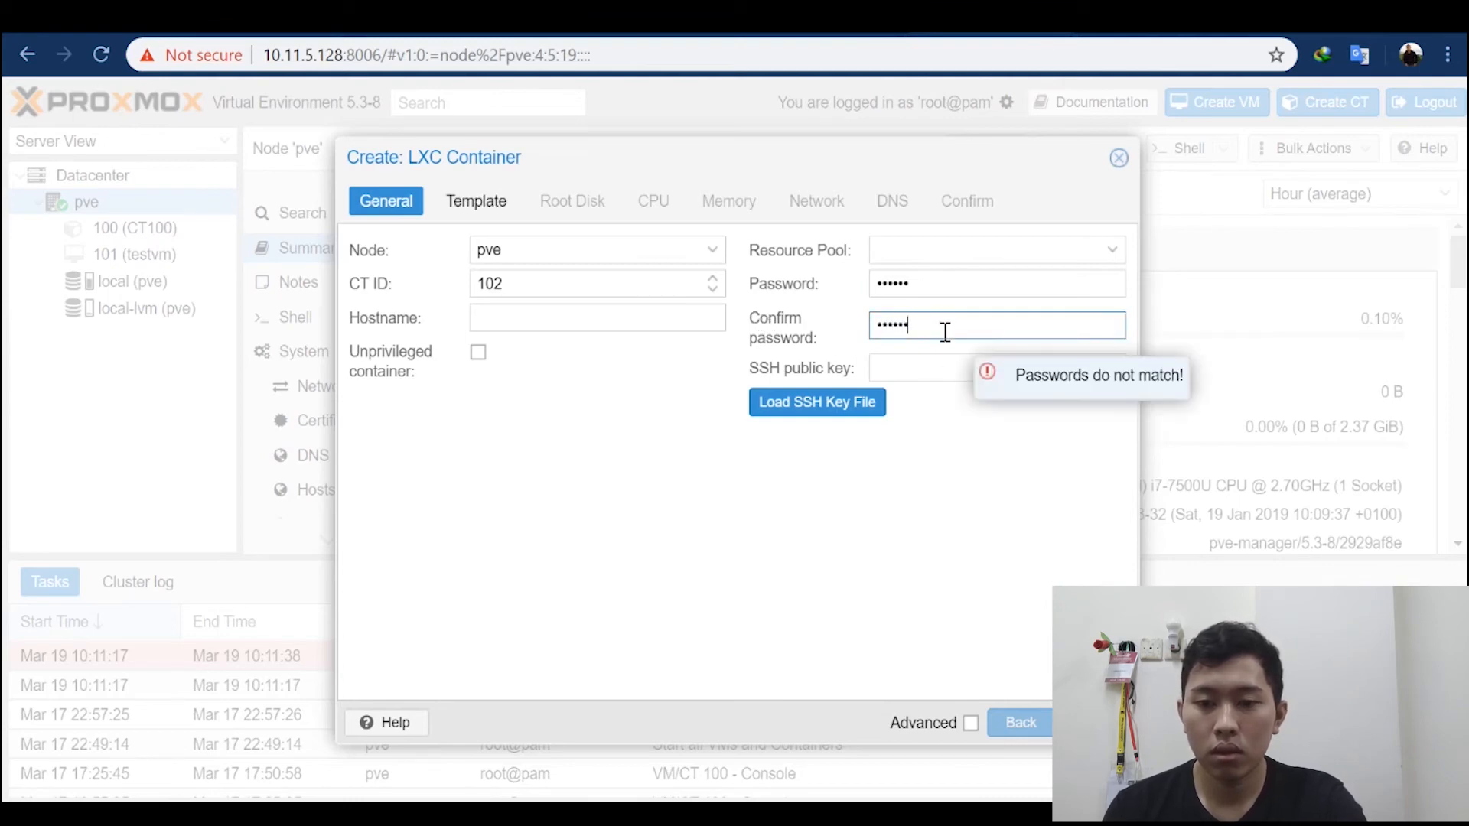
type("•")
left_click(1094, 722)
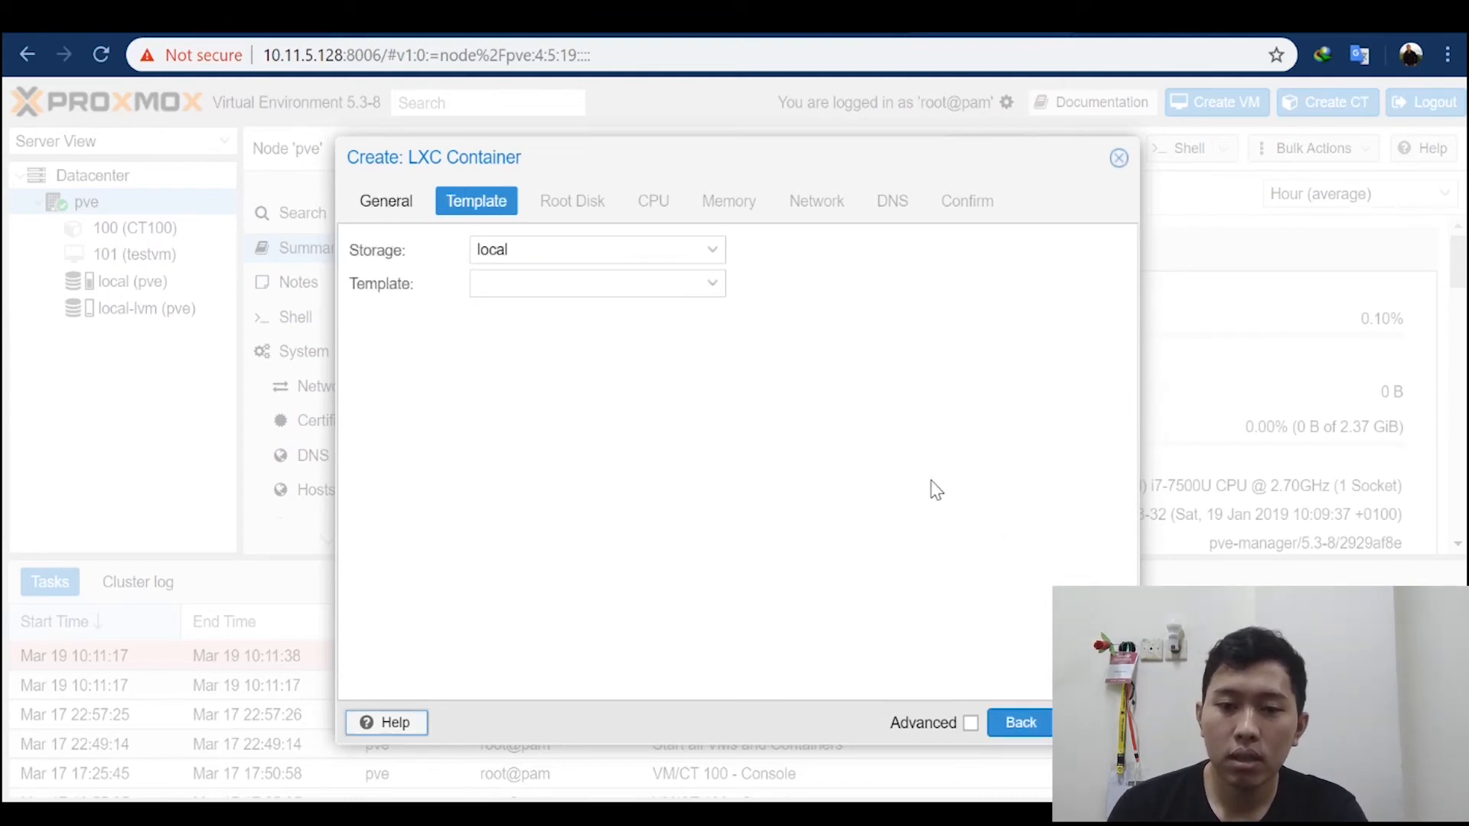
Step: Keep local as the template storage and choose the ubuntu-16.10-standard_16.10-1_amd64.tar.gz template
left_click(696, 246)
left_click(706, 251)
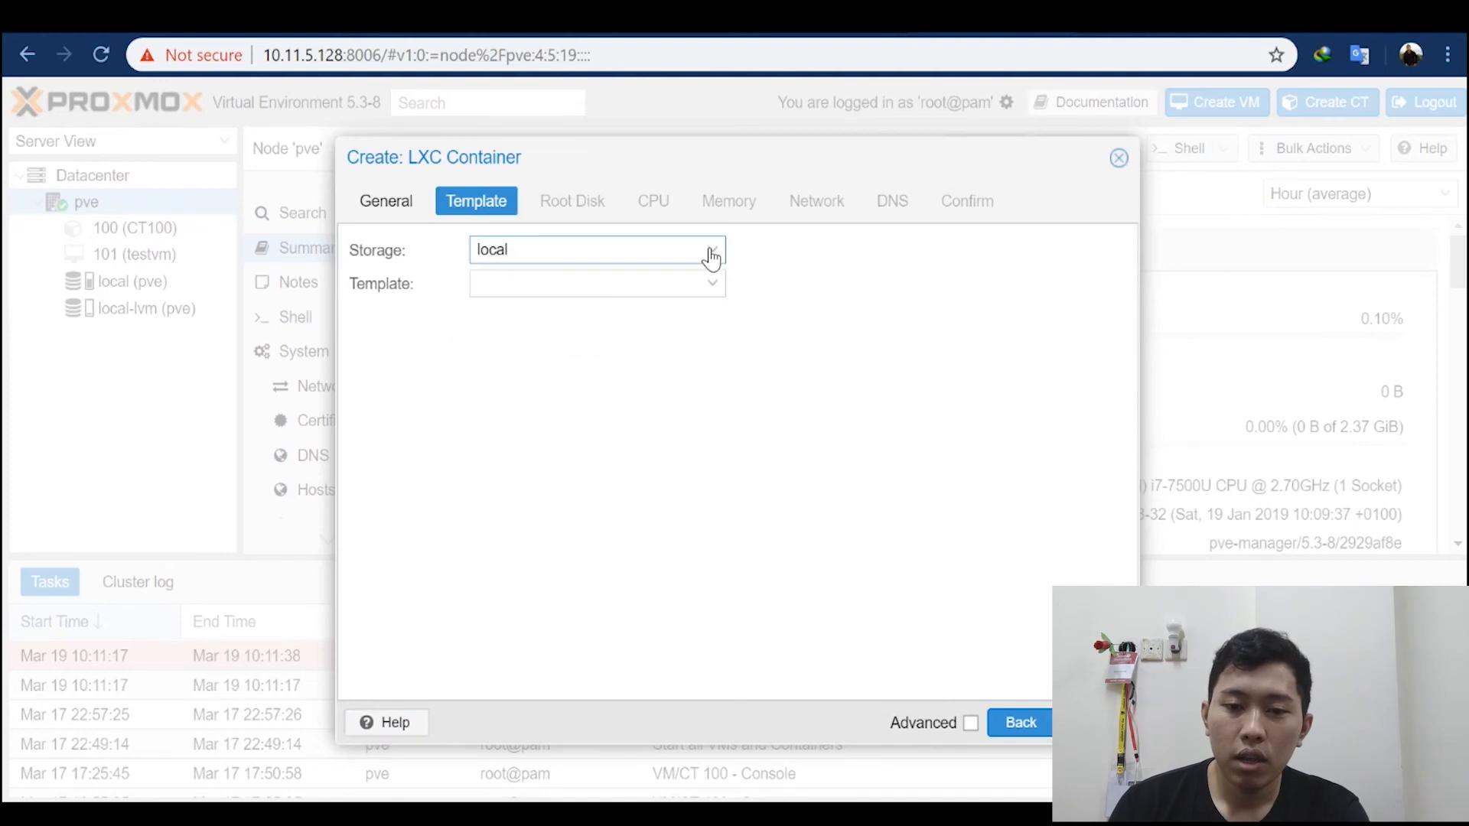
left_click(708, 252)
left_click(574, 313)
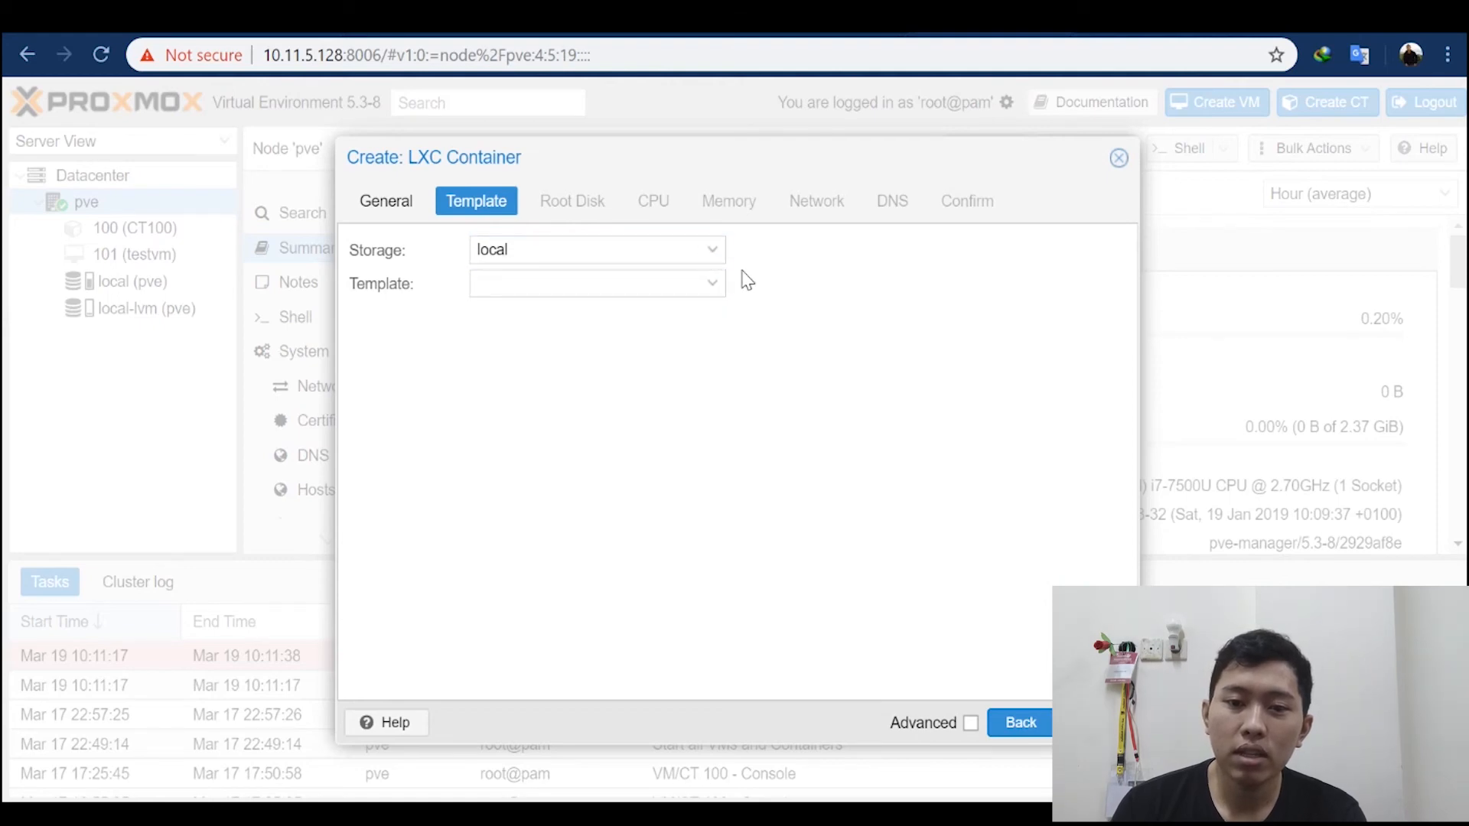
left_click(712, 284)
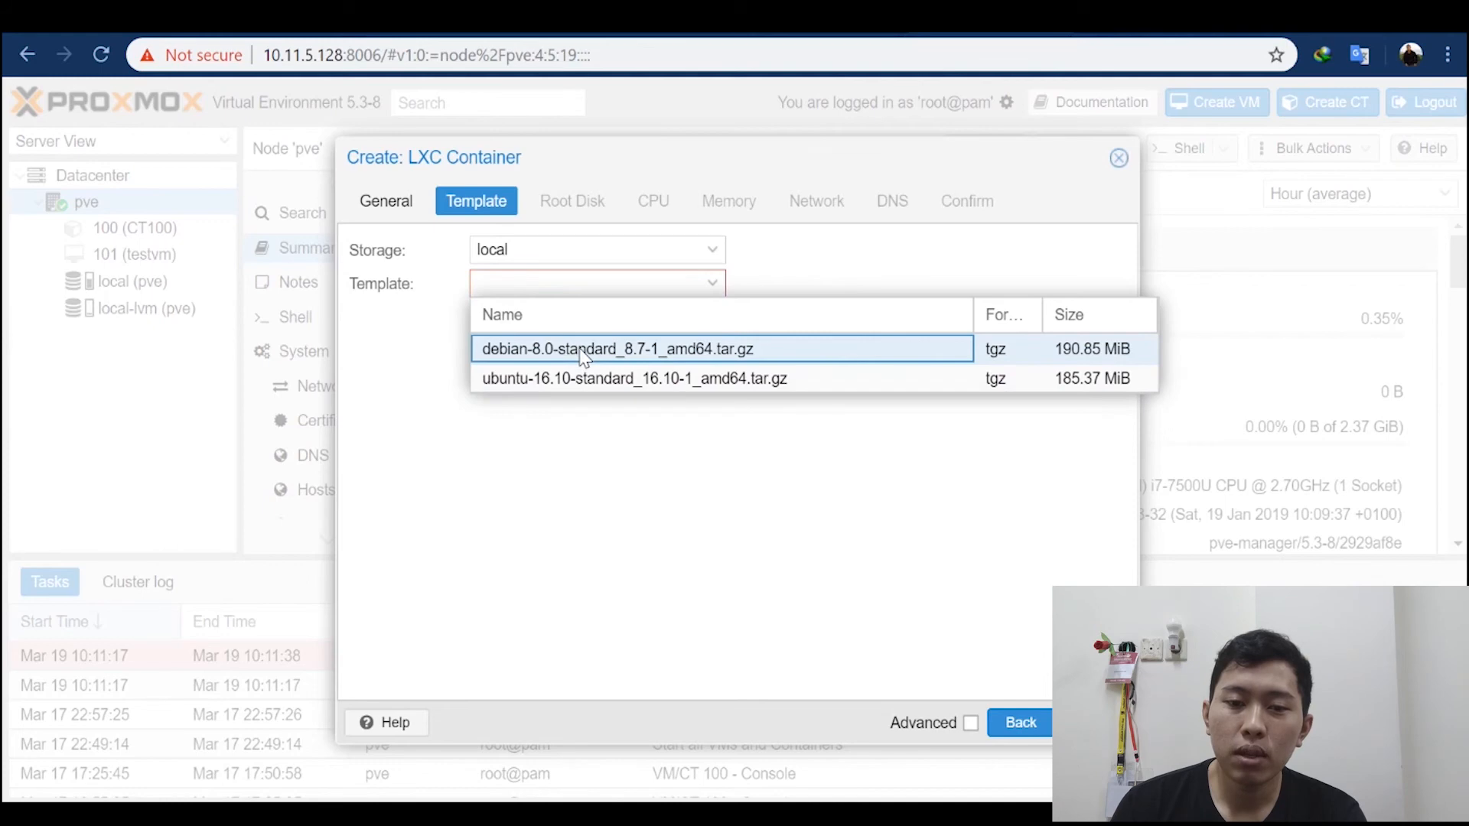
left_click(581, 379)
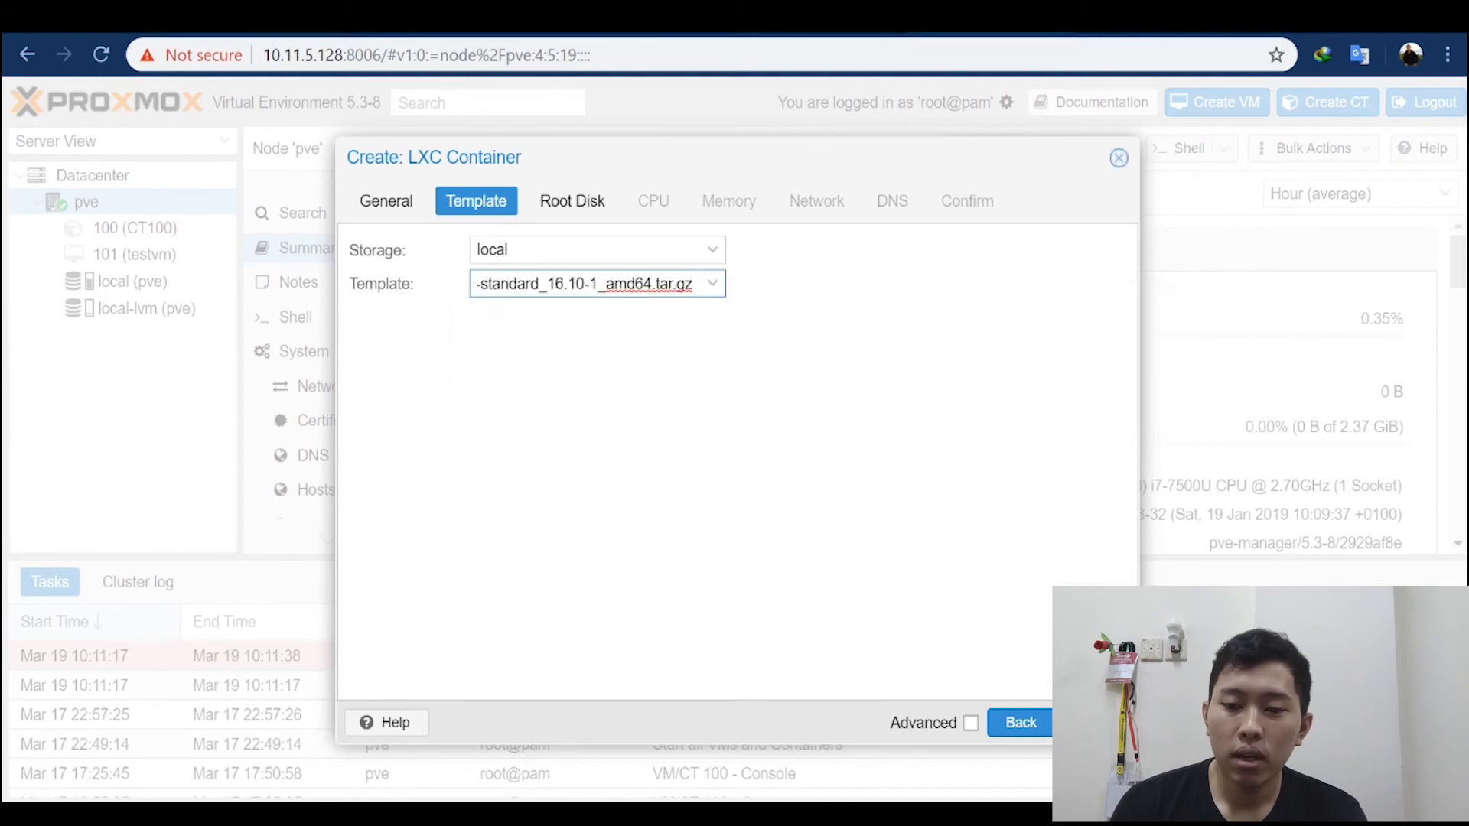
left_click(1096, 723)
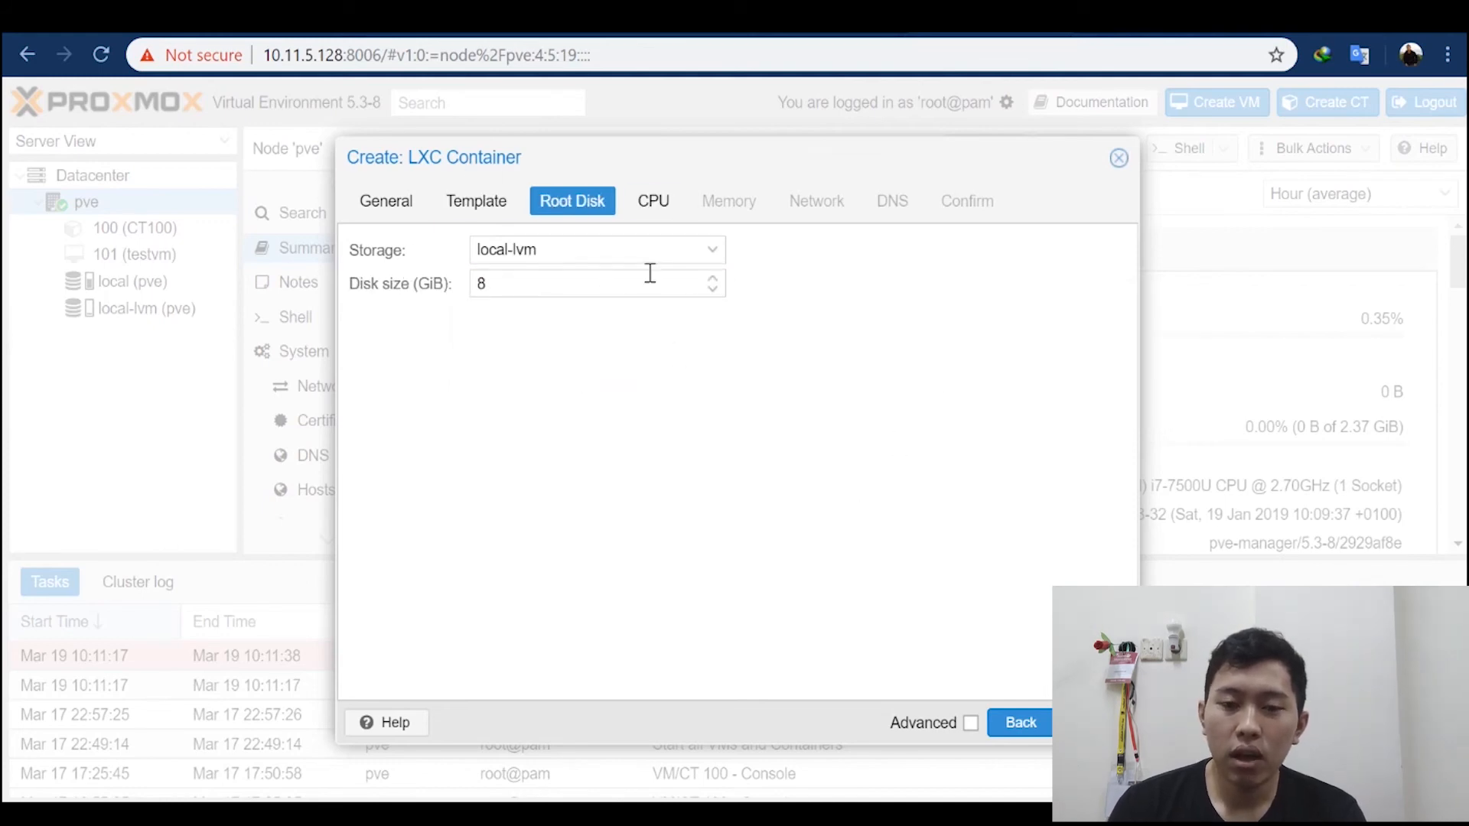
Step: Keep the root disk on local-lvm and set its size to 4 GiB
left_click(721, 259)
left_click(715, 259)
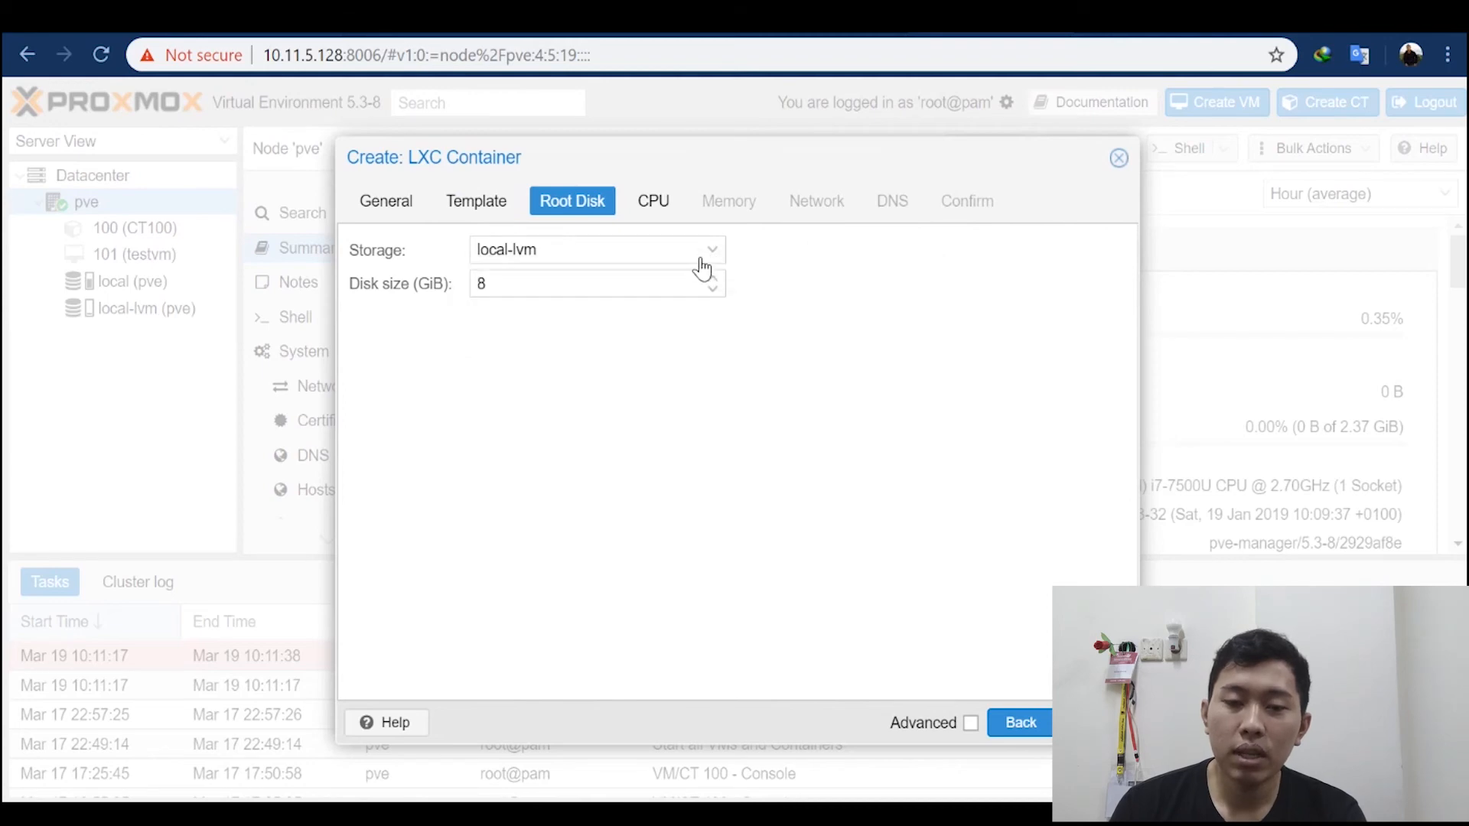
left_click(715, 289)
left_click(714, 279)
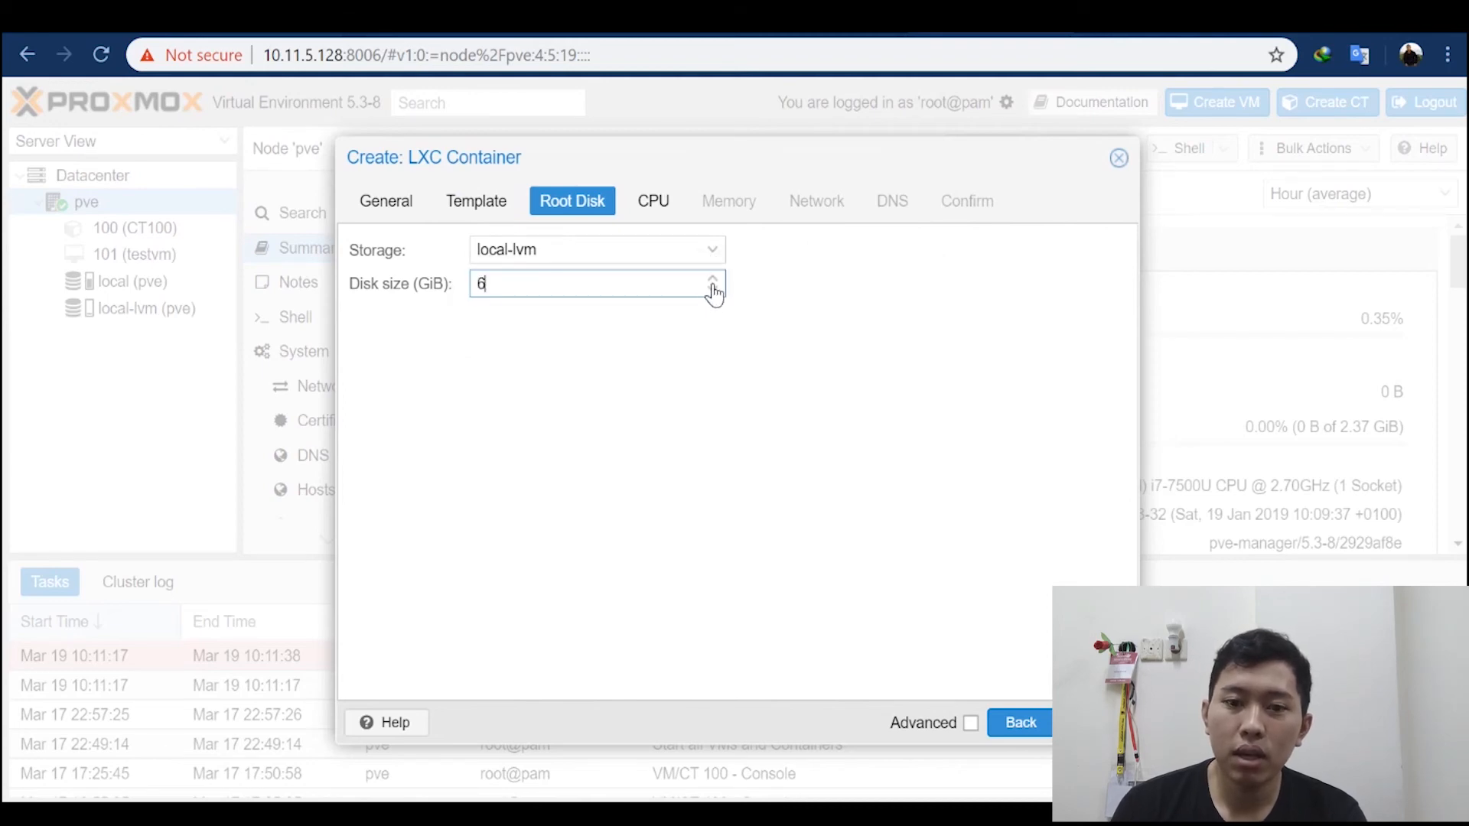
left_click(714, 289)
left_click(715, 280)
left_click(716, 291)
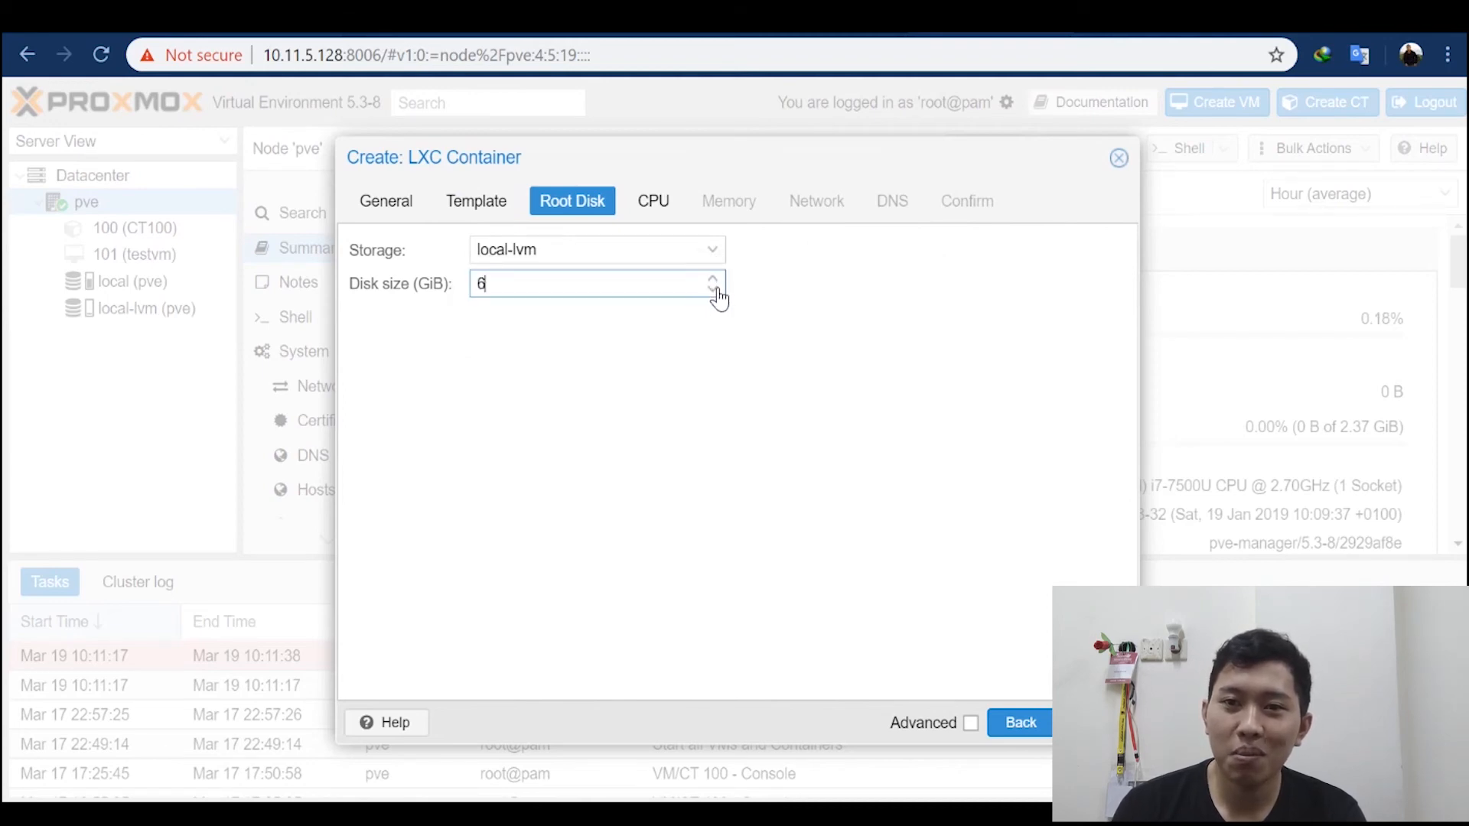
left_click(715, 280)
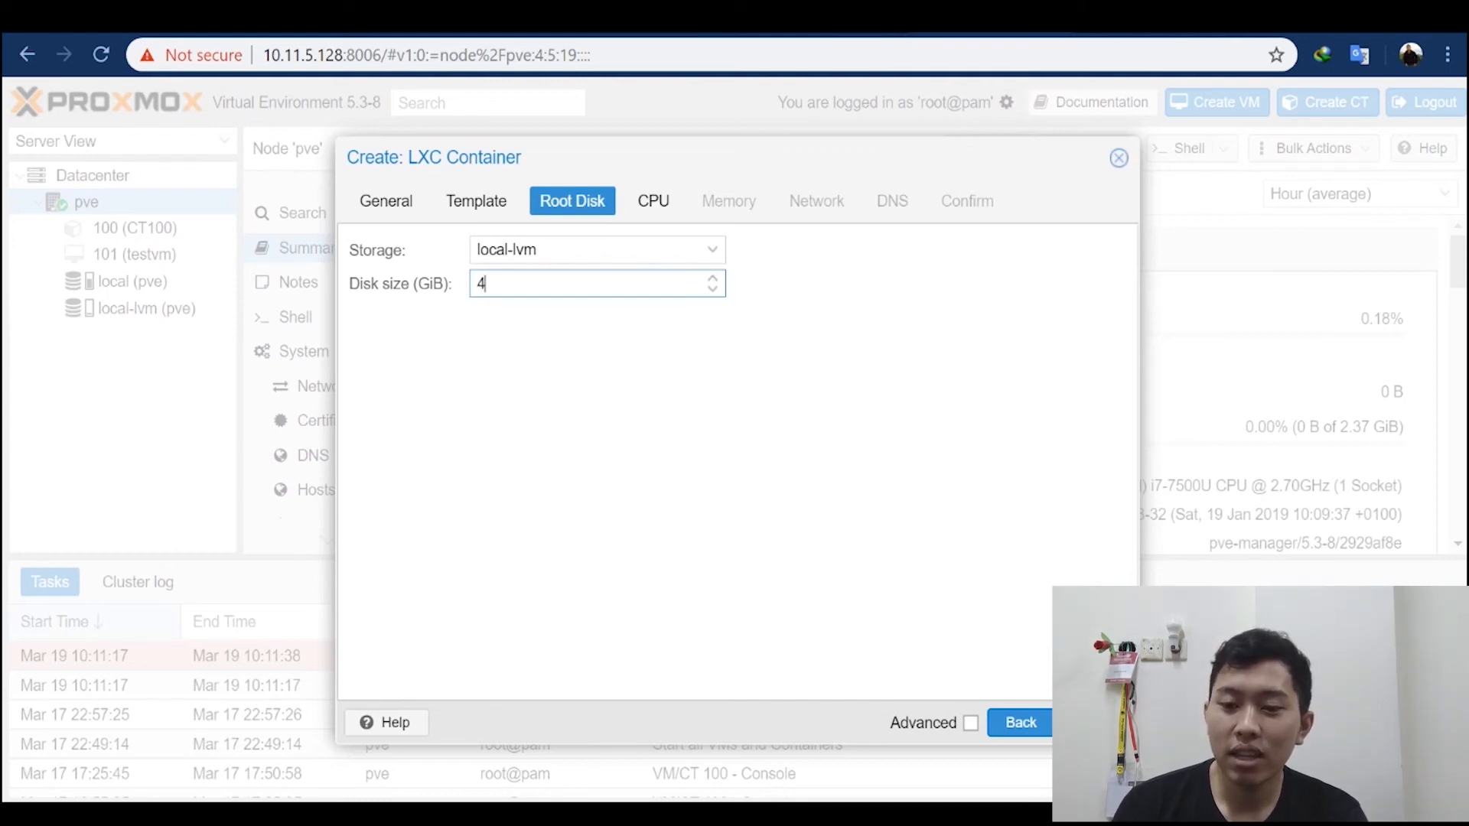
Step: Proceed through the CPU and memory settings, keeping 1 core, 512 MiB memory and 512 MiB swap
left_click(1095, 723)
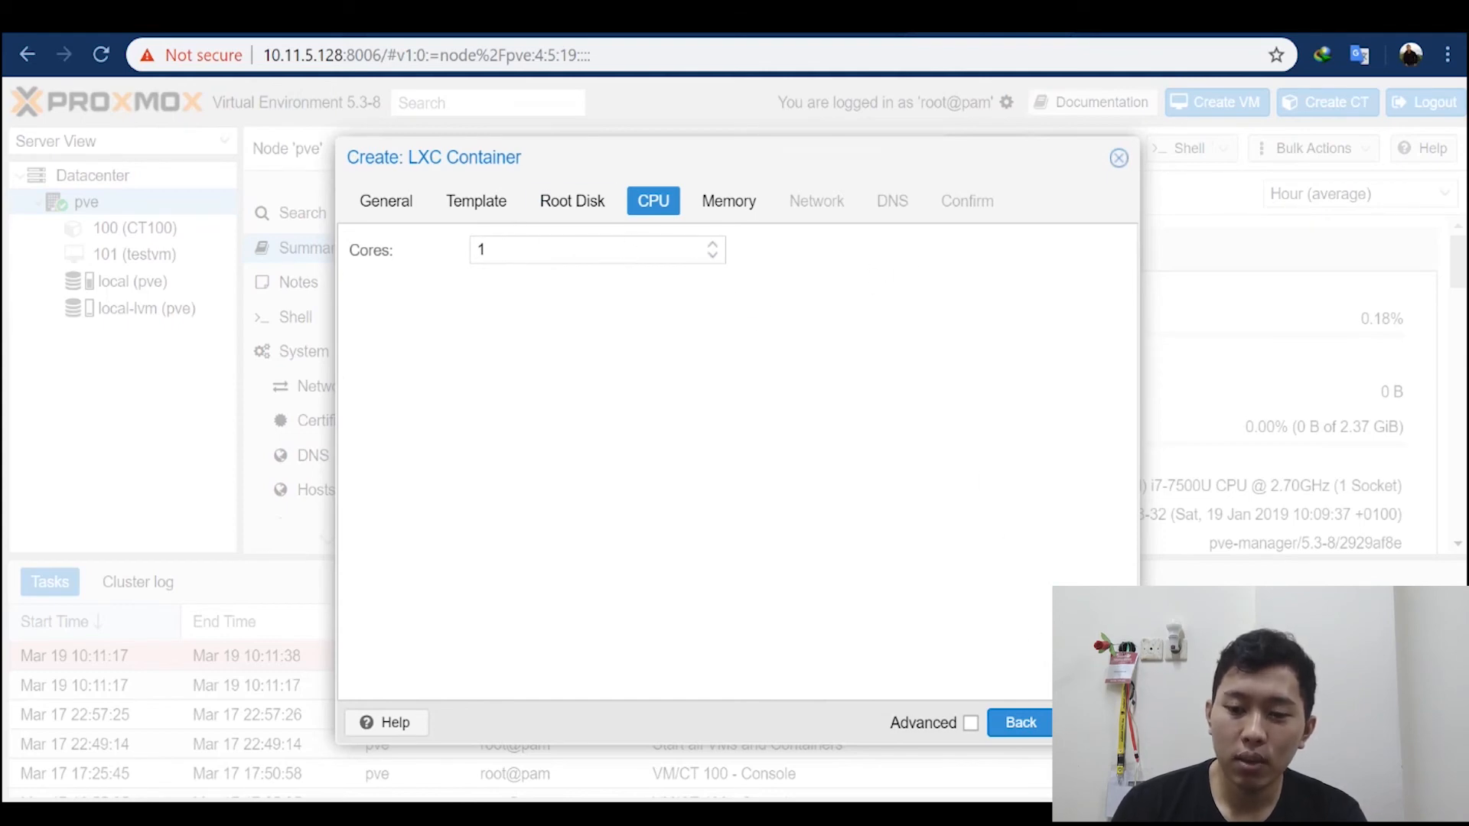
left_click(1086, 722)
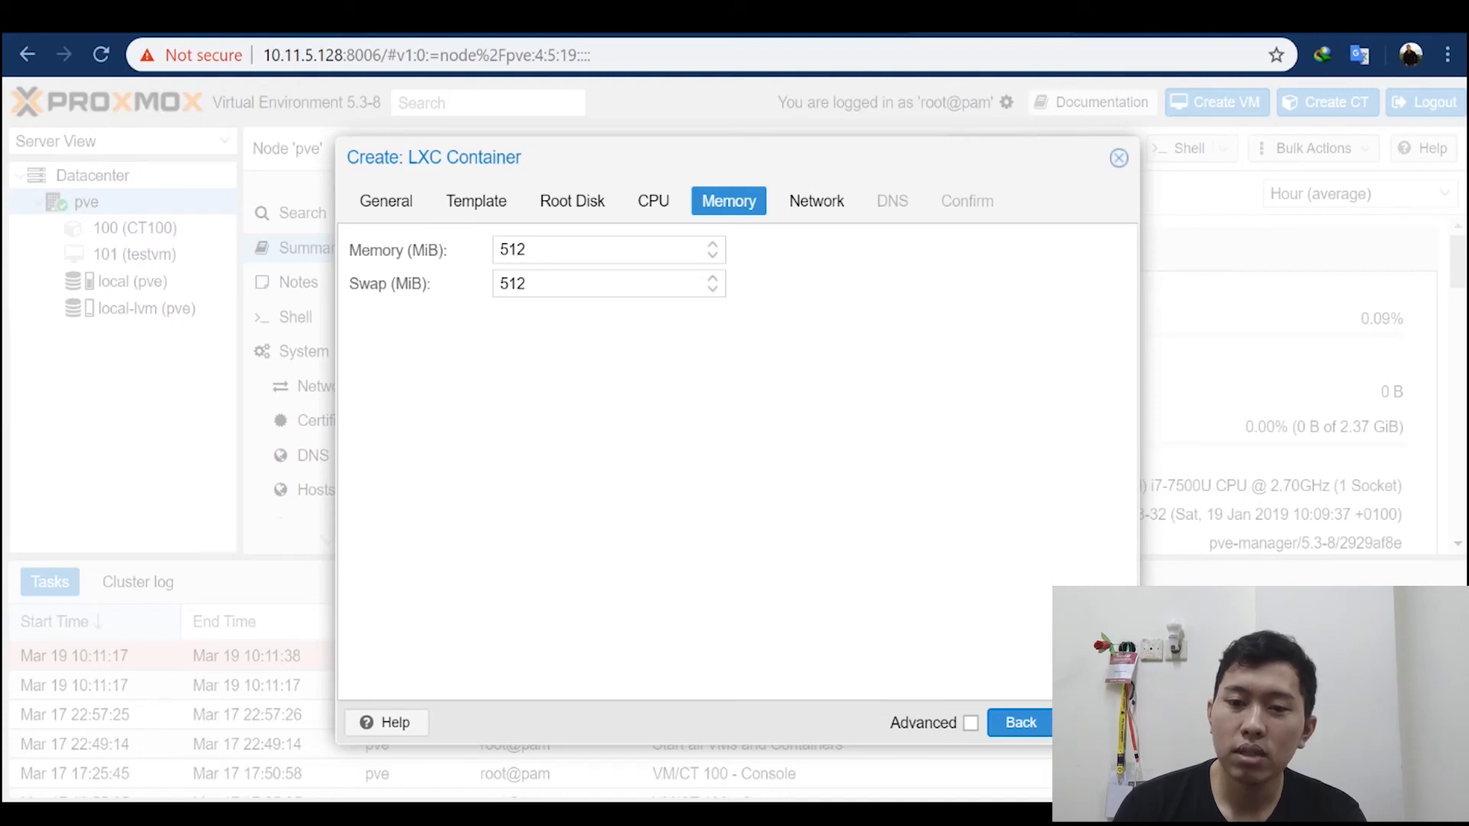
left_click(1094, 723)
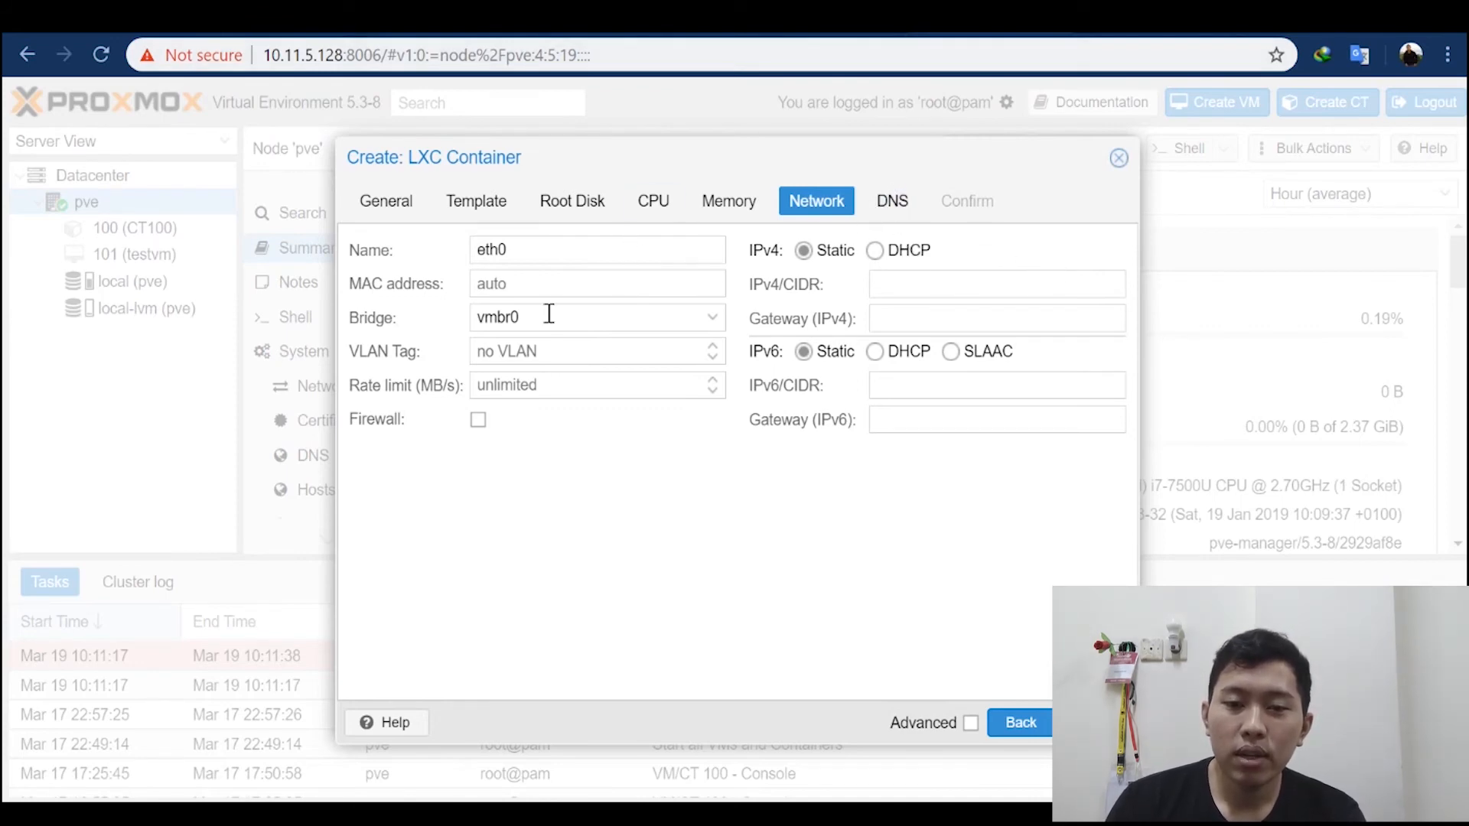
Step: Give eth0 the static IPv4 address 10.11.5.201 and the IPv4 gateway 10.11.5.1
left_click(886, 287)
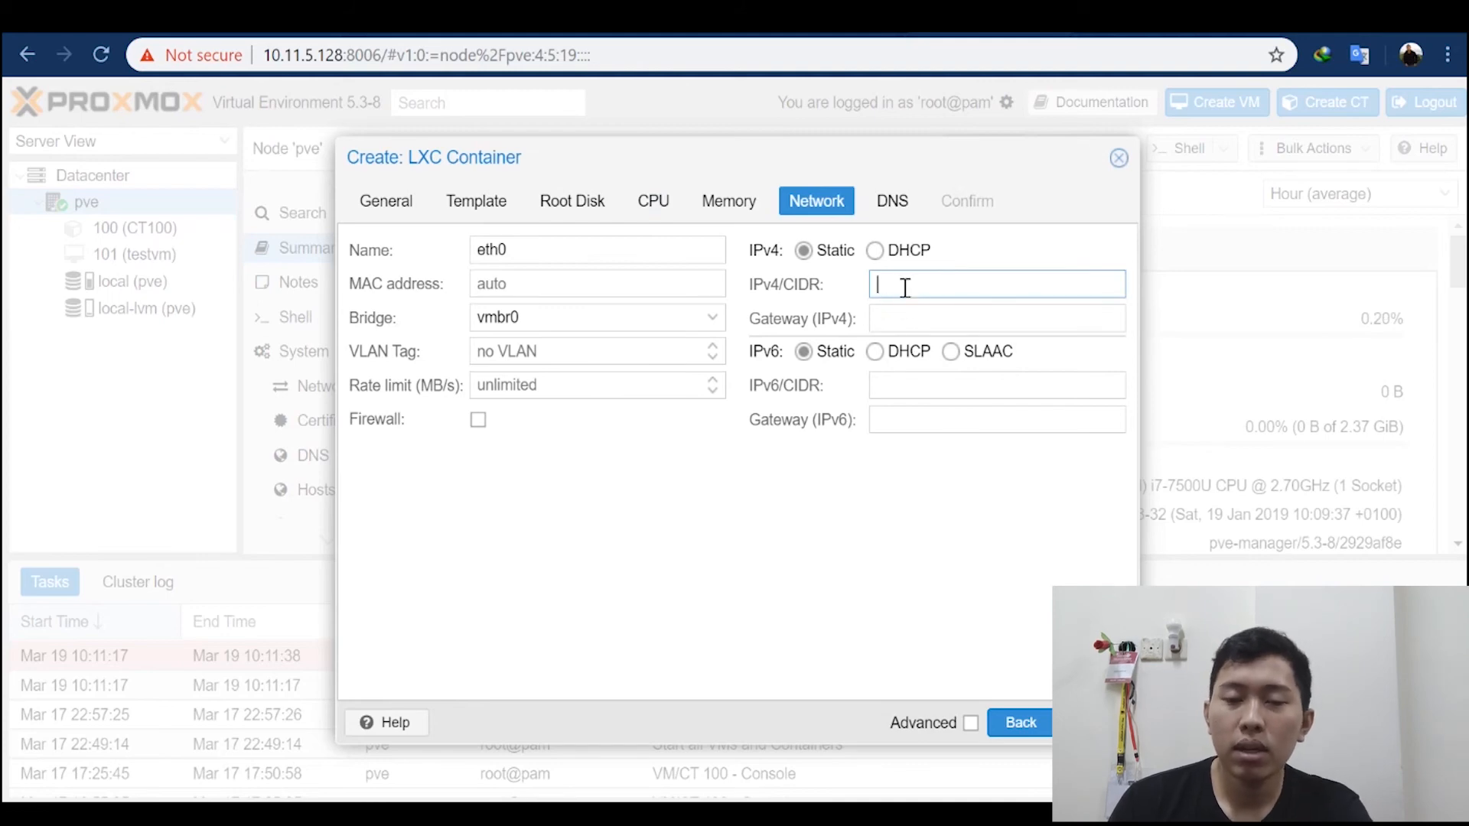
type("12")
key("BackSpace")
key("BackSpace")
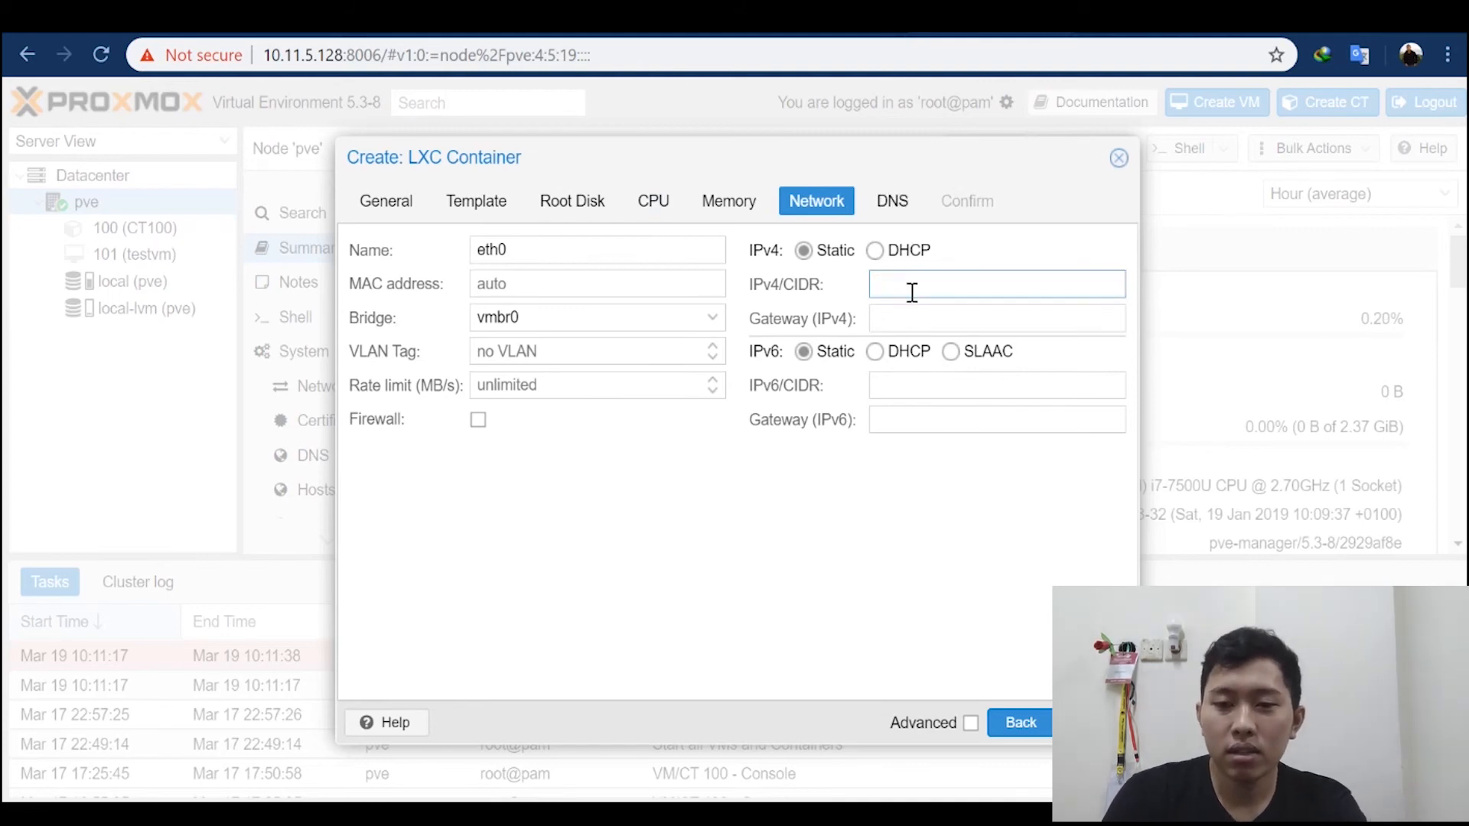
type("10.11.5.201")
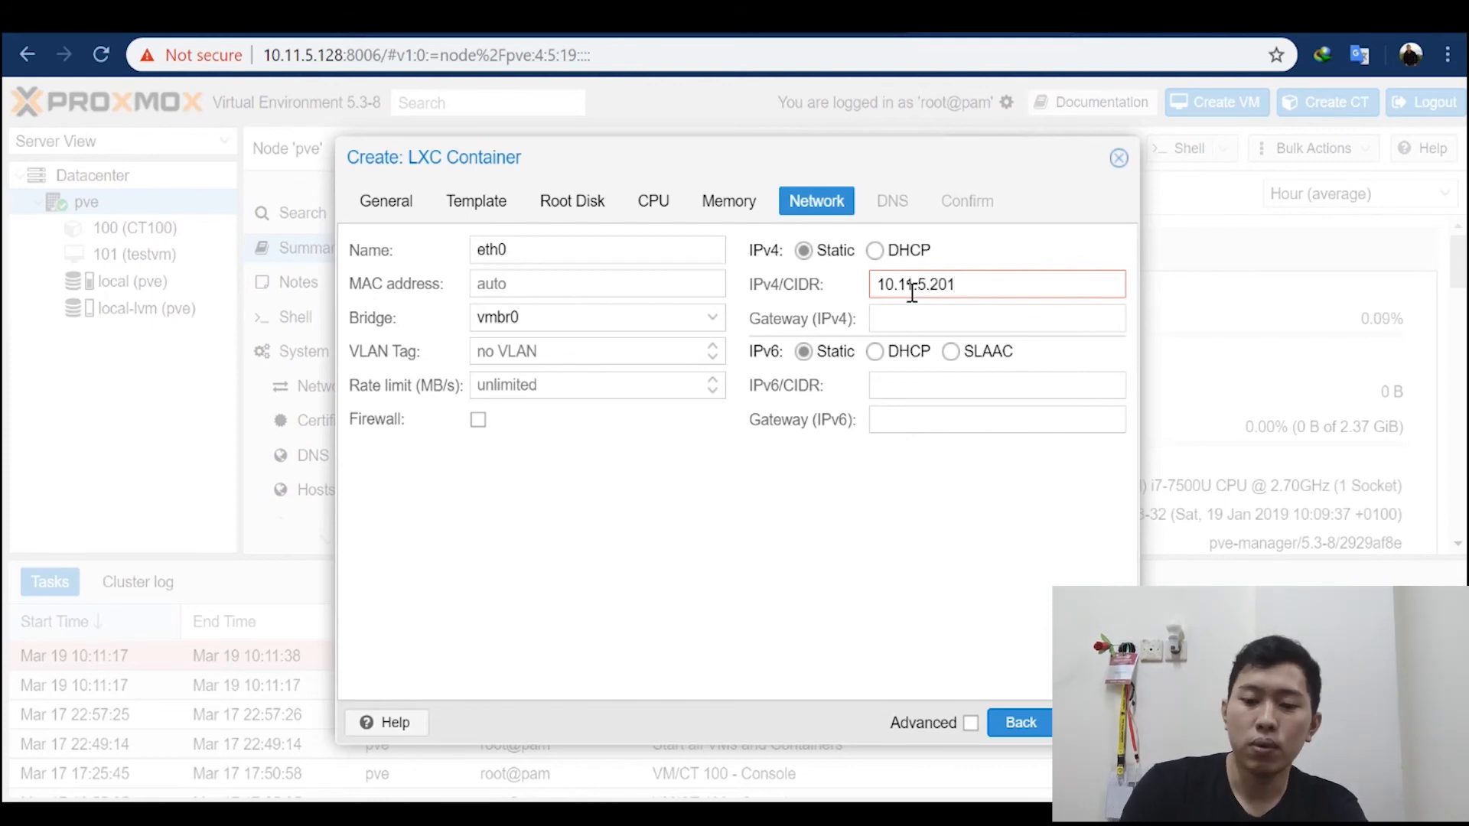
left_click(946, 320)
type("10.")
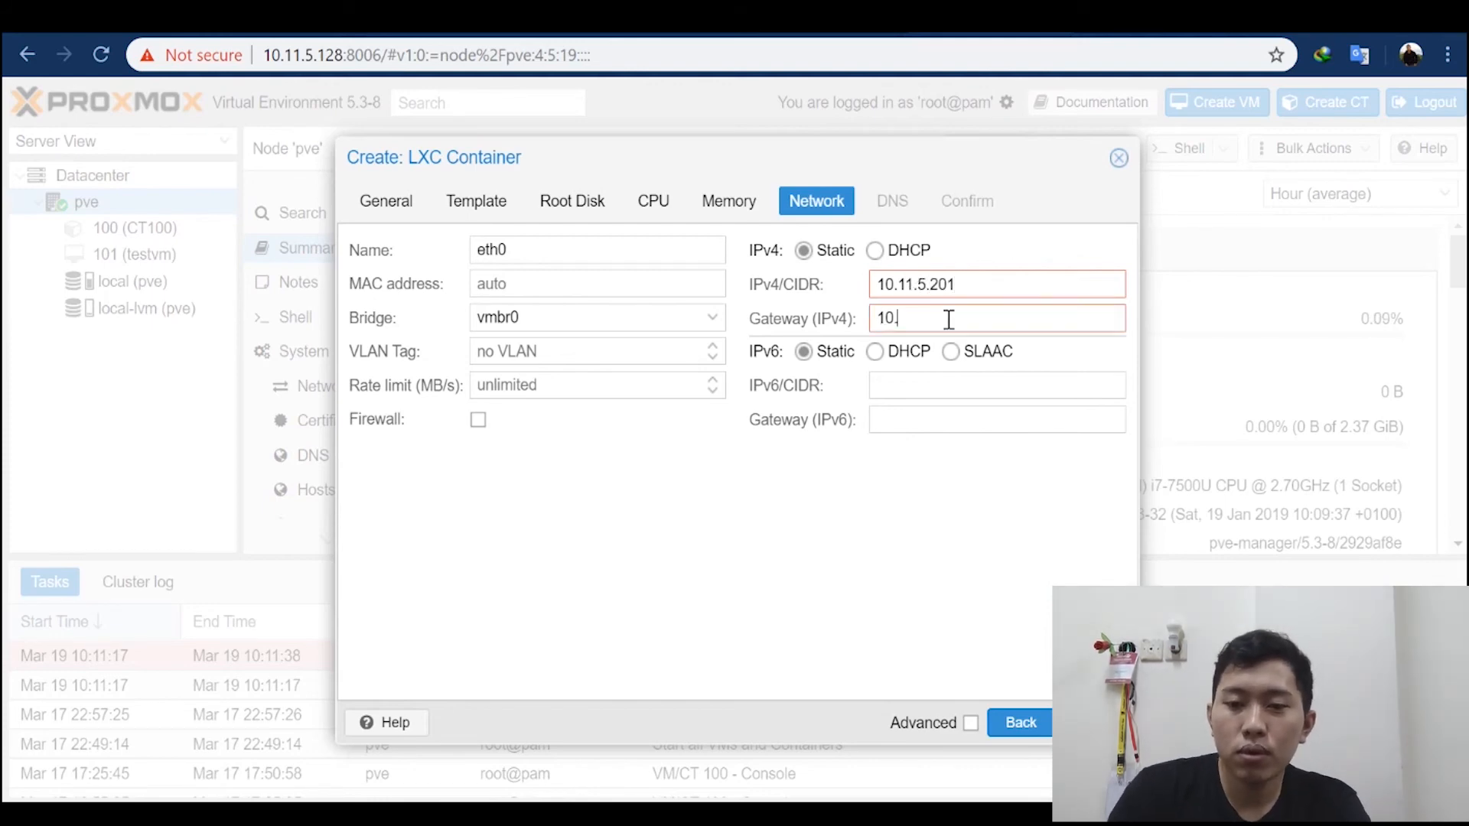
type("11.5.1")
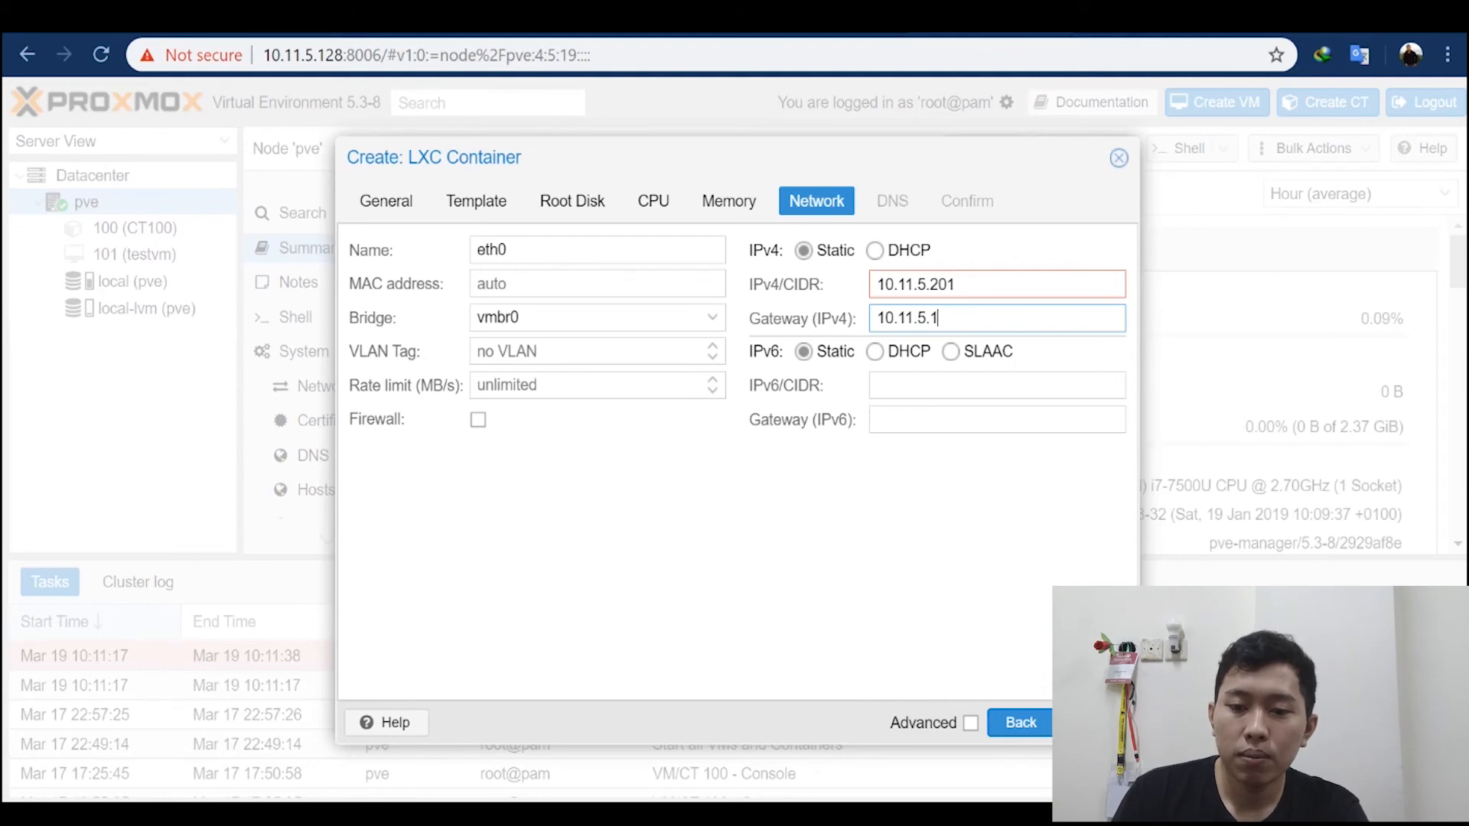
Step: Add the /24 prefix to the container's IPv4 address and accept the network settings
left_click(964, 285)
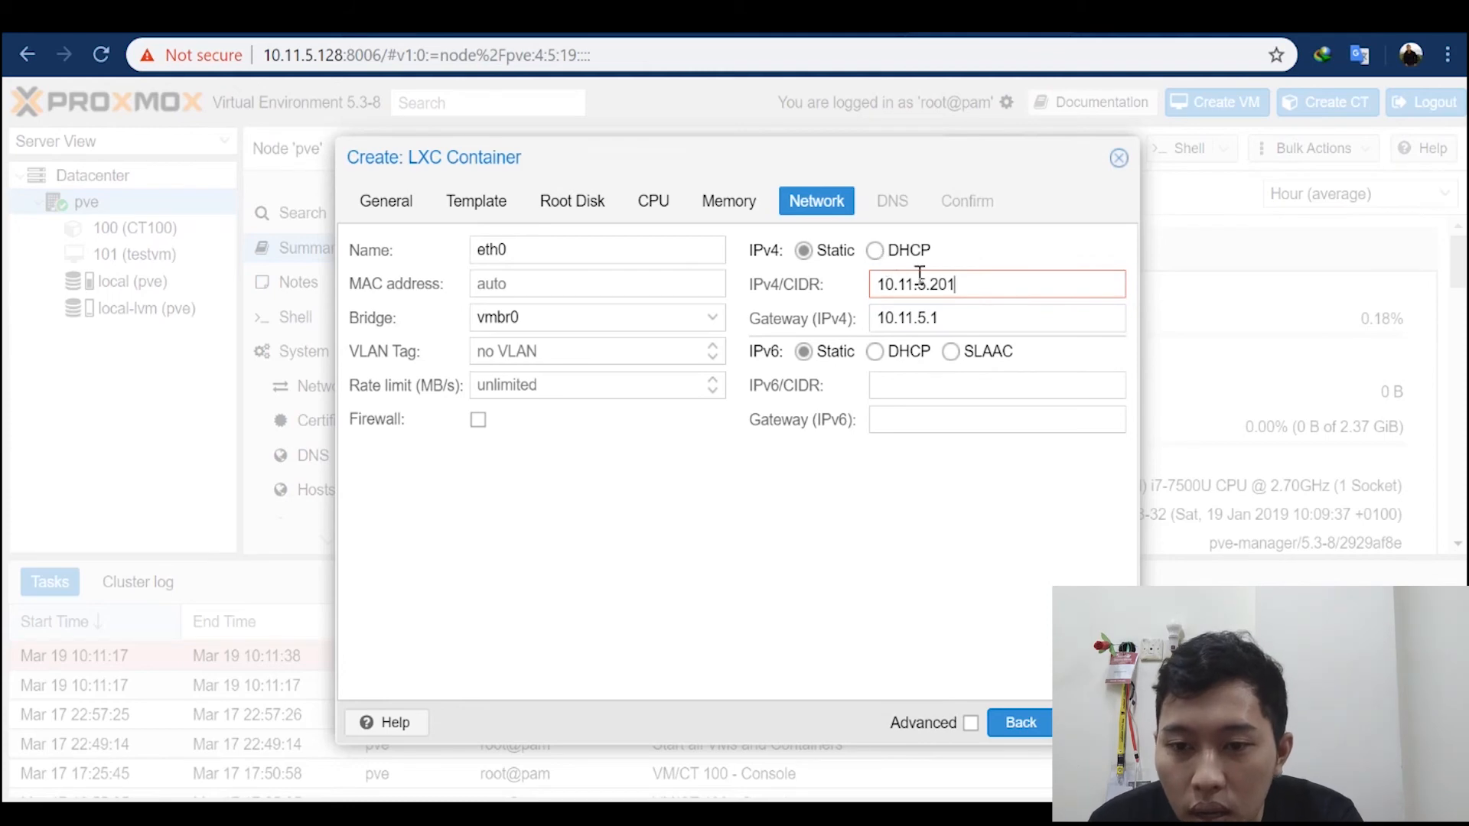
left_click(938, 285)
left_click(992, 282)
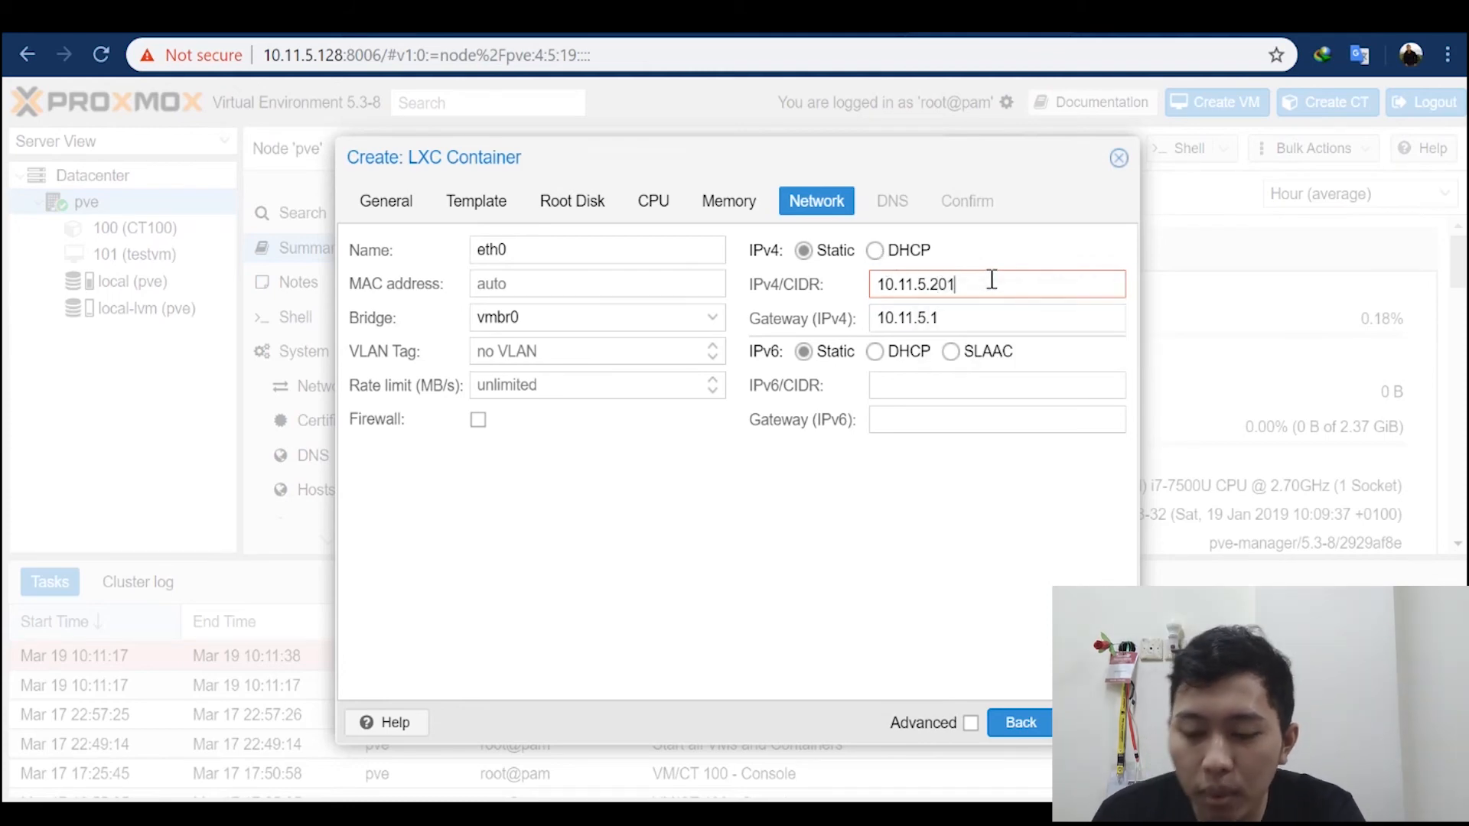
type("/24")
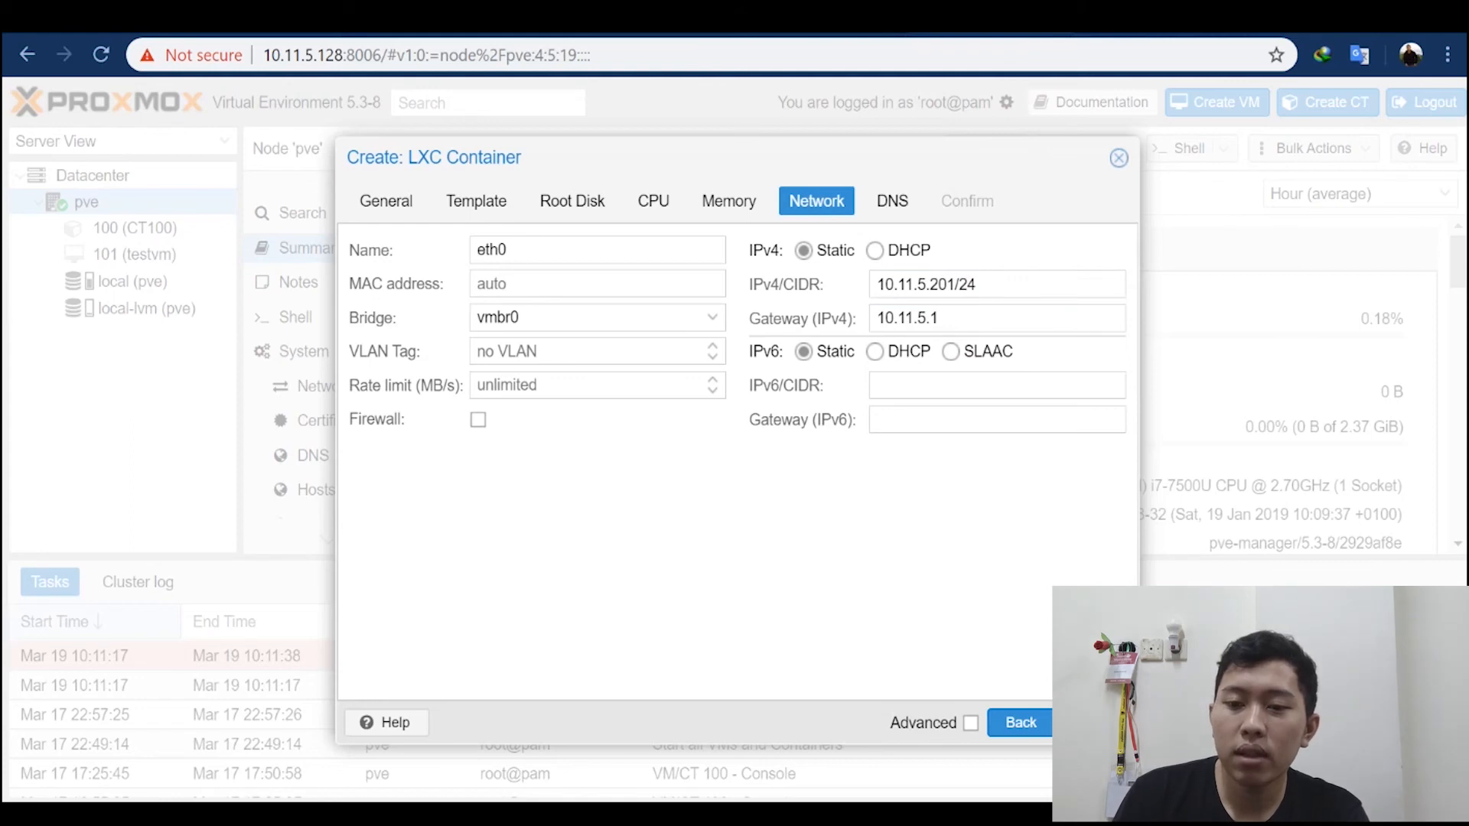
left_click(1094, 722)
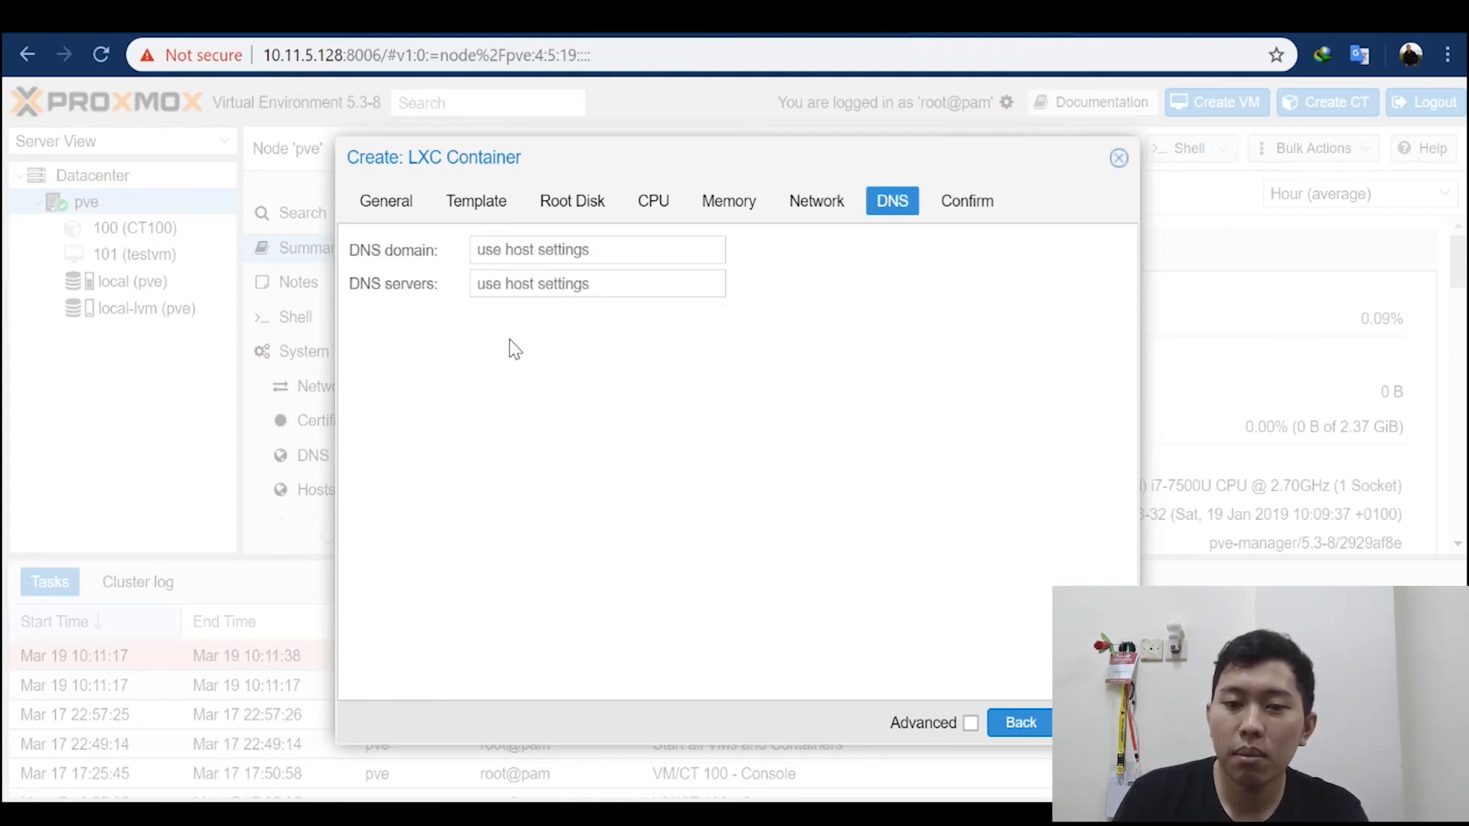
Step: Leave the container's DNS domain and servers on host settings, create the container without starting it, and close its task viewer
left_click(520, 254)
left_click(578, 280)
left_click(511, 249)
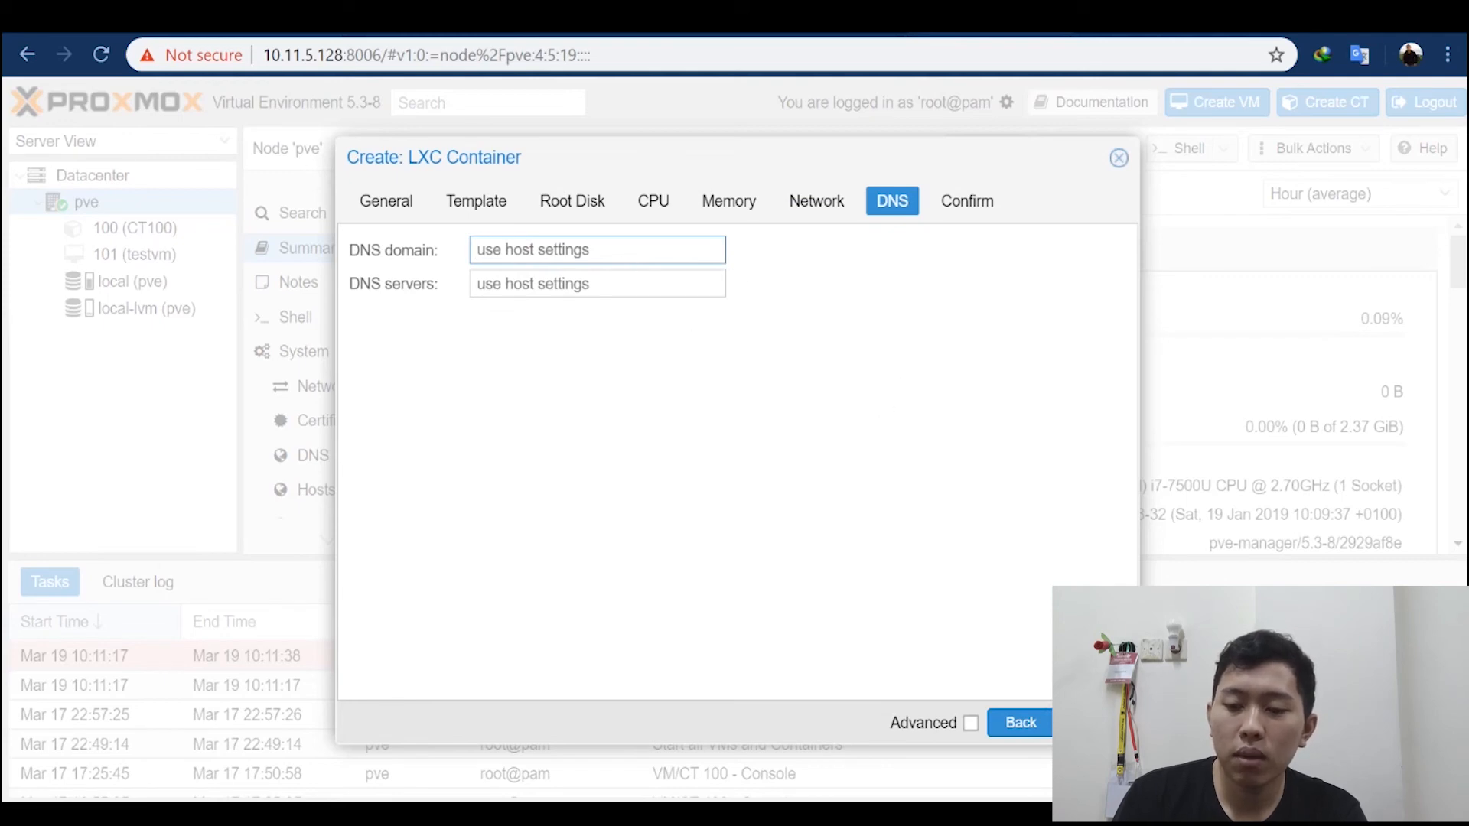
left_click(1094, 723)
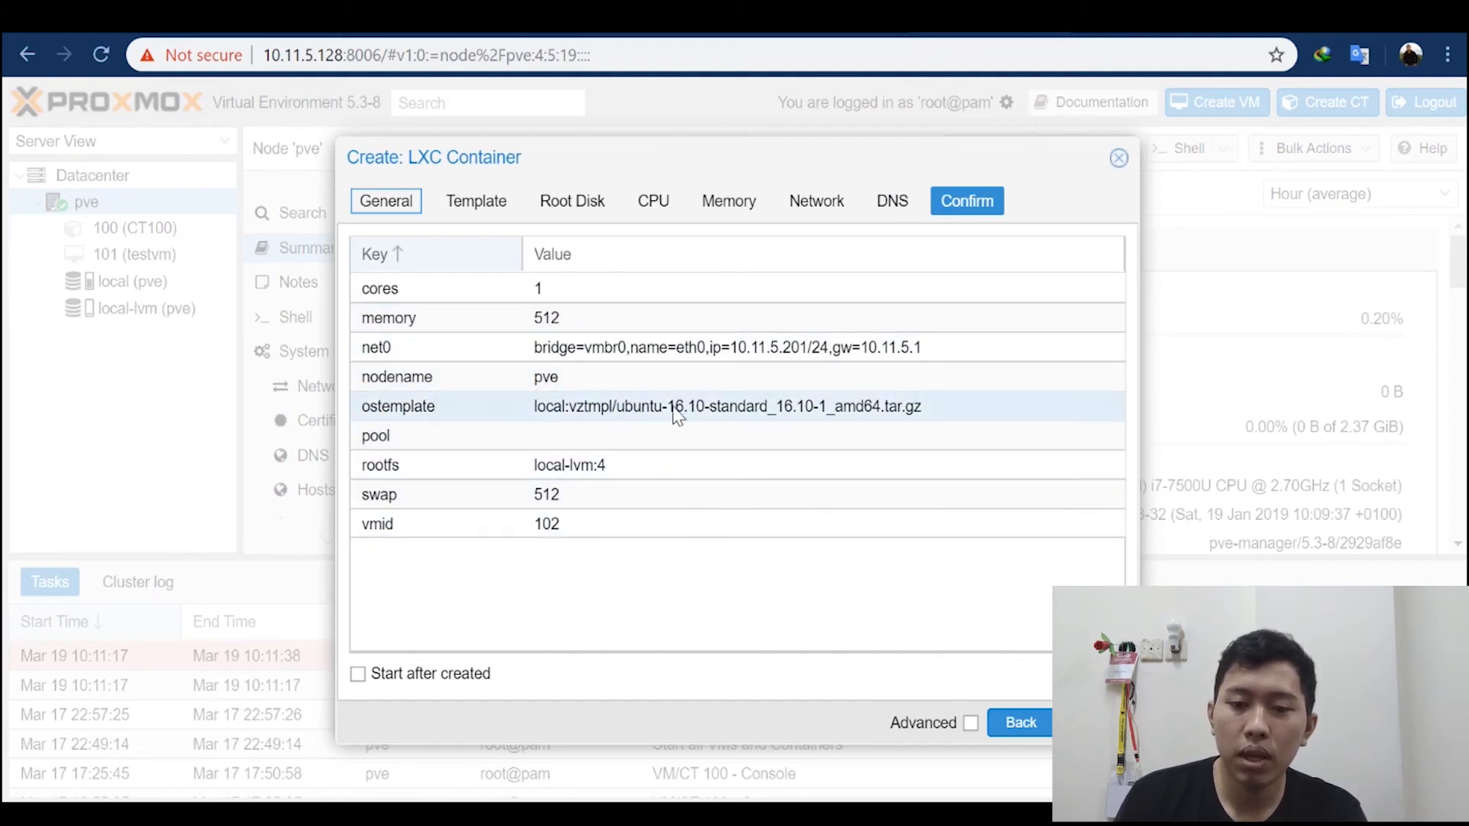
left_click(1087, 722)
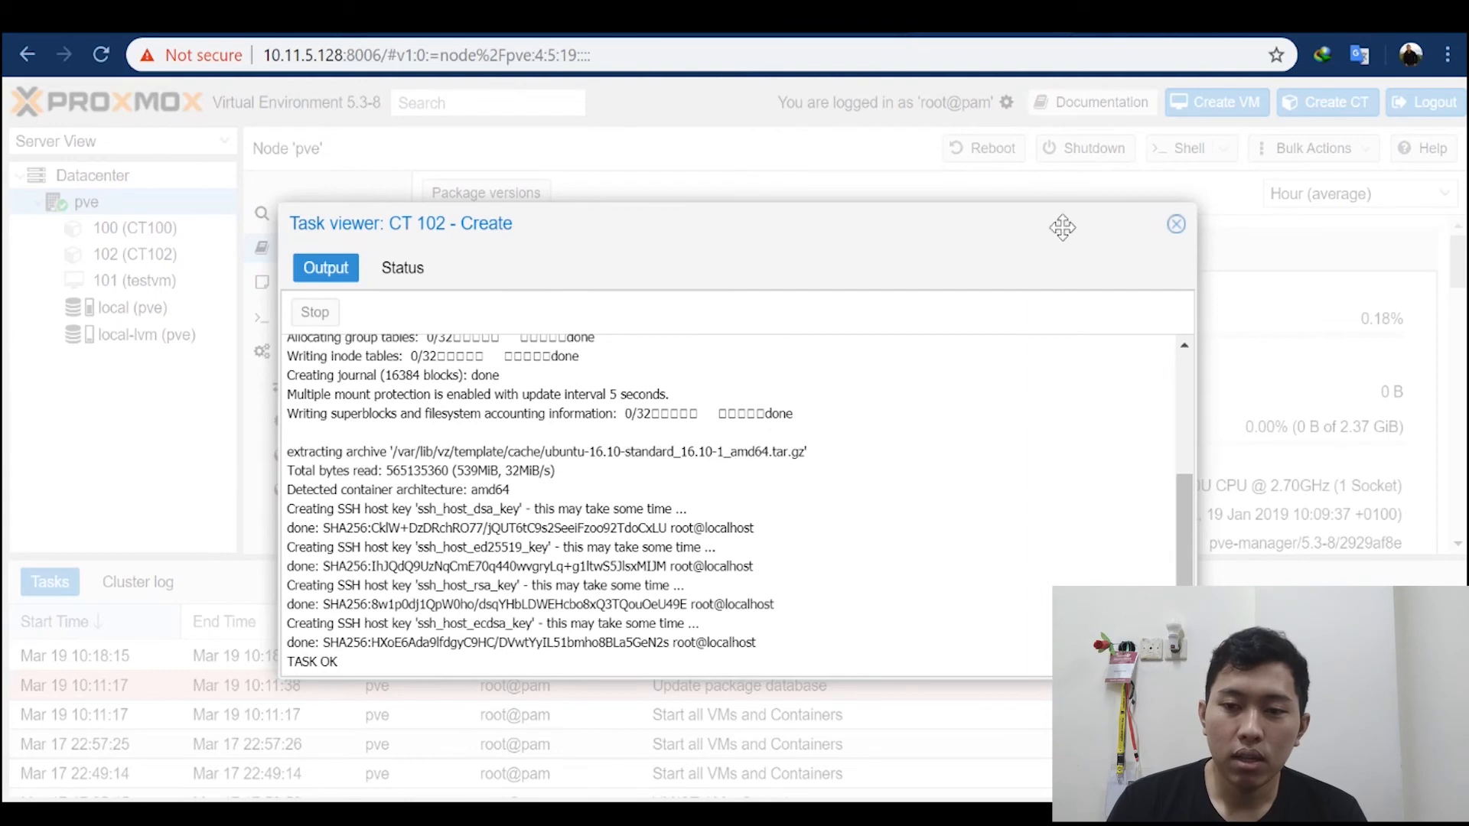
left_click(1176, 225)
Step: Compare the summaries of containers 102 (CT102) and 100 (CT100) on the pve node
left_click(164, 255)
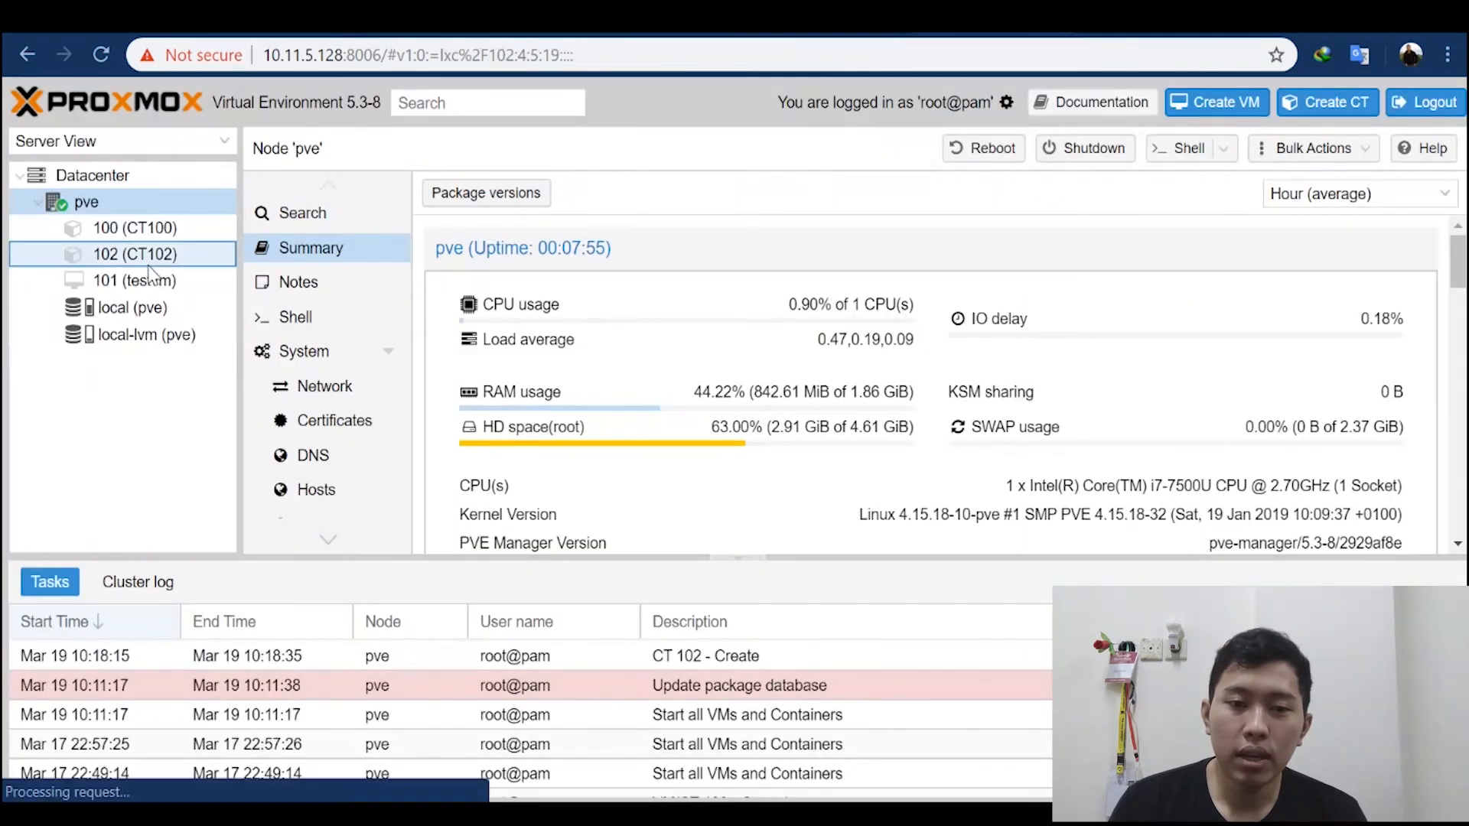
left_click(163, 232)
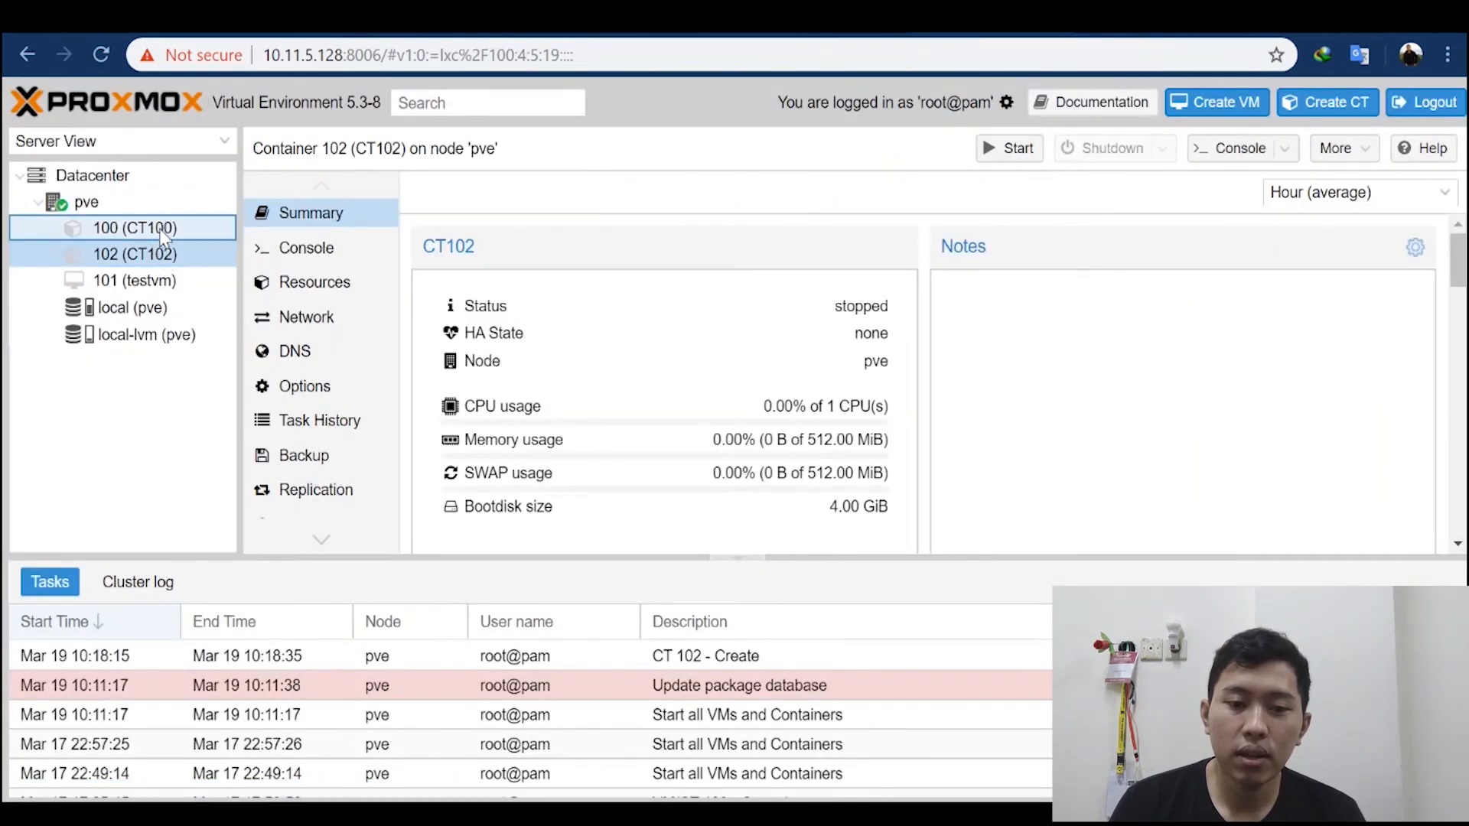
left_click(161, 251)
left_click(163, 229)
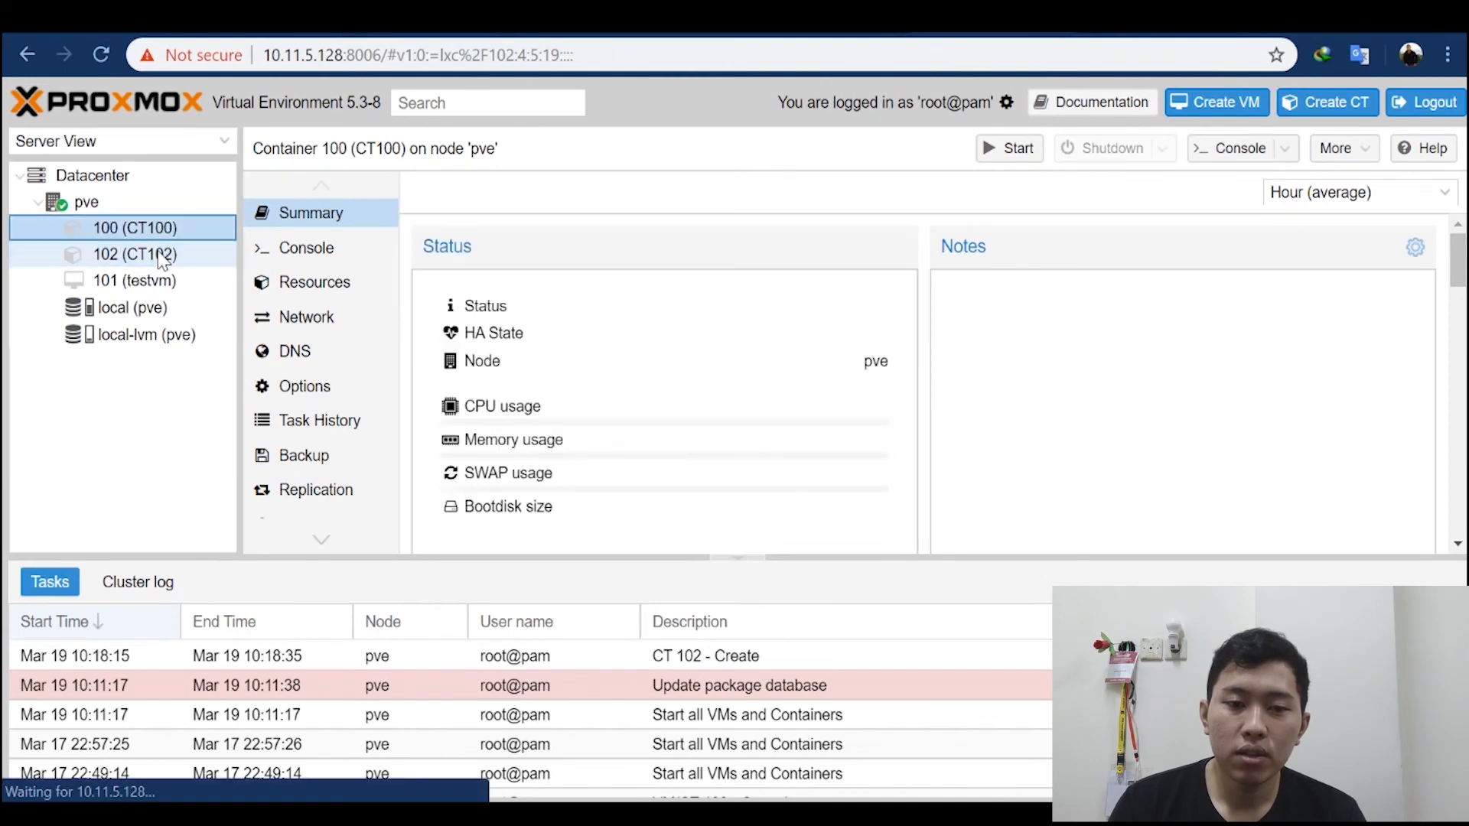
left_click(161, 252)
left_click(163, 230)
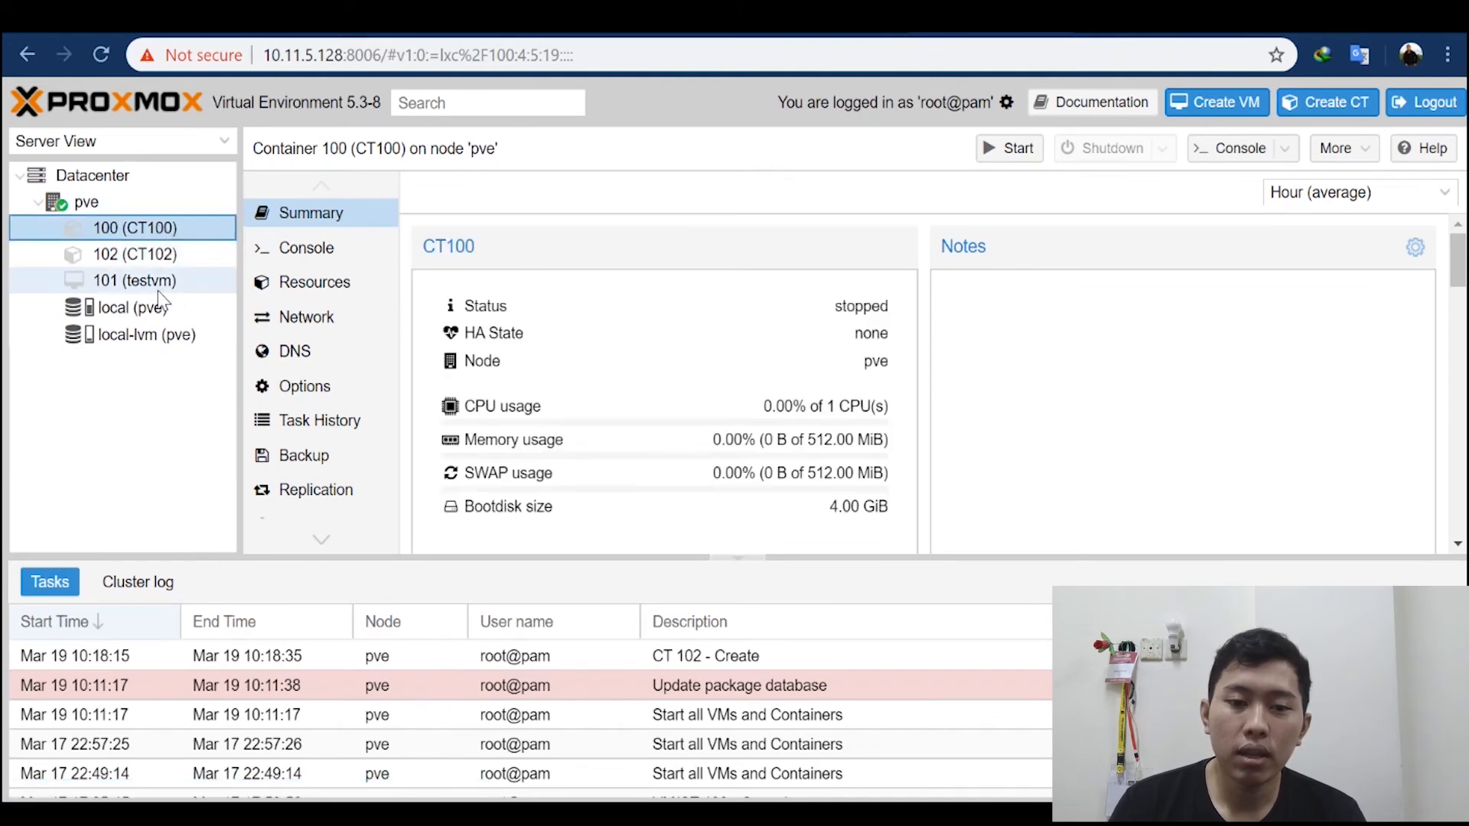
Step: Start creating a virtual machine on node pve with VM ID 103 and no name, proceeding to the OS settings
left_click(103, 200)
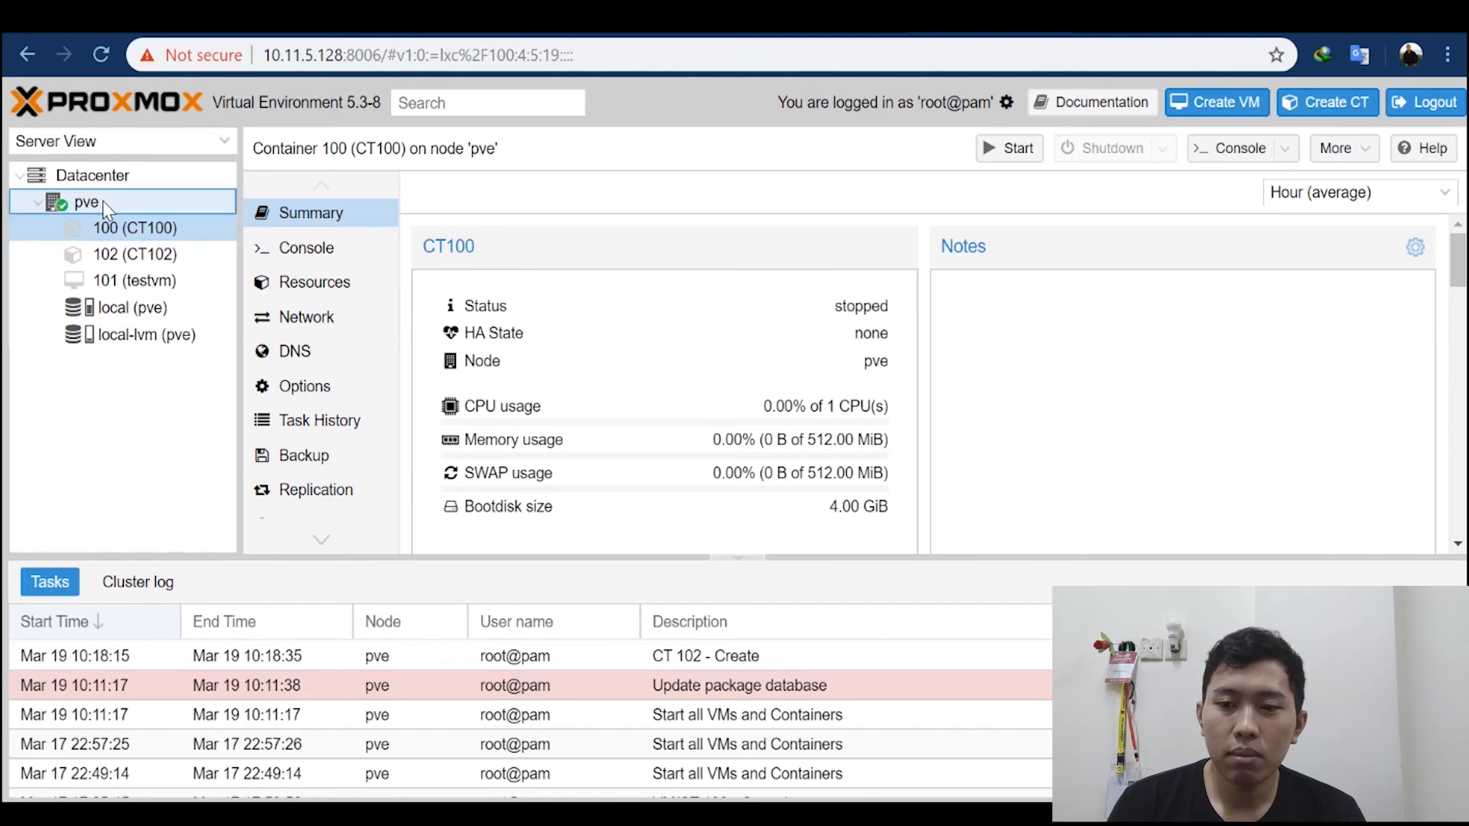
left_click(1233, 104)
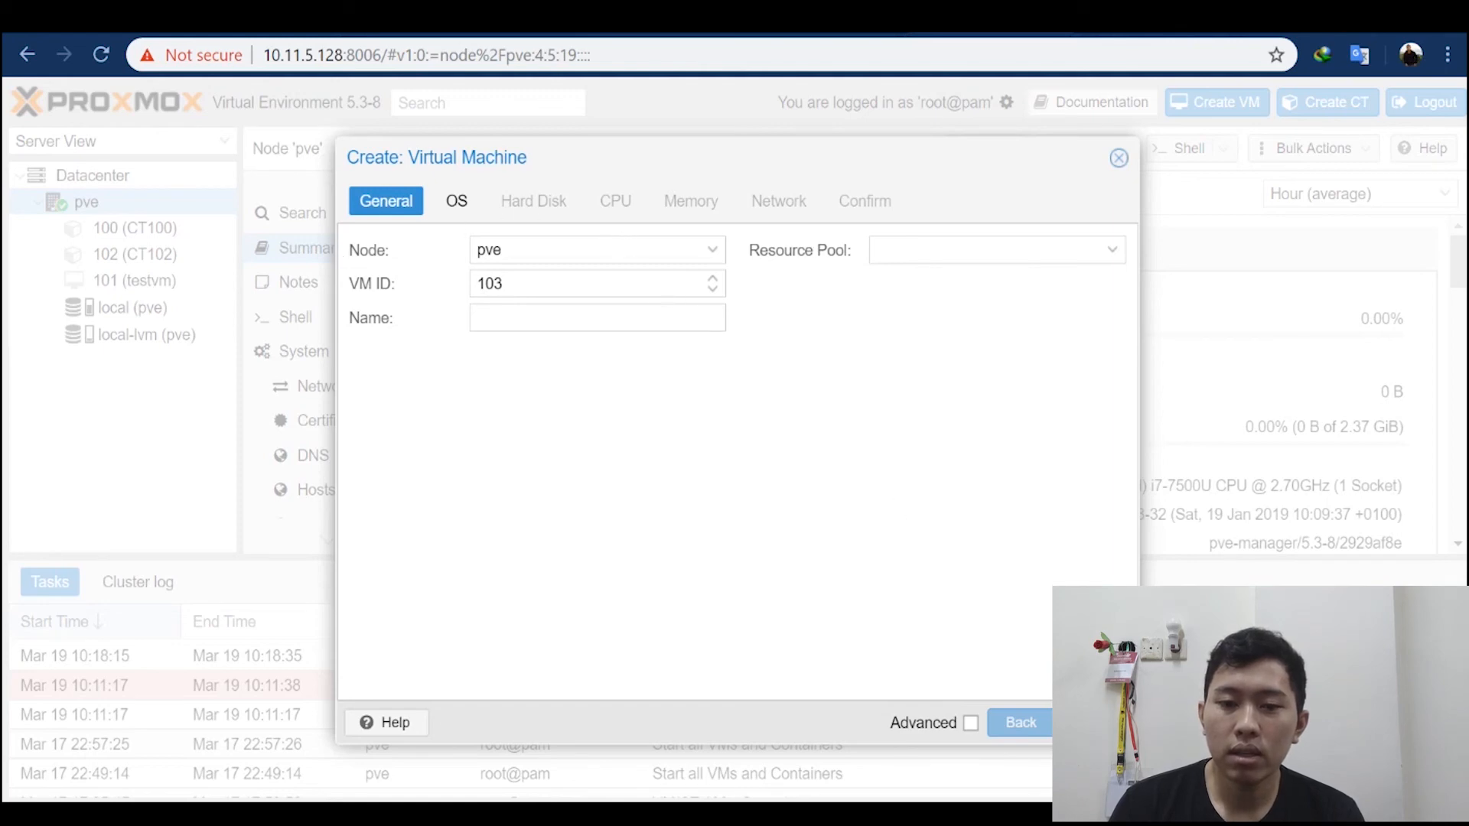
left_click(1087, 722)
left_click(1018, 726)
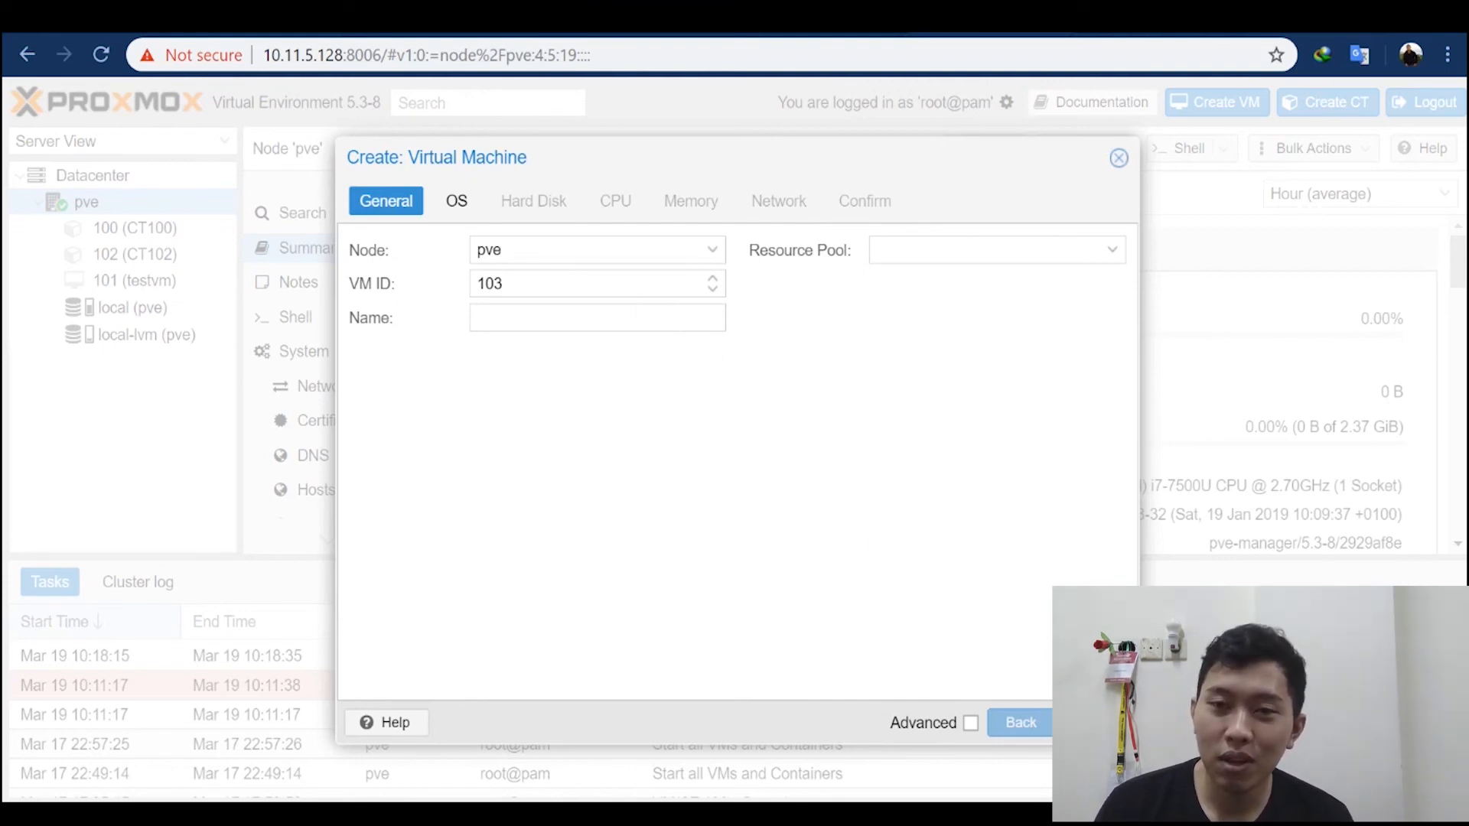
left_click(1086, 722)
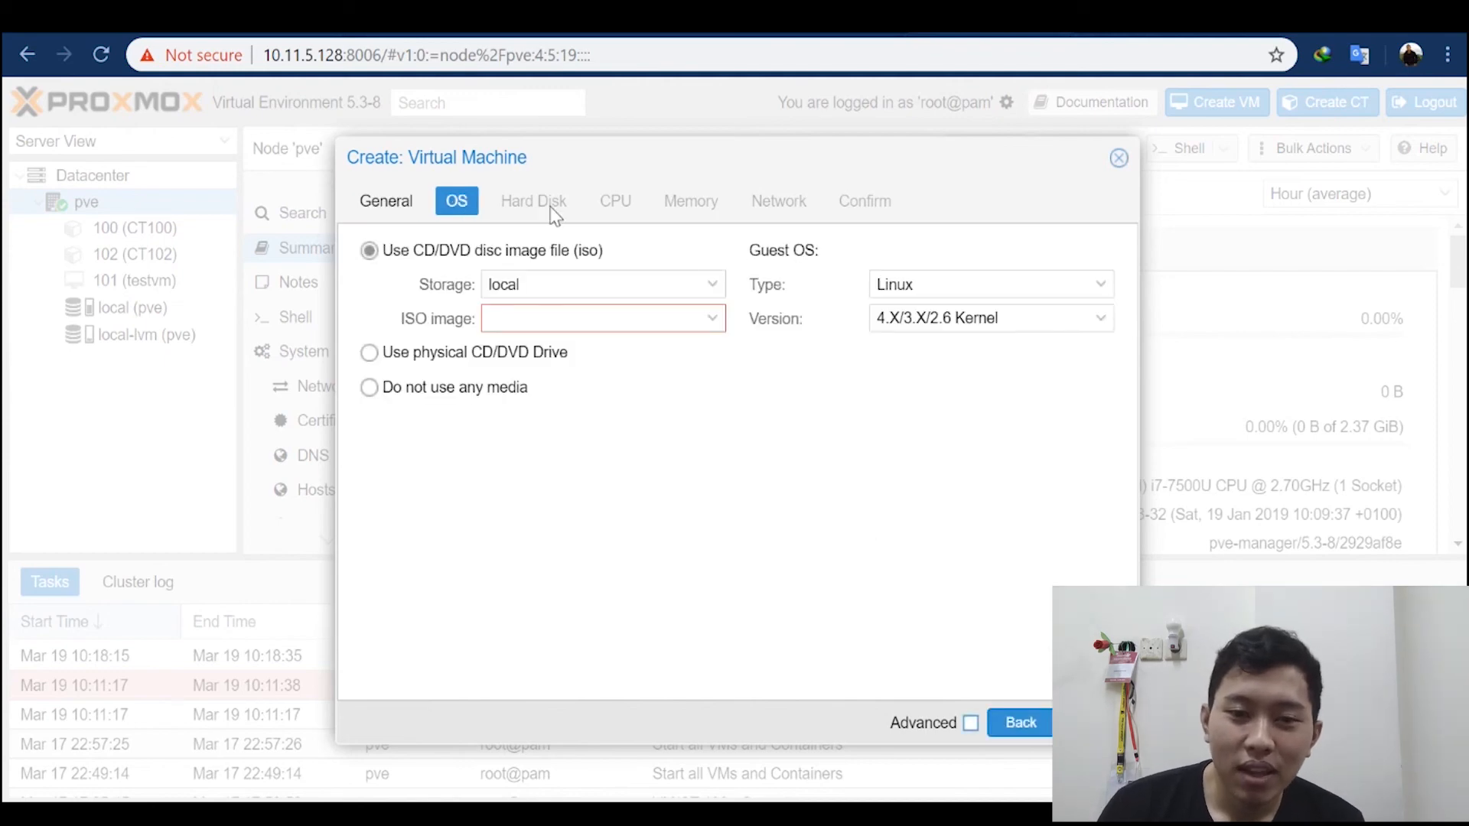
Step: Choose ubuntu-16.04.6-server-amd64_2.iso from local storage as the VM's installation image and accept the Linux guest OS settings
left_click(718, 298)
left_click(591, 350)
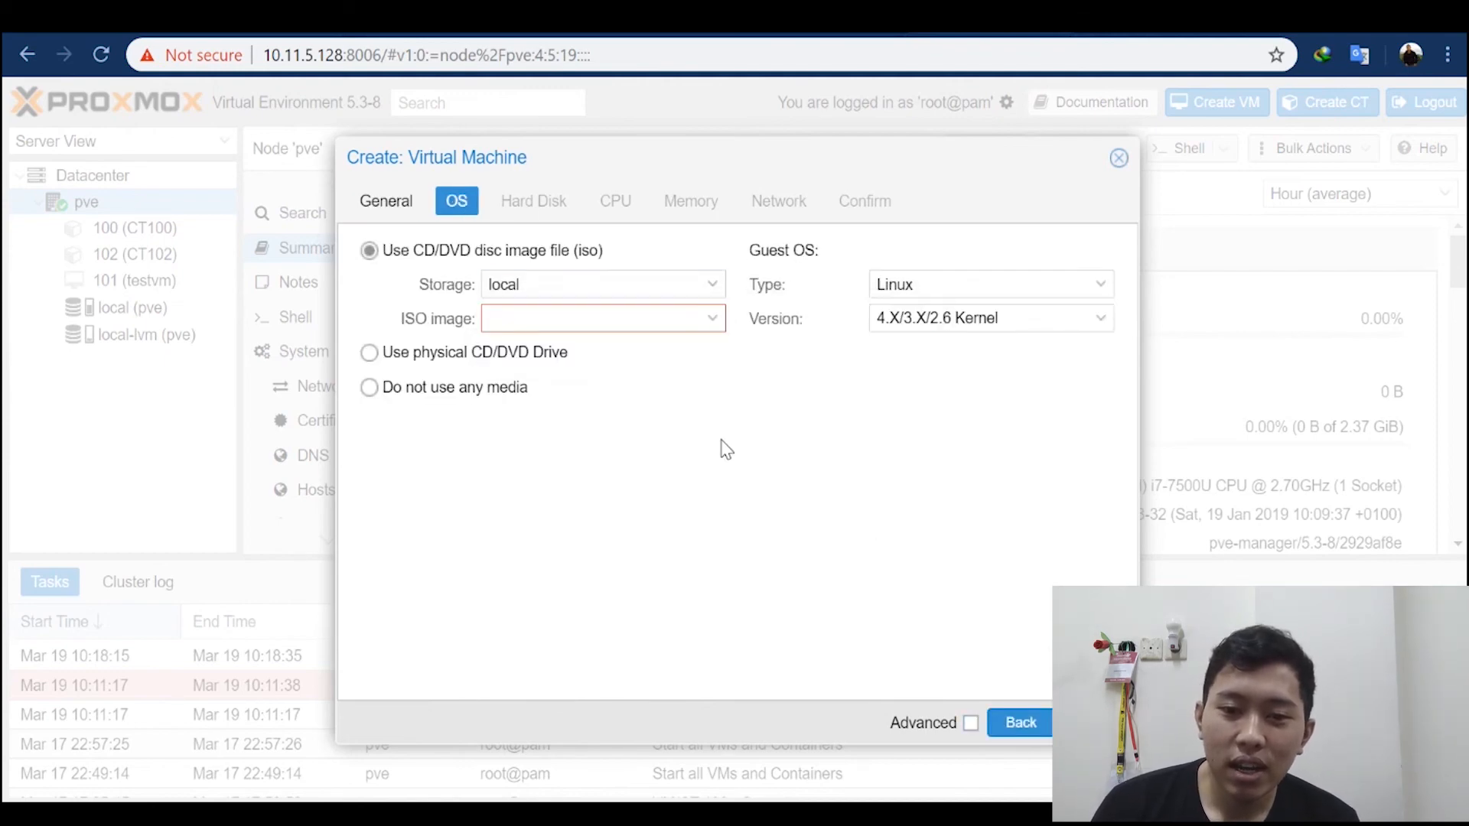
left_click(705, 324)
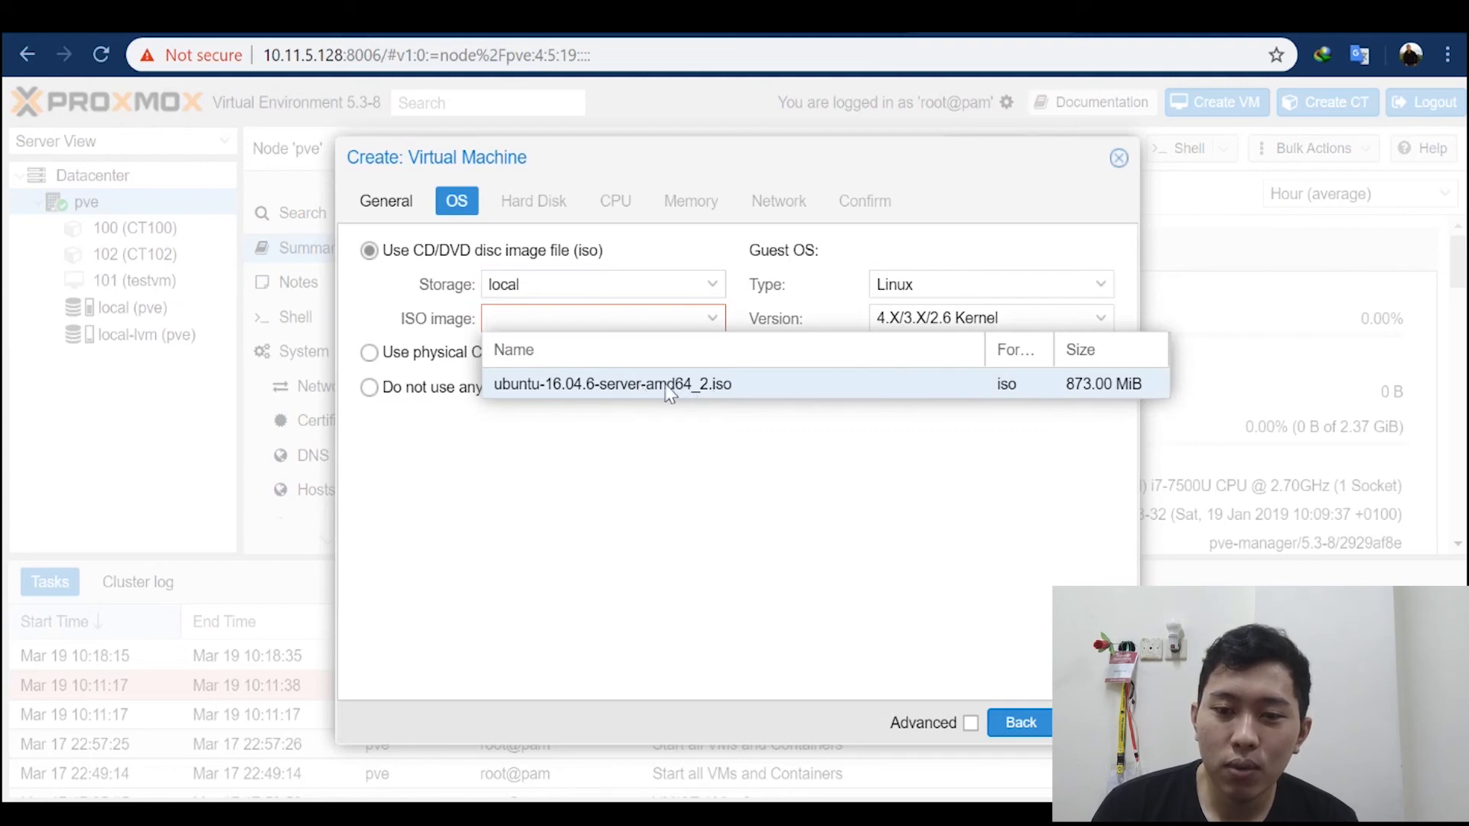
left_click(668, 384)
left_click(1095, 723)
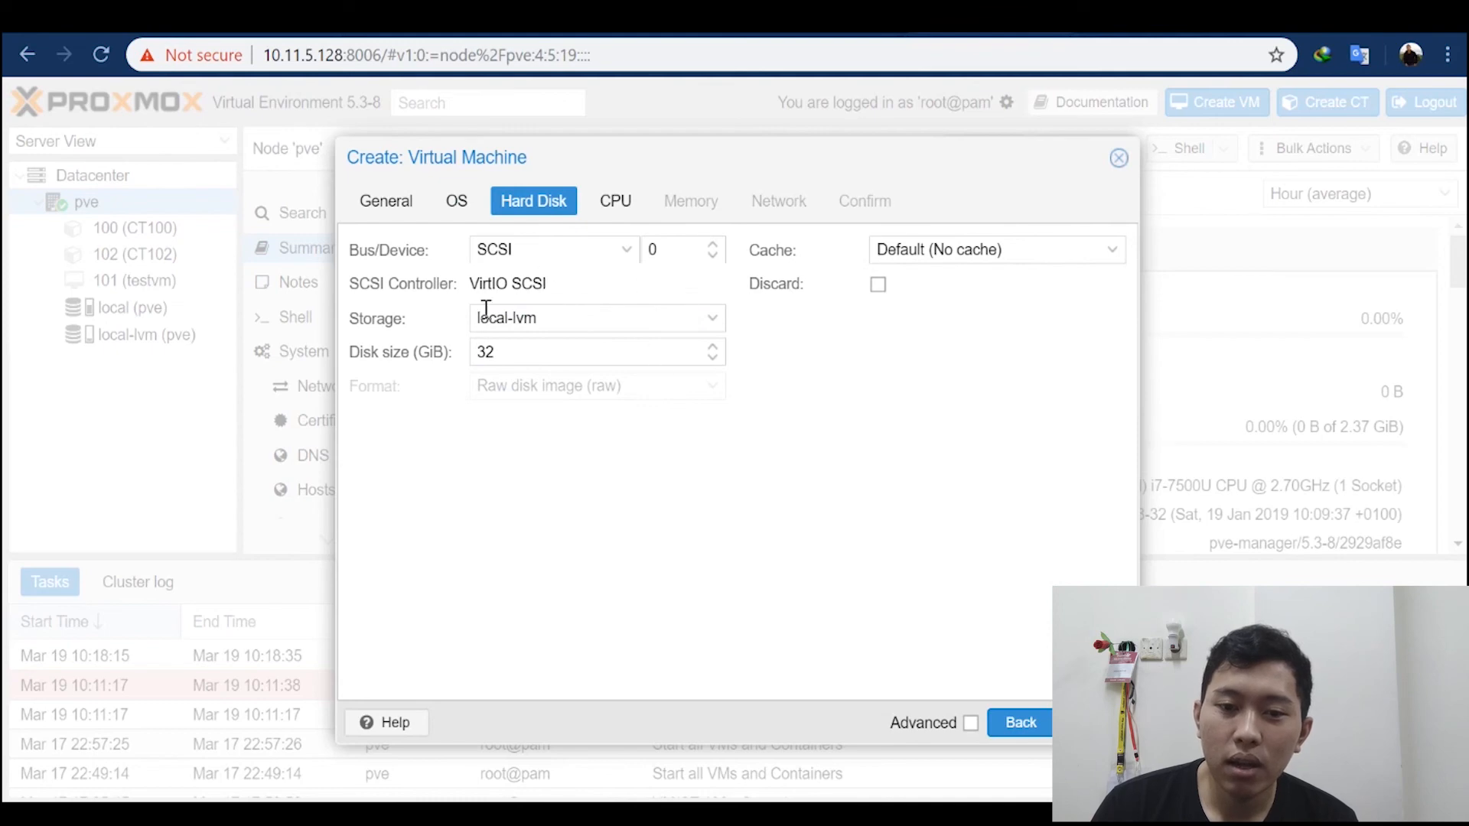
Step: Keep the VM's hard disk on local-lvm, set its size to 4 GiB and accept the disk settings
left_click(558, 317)
left_click(858, 321)
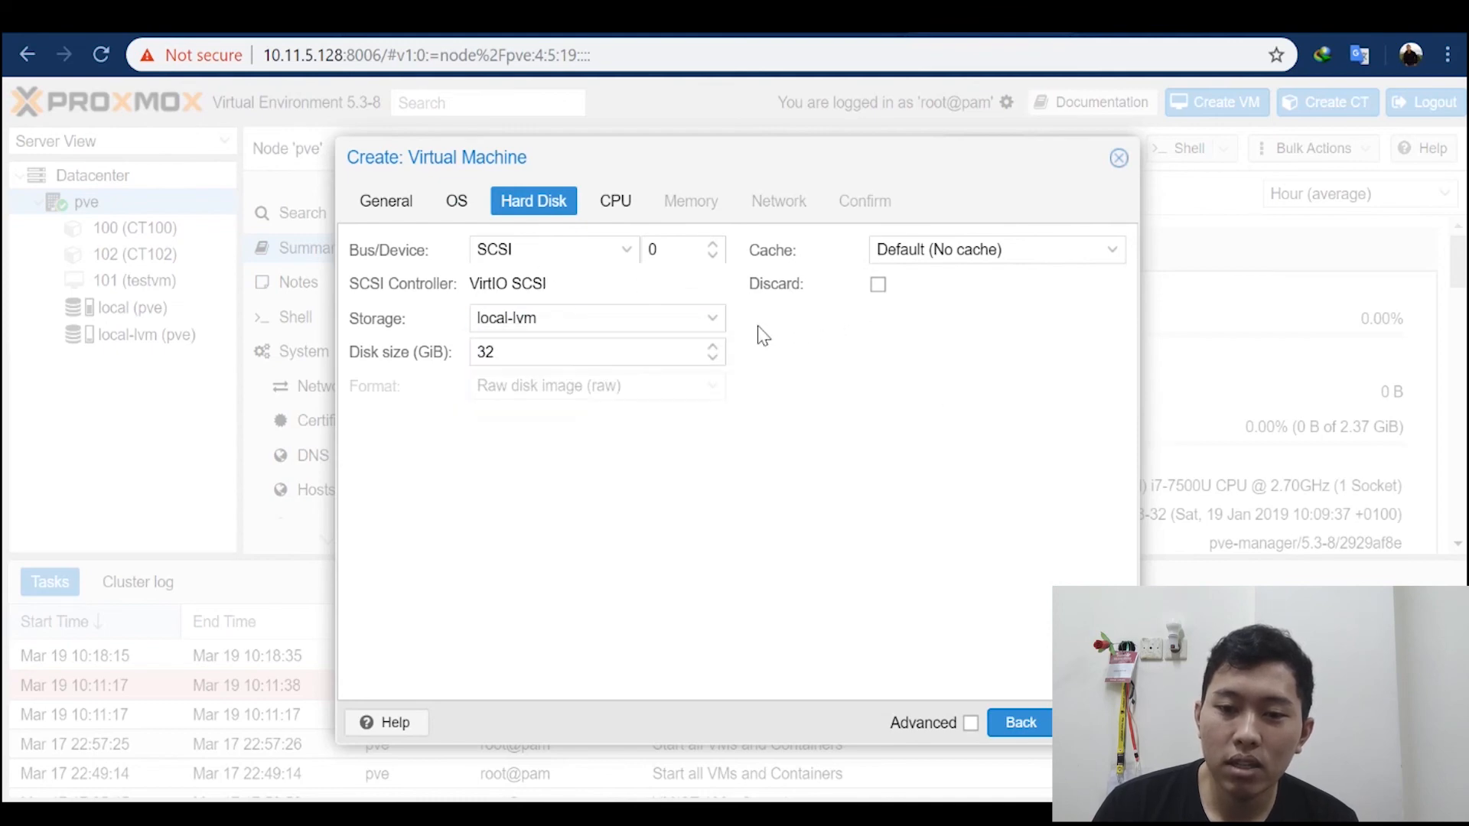
left_click(710, 327)
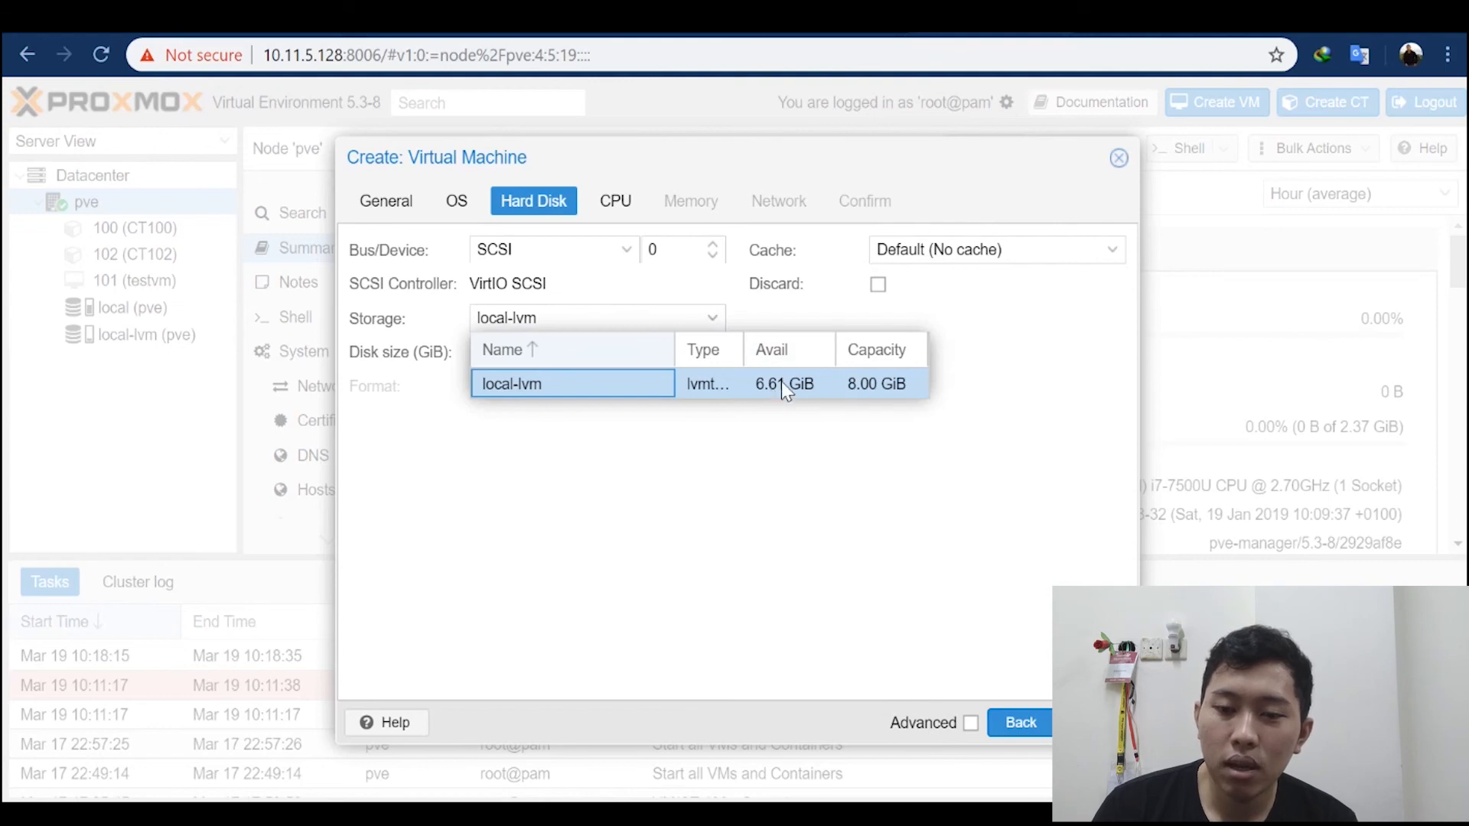
left_click(731, 430)
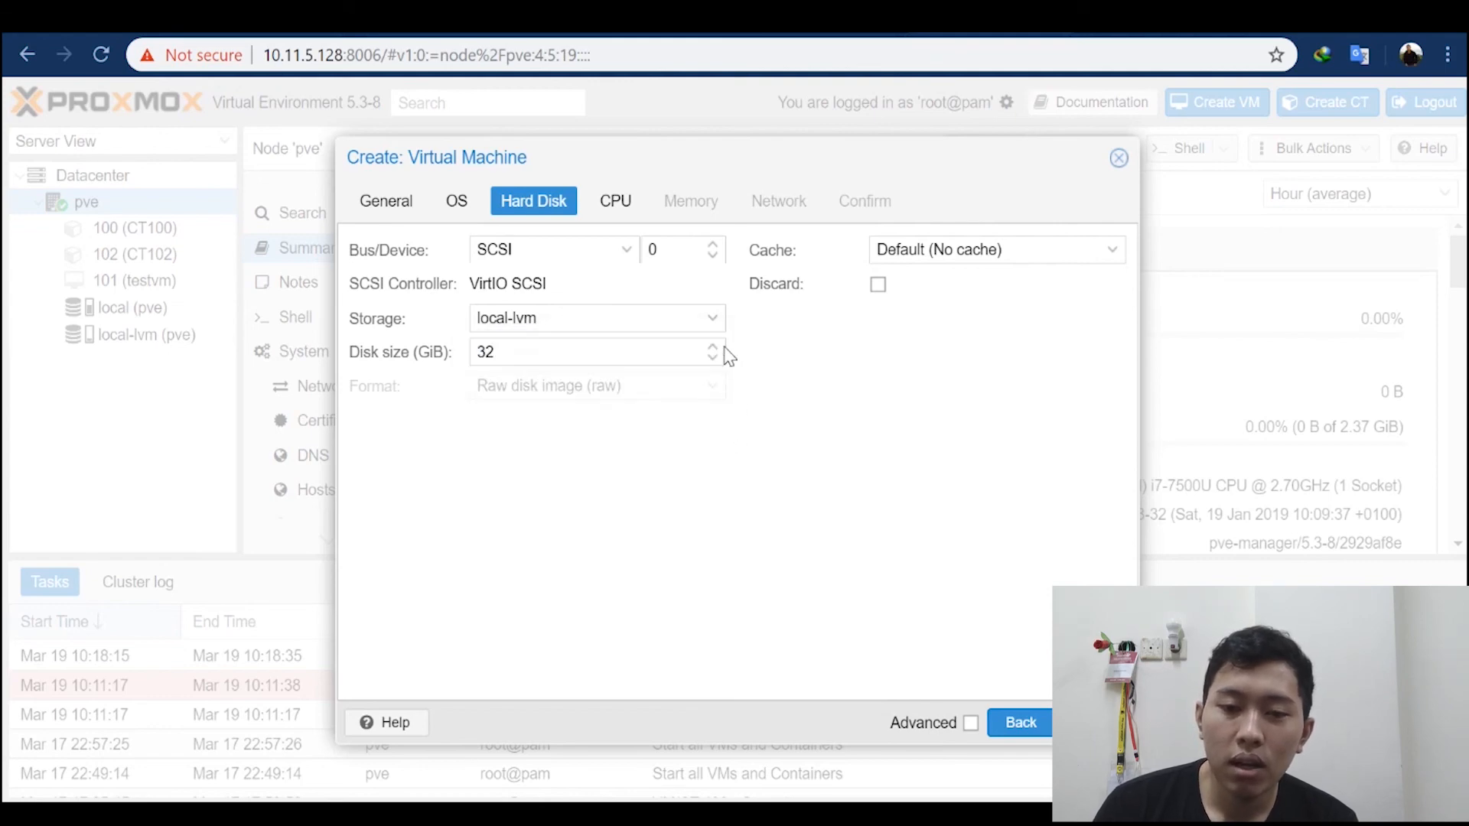
left_click(712, 359)
left_click(709, 363)
left_click(709, 363)
left_click(709, 364)
left_click(709, 363)
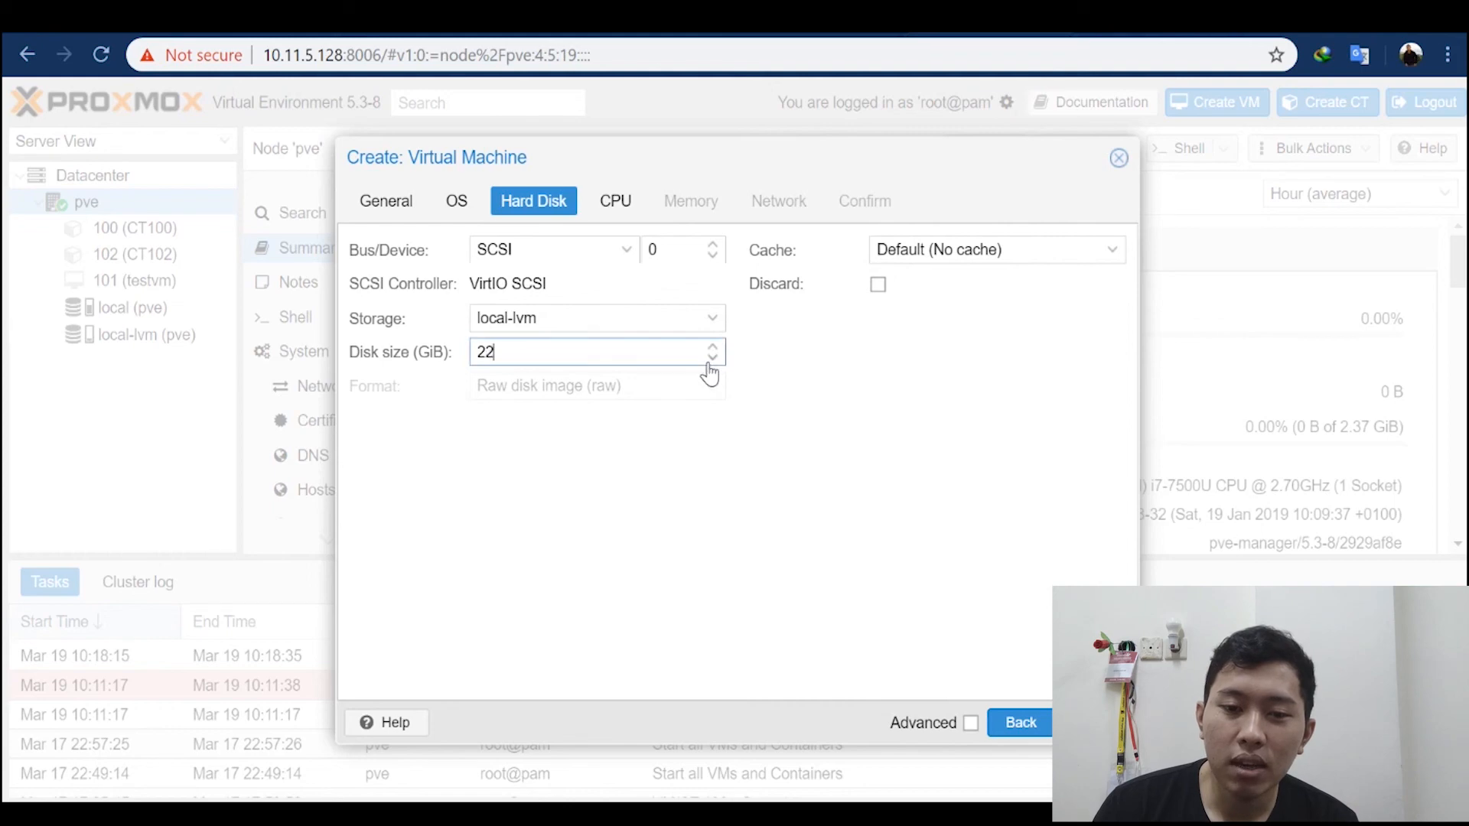
left_click(708, 363)
left_click(708, 364)
left_click_drag(563, 357, 360, 331)
type("4")
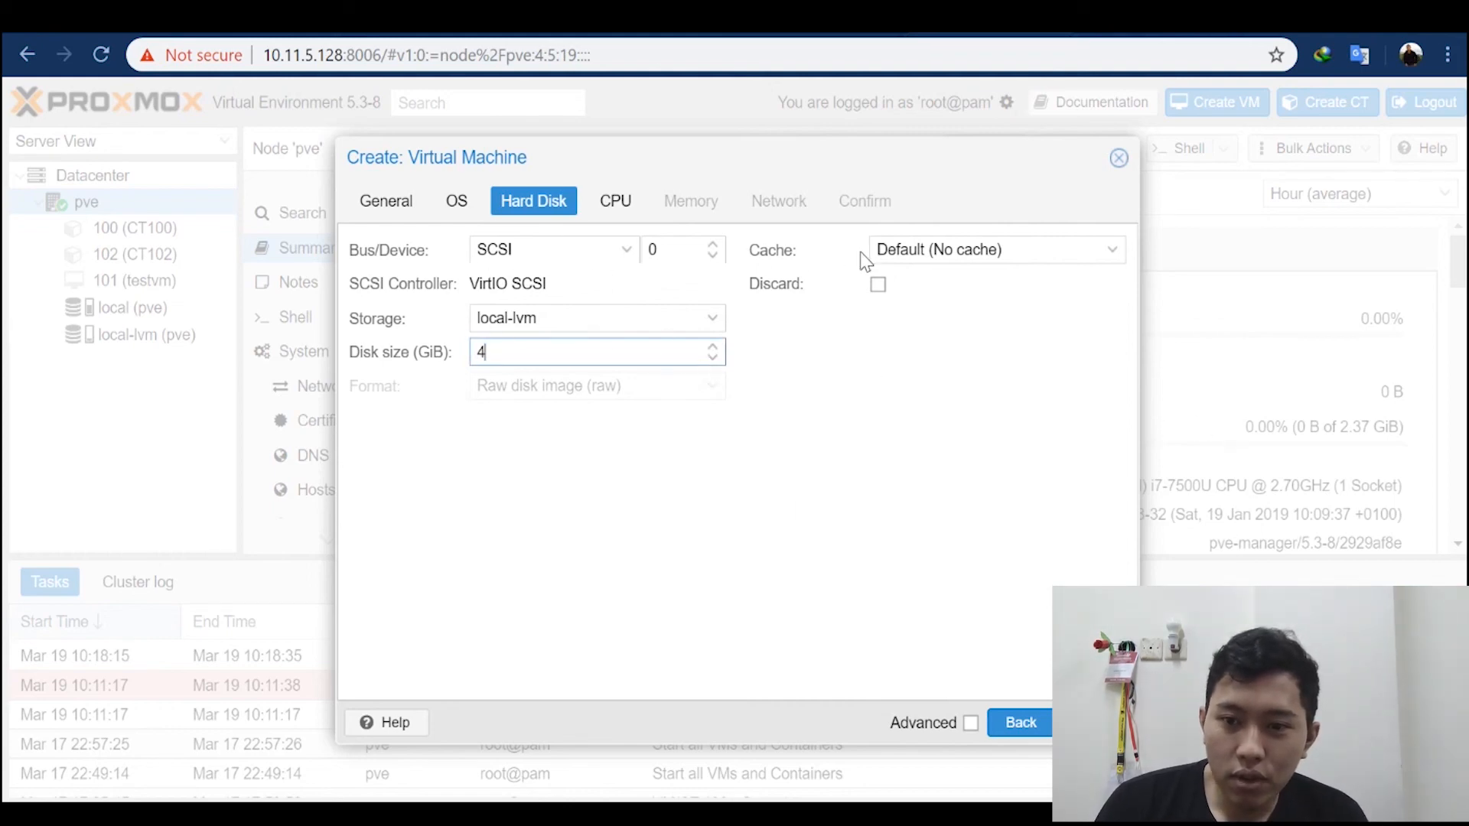
left_click(1075, 722)
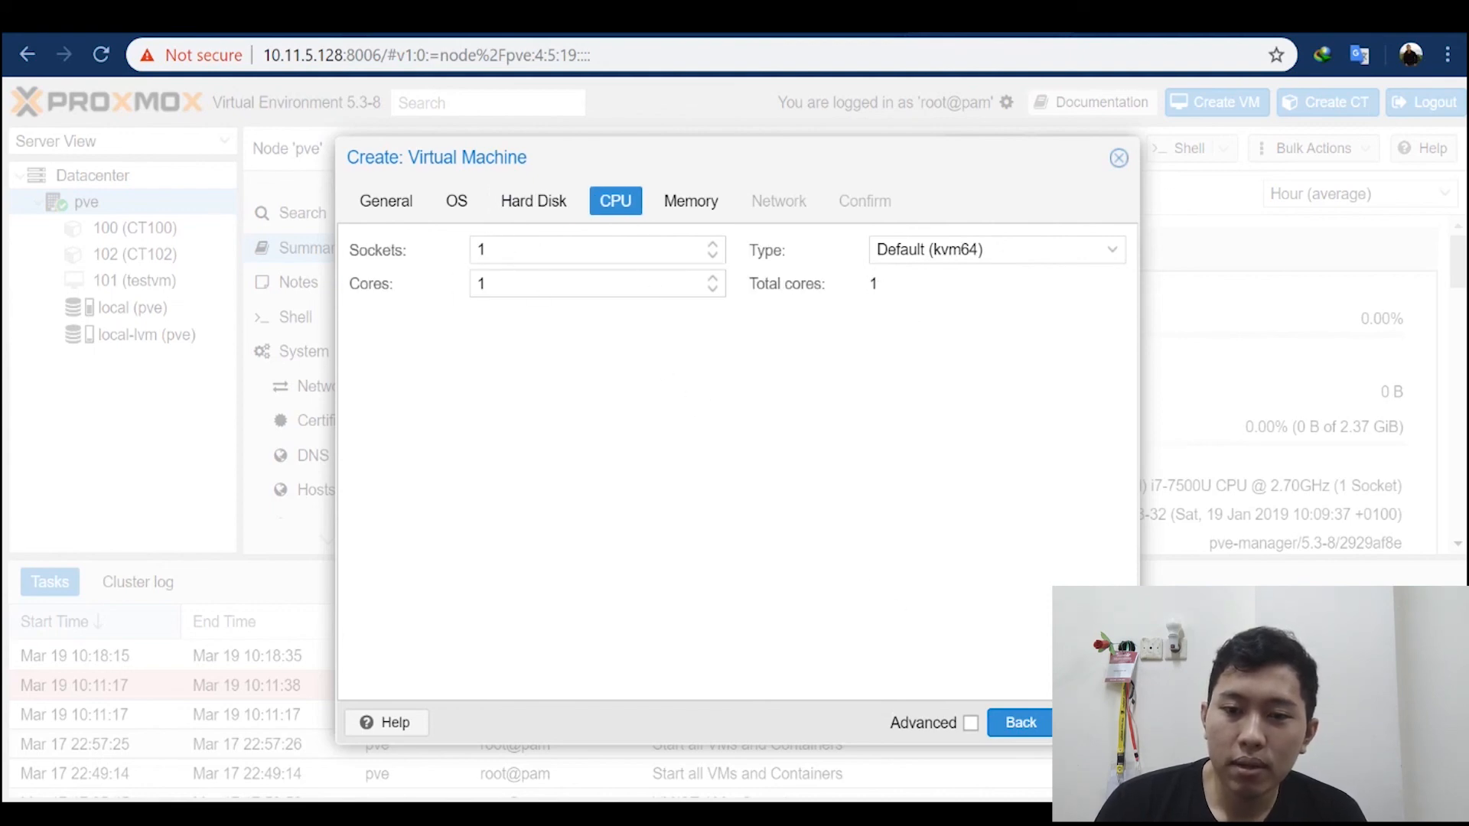
Step: Accept 1 socket, 1 core and 512 MiB memory for the VM and proceed to the network settings
left_click(1075, 722)
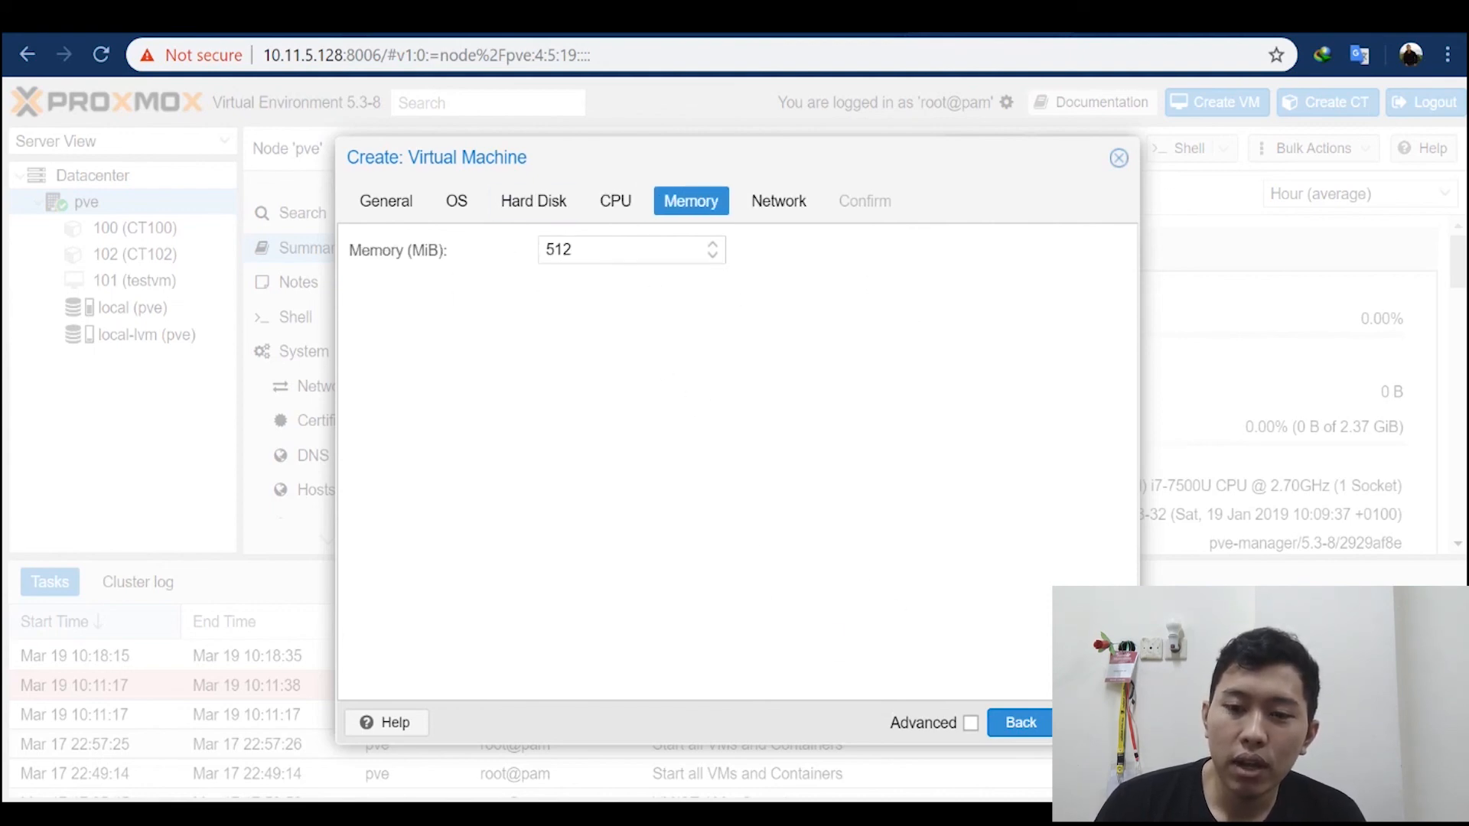
left_click(1075, 722)
left_click(673, 211)
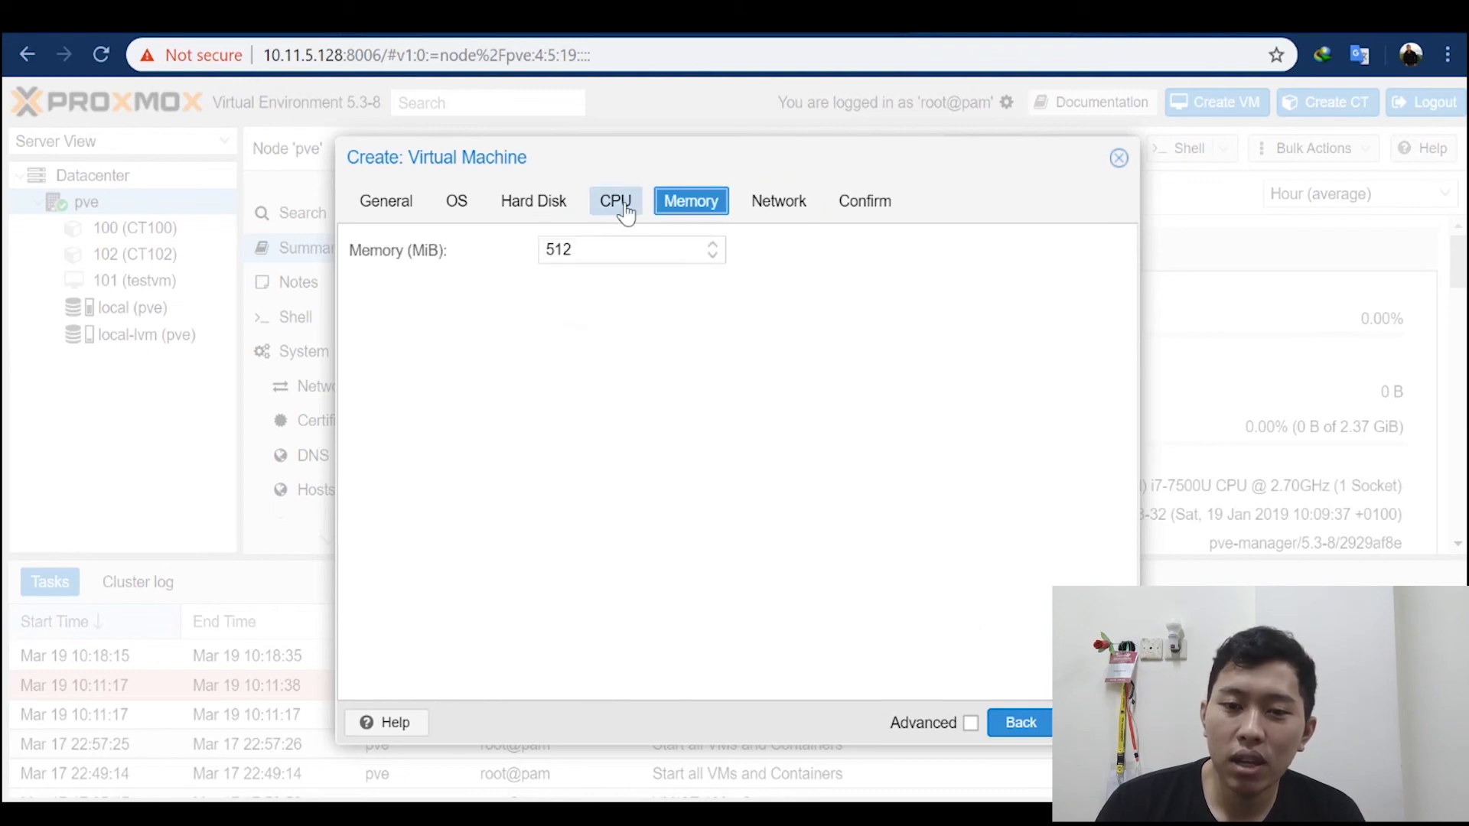
left_click(626, 211)
left_click(768, 205)
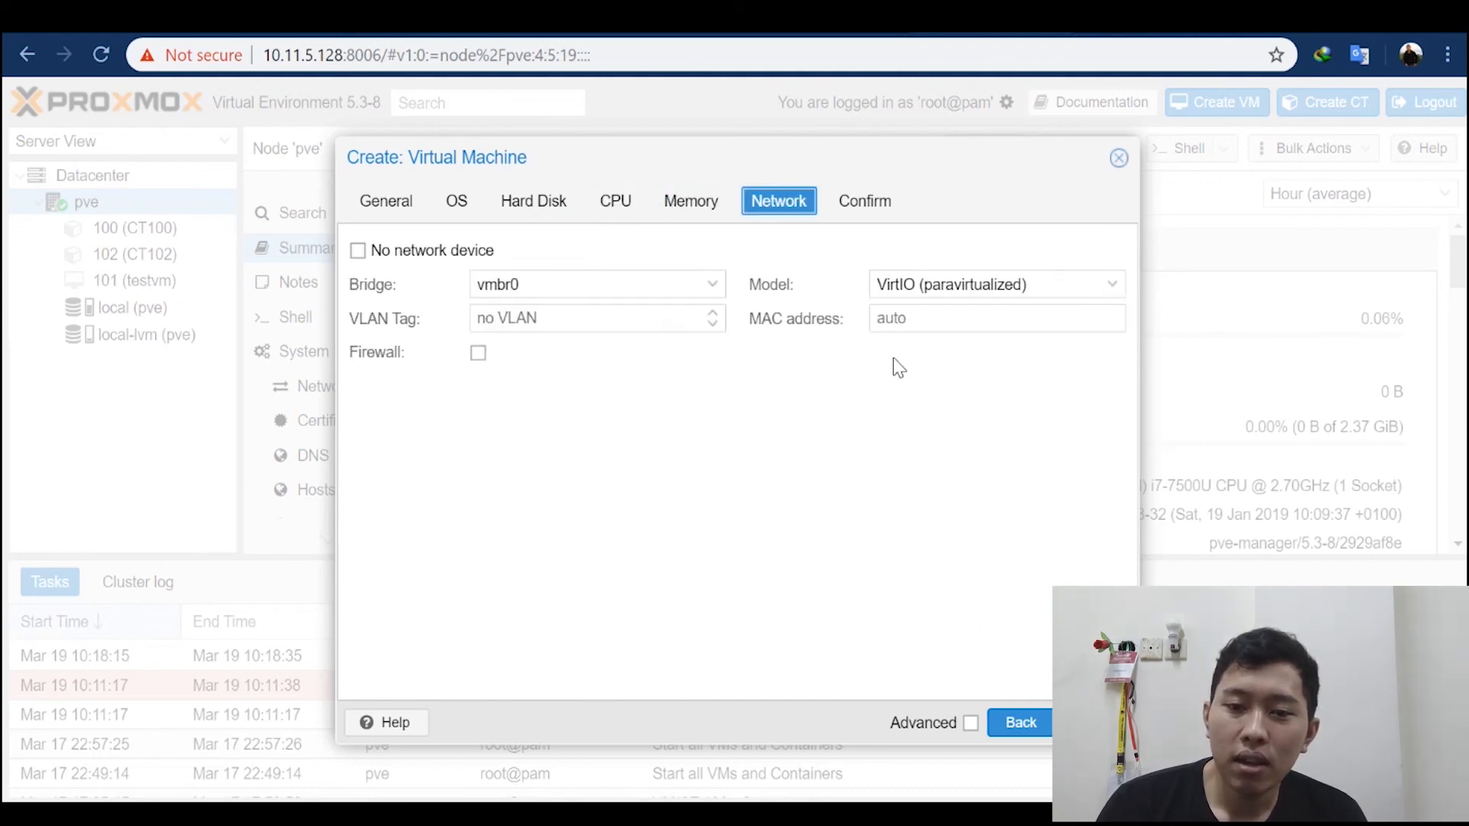
Step: Review the VM's network card models and set the model to Intel E1000
left_click(922, 291)
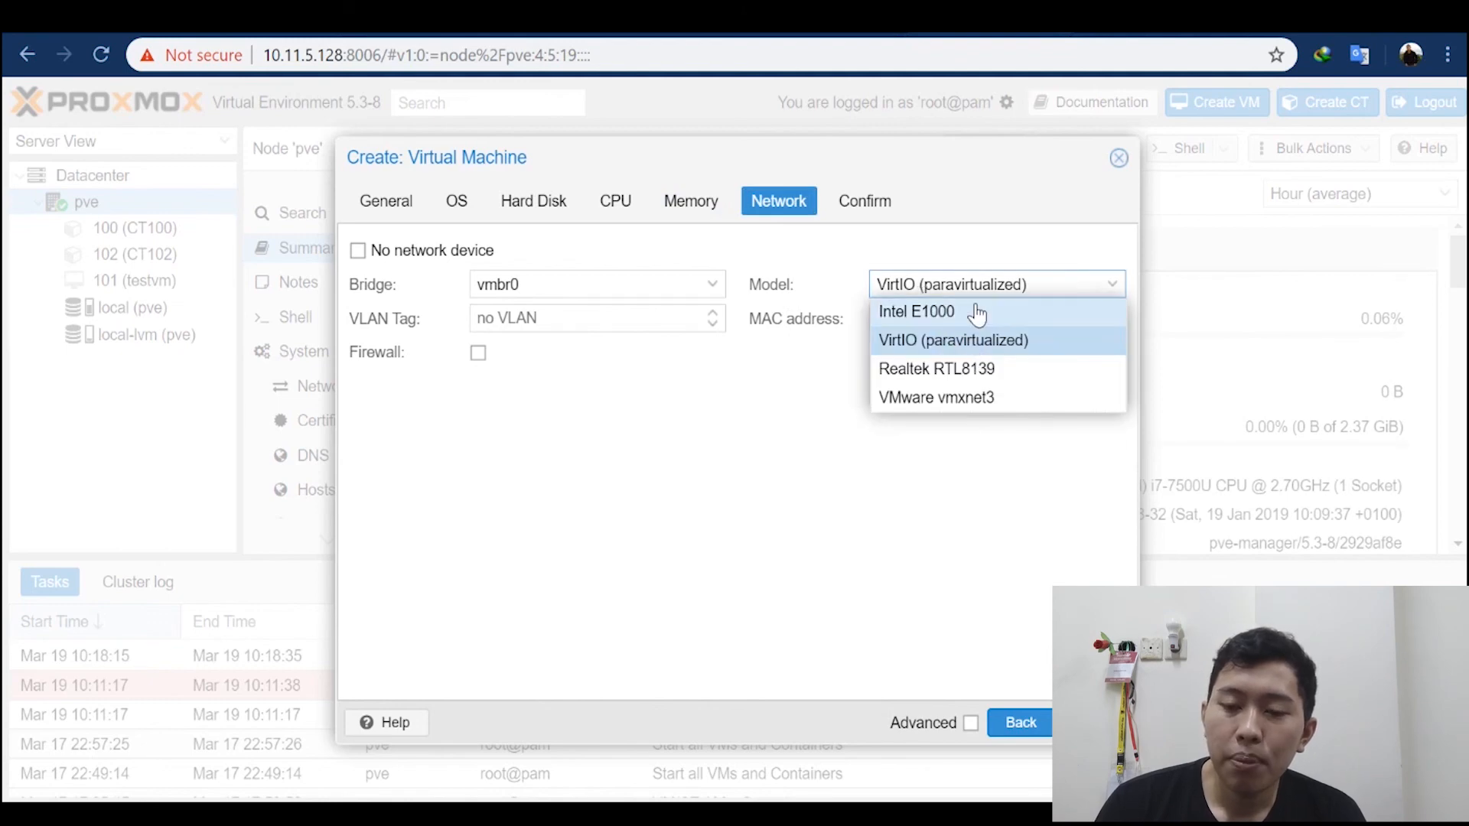
left_click(941, 346)
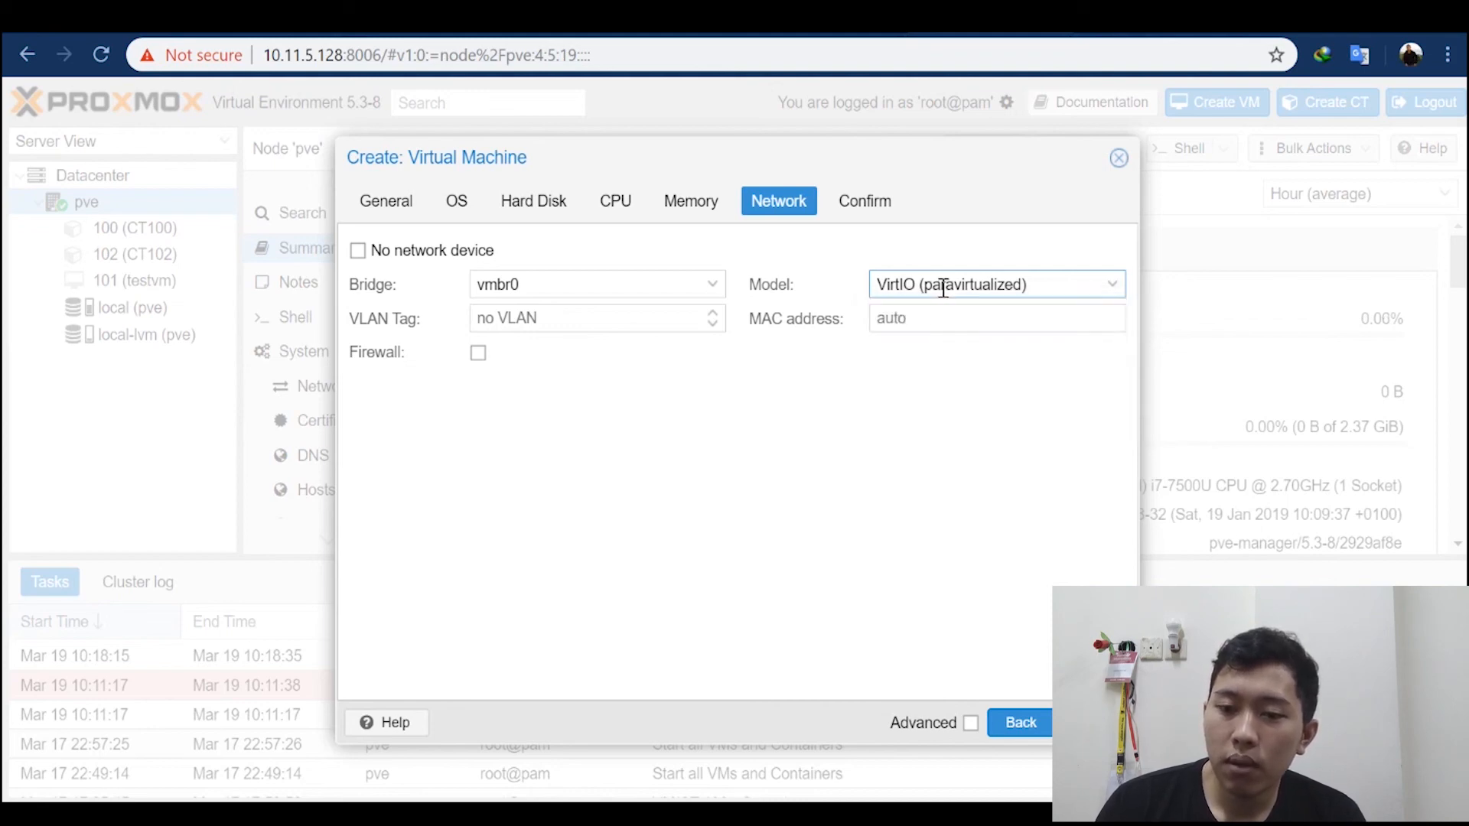
left_click(944, 285)
left_click(932, 320)
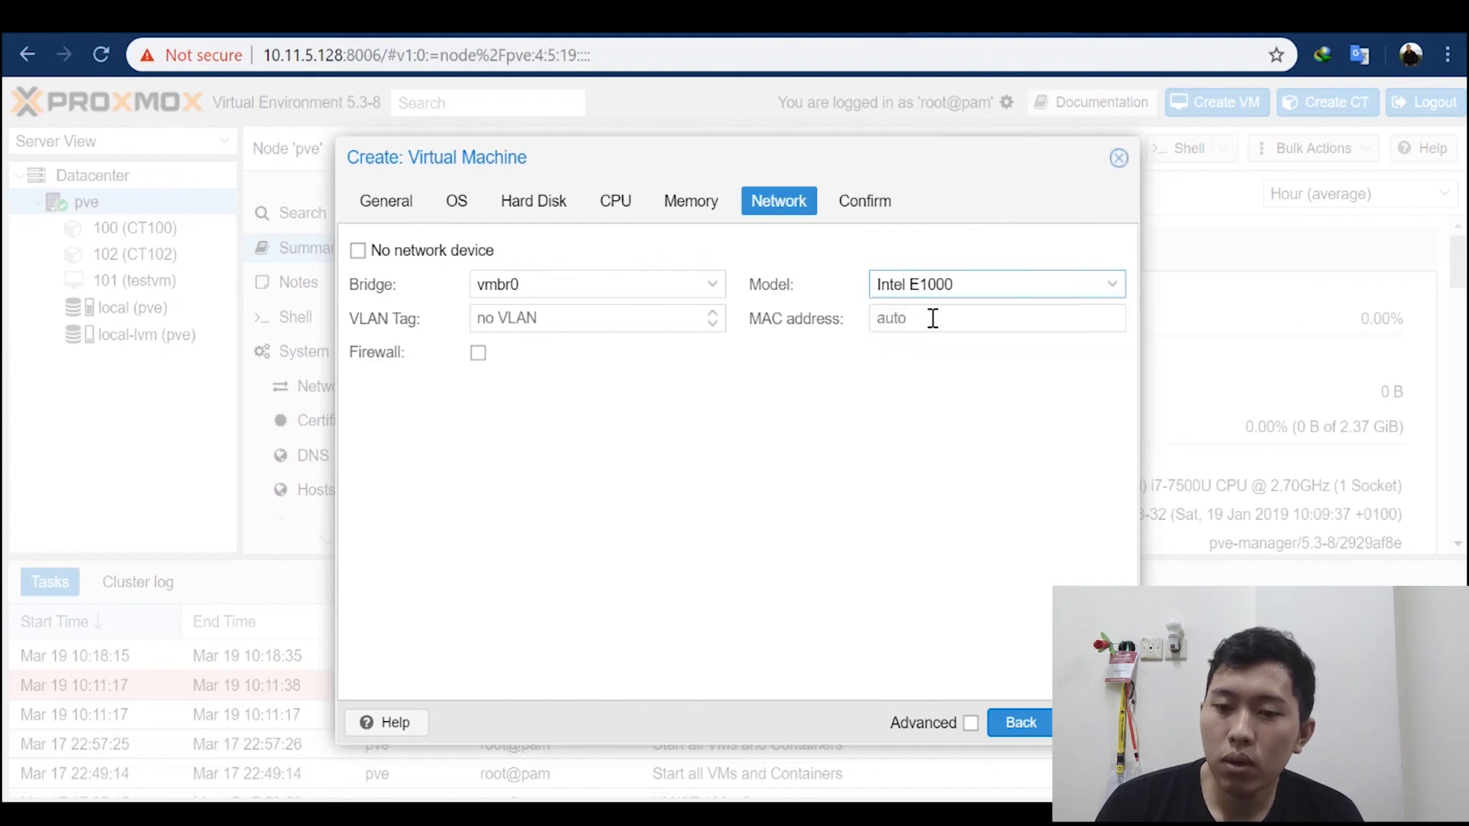
Step: Set the network model to VirtIO (paravirtualized) on bridge vmbr0 and create the VM without starting it
left_click(1005, 285)
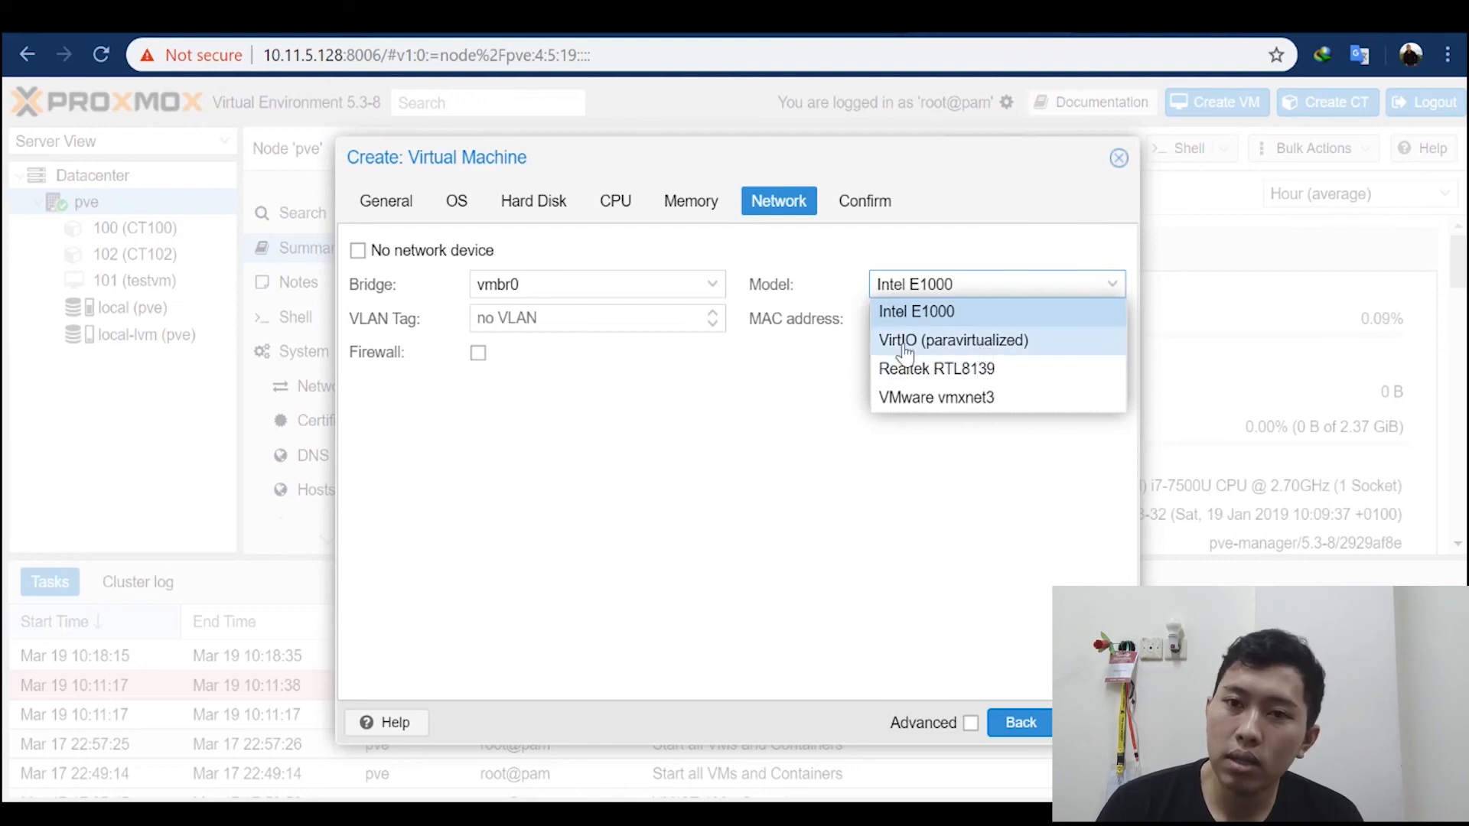
left_click(824, 359)
left_click(909, 284)
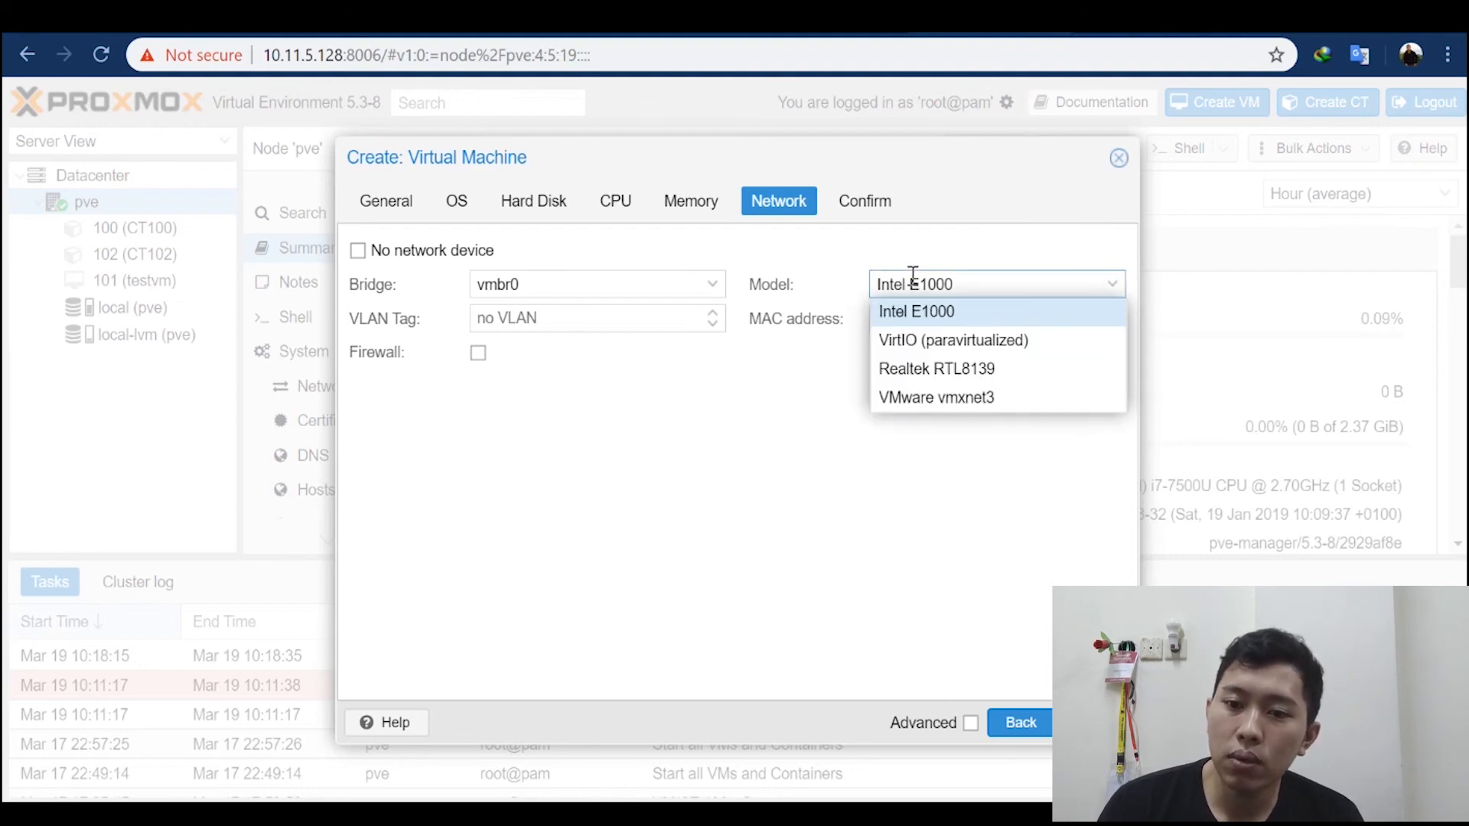
left_click(943, 340)
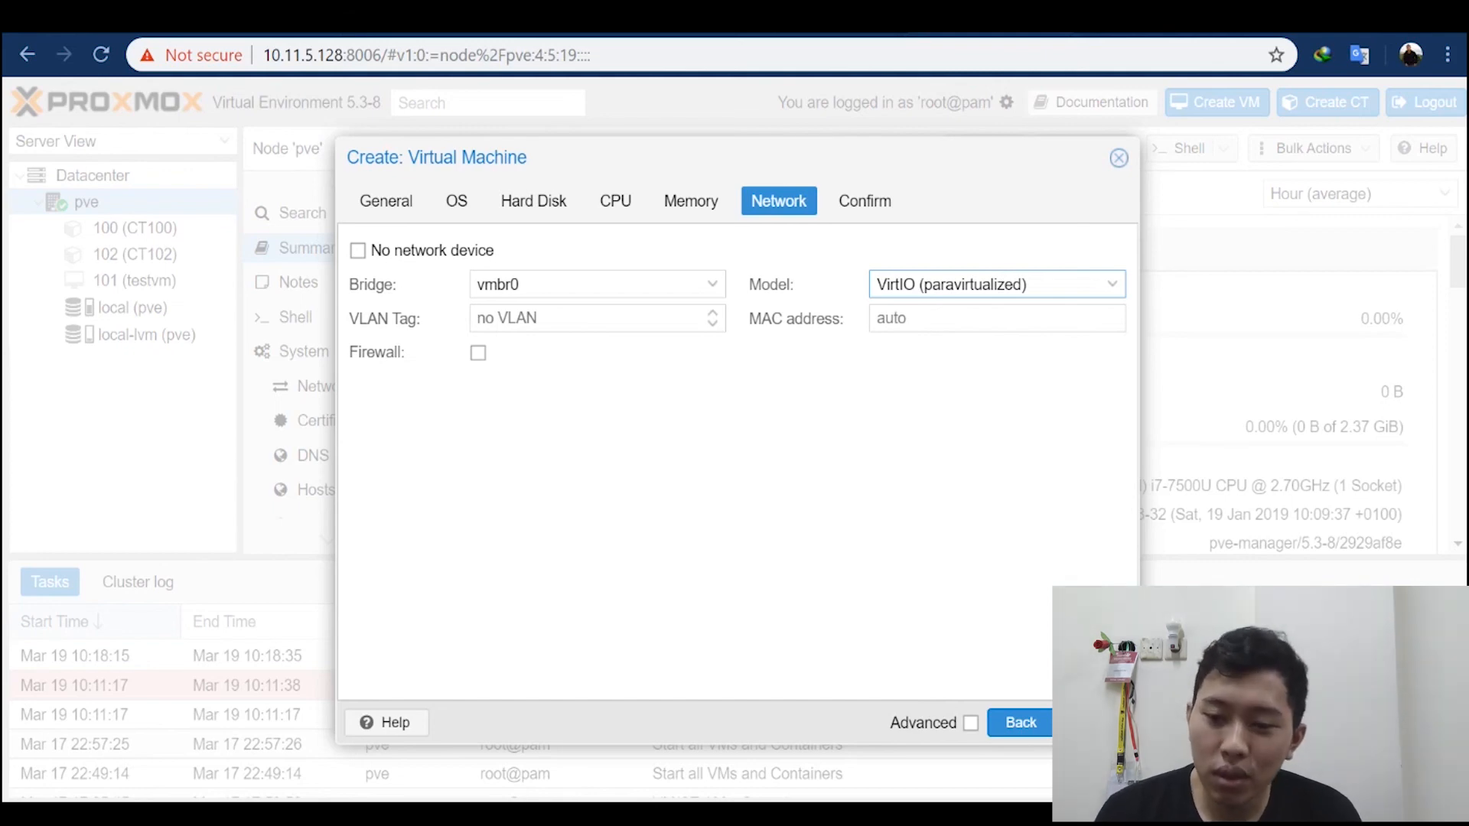
left_click(1094, 723)
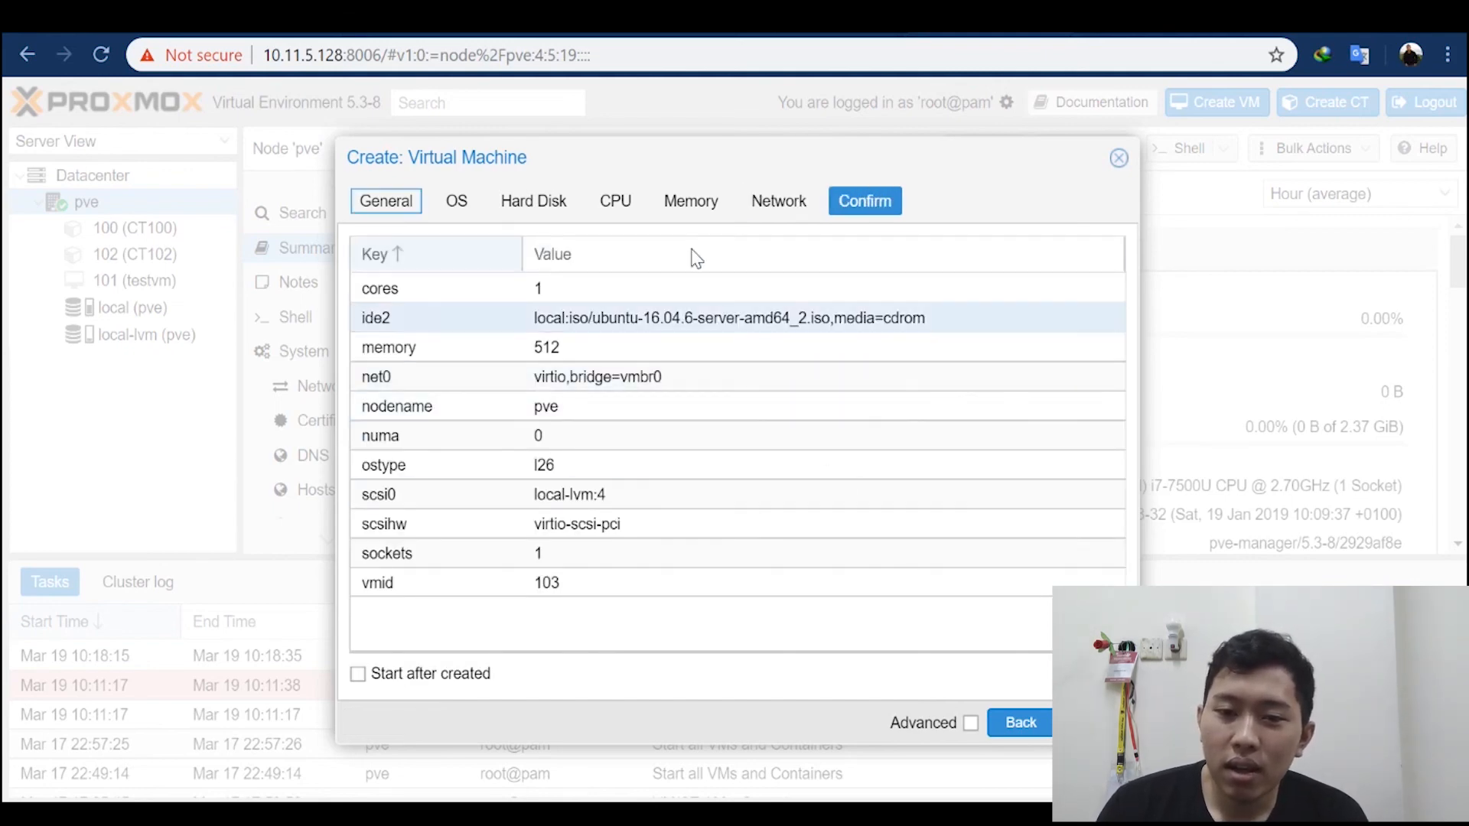
left_click(1094, 723)
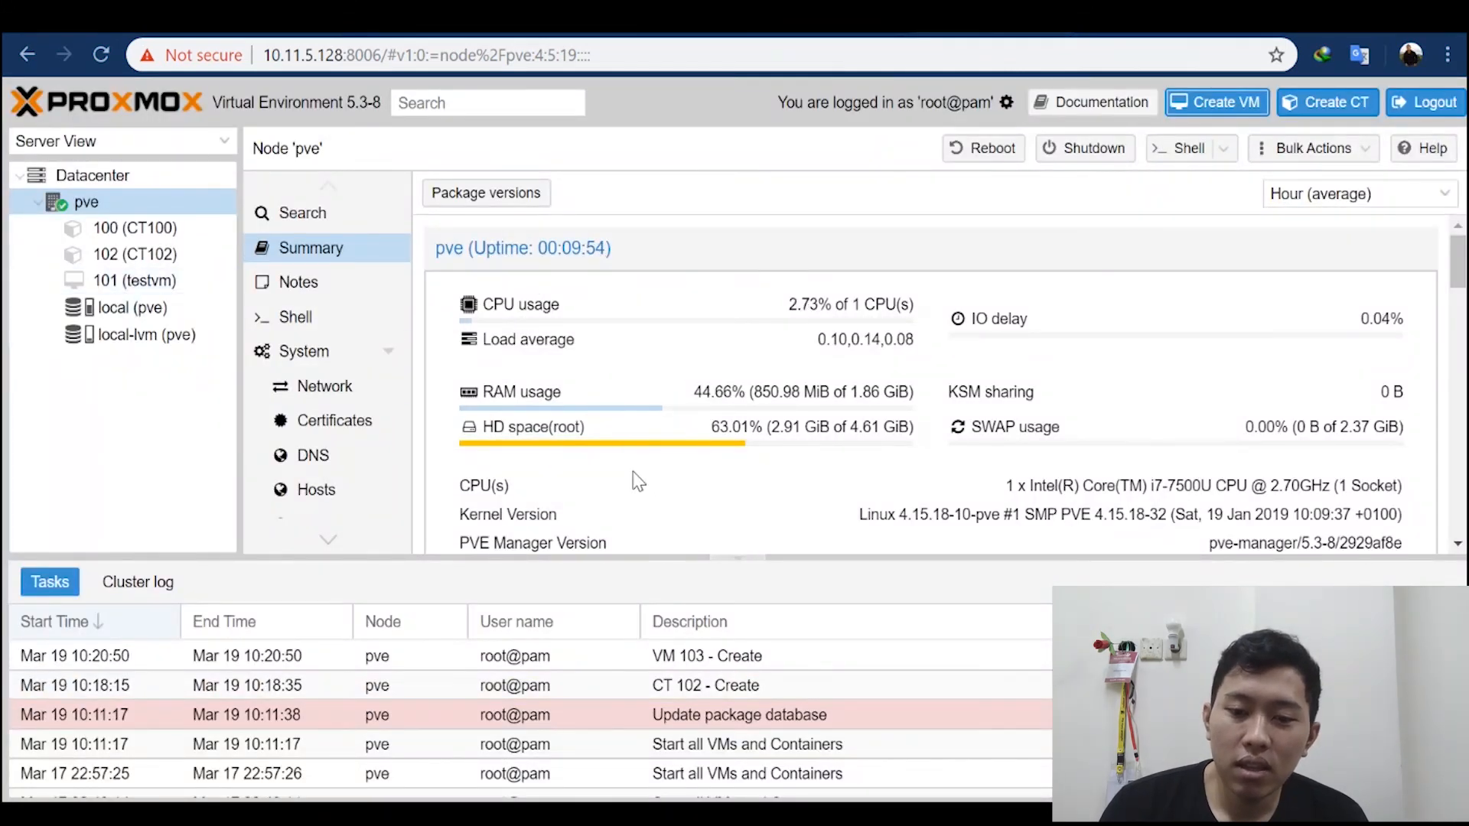
Step: View the summaries of virtual machine 103 and containers 102 and 100
left_click(119, 308)
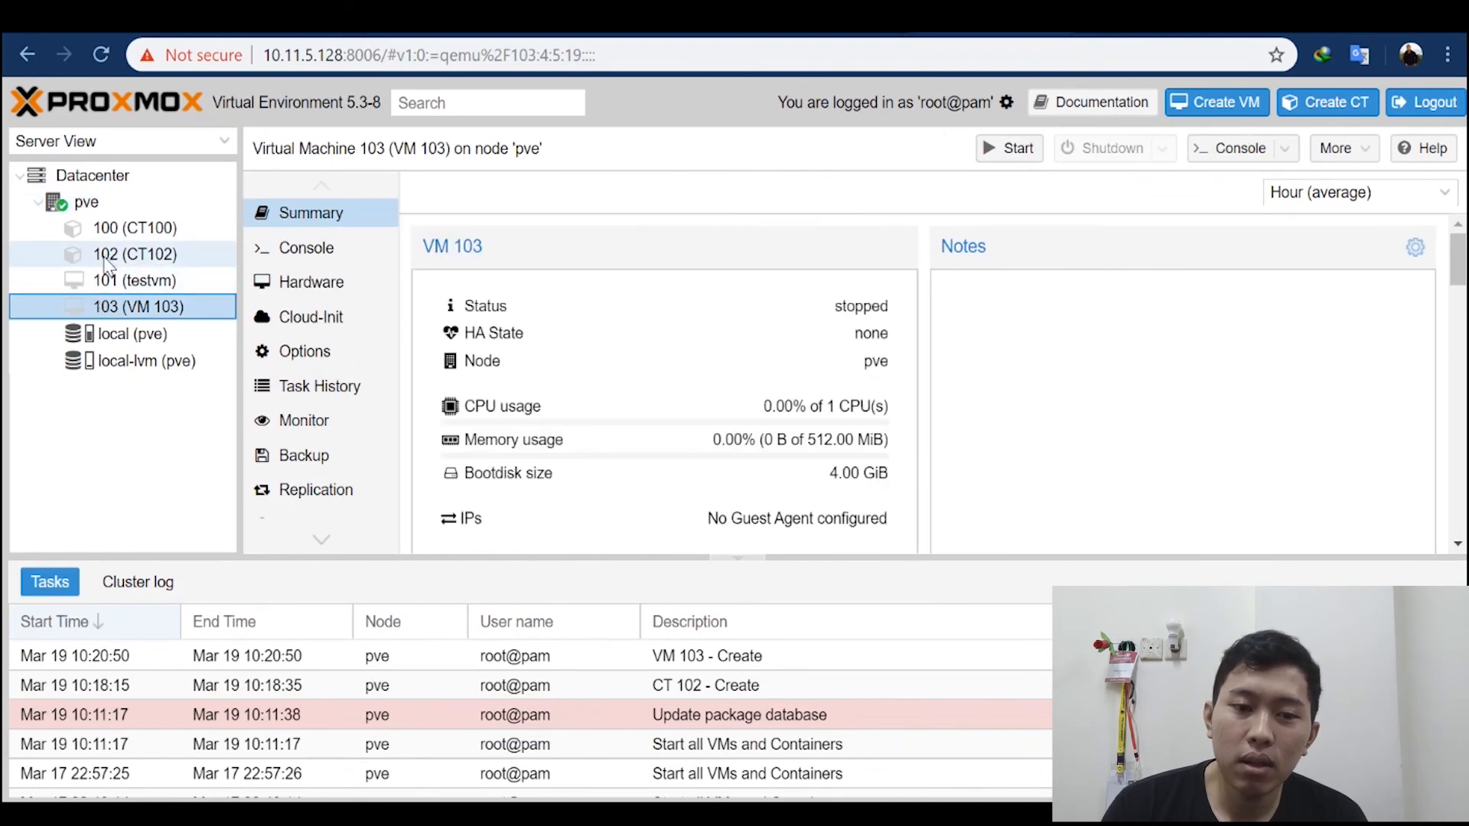
left_click(134, 253)
left_click(137, 229)
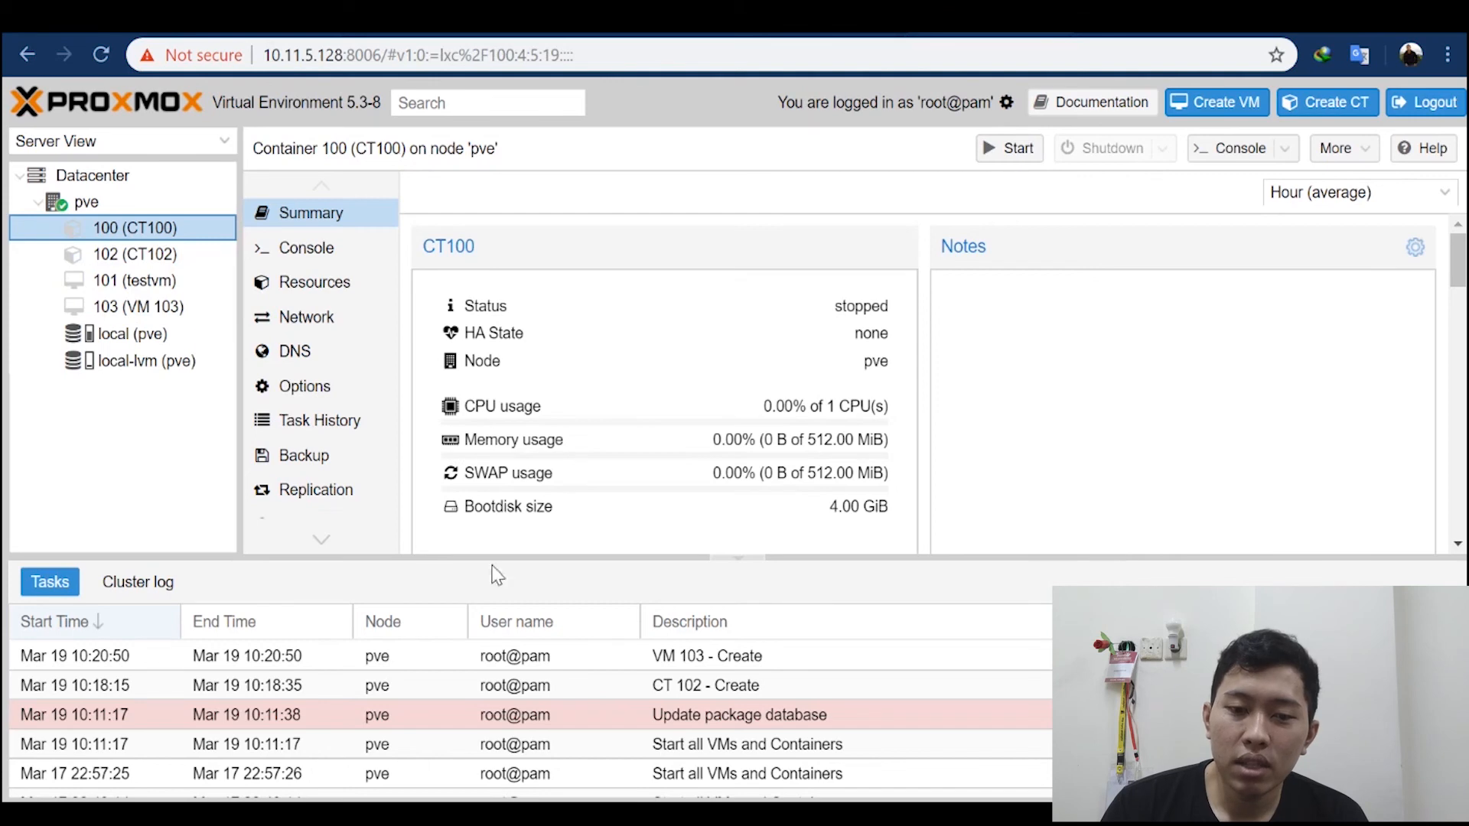
Step: Open a shell console on the pve node
left_click(87, 202)
left_click(1184, 148)
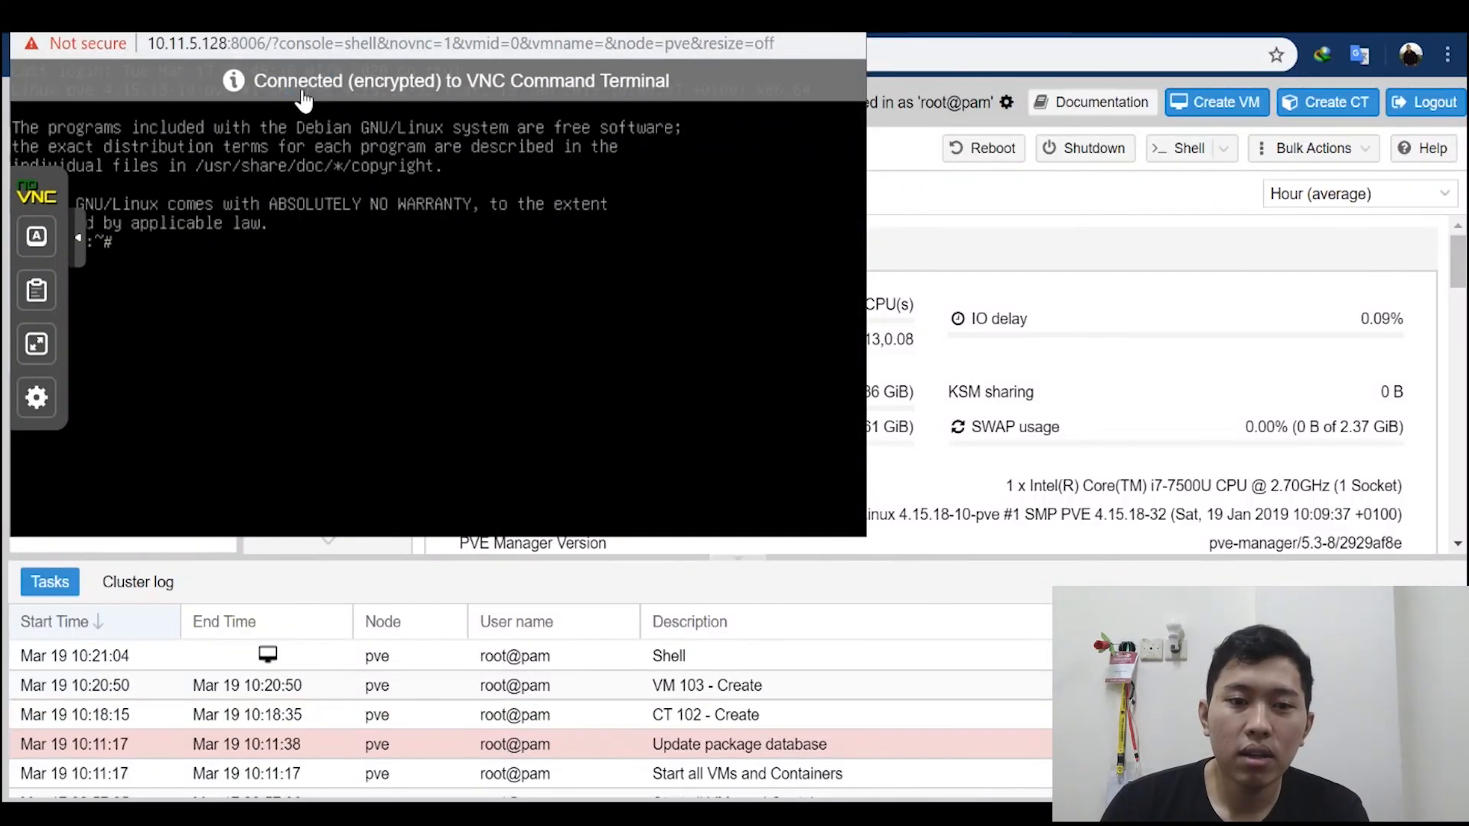
left_click_drag(408, 47, 500, 48)
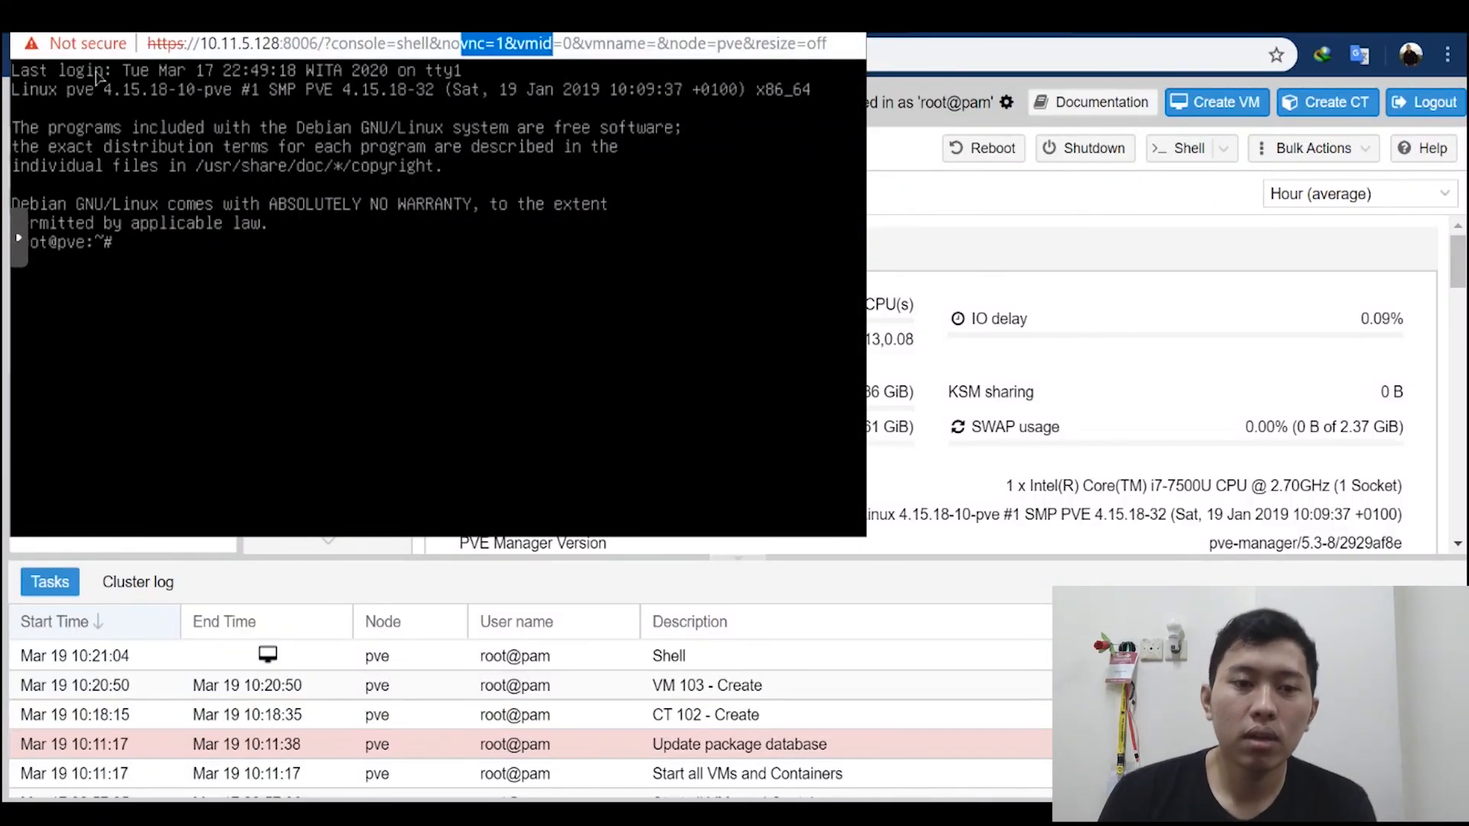
left_click_drag(59, 52, 275, 153)
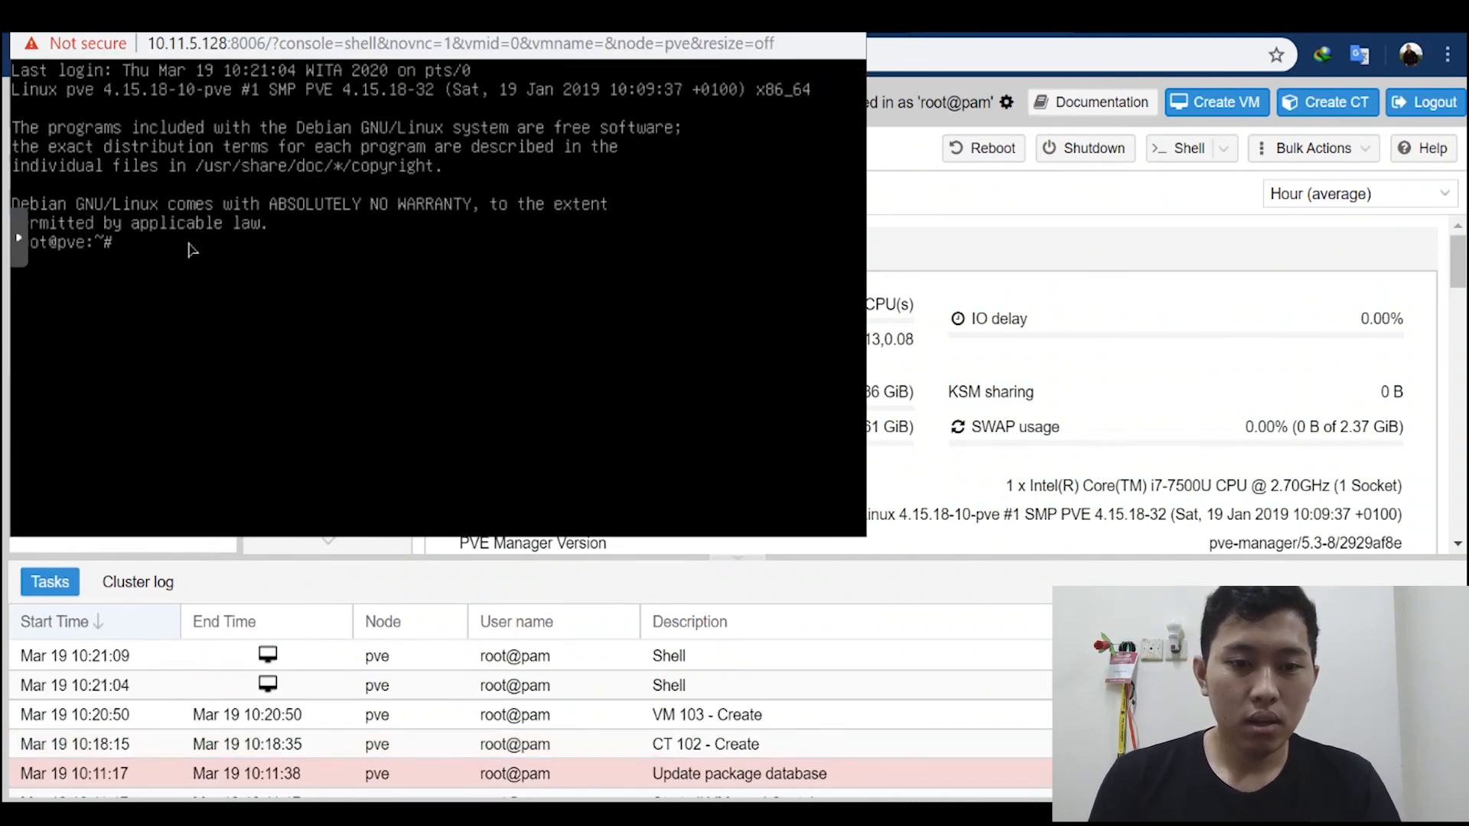
type("sa")
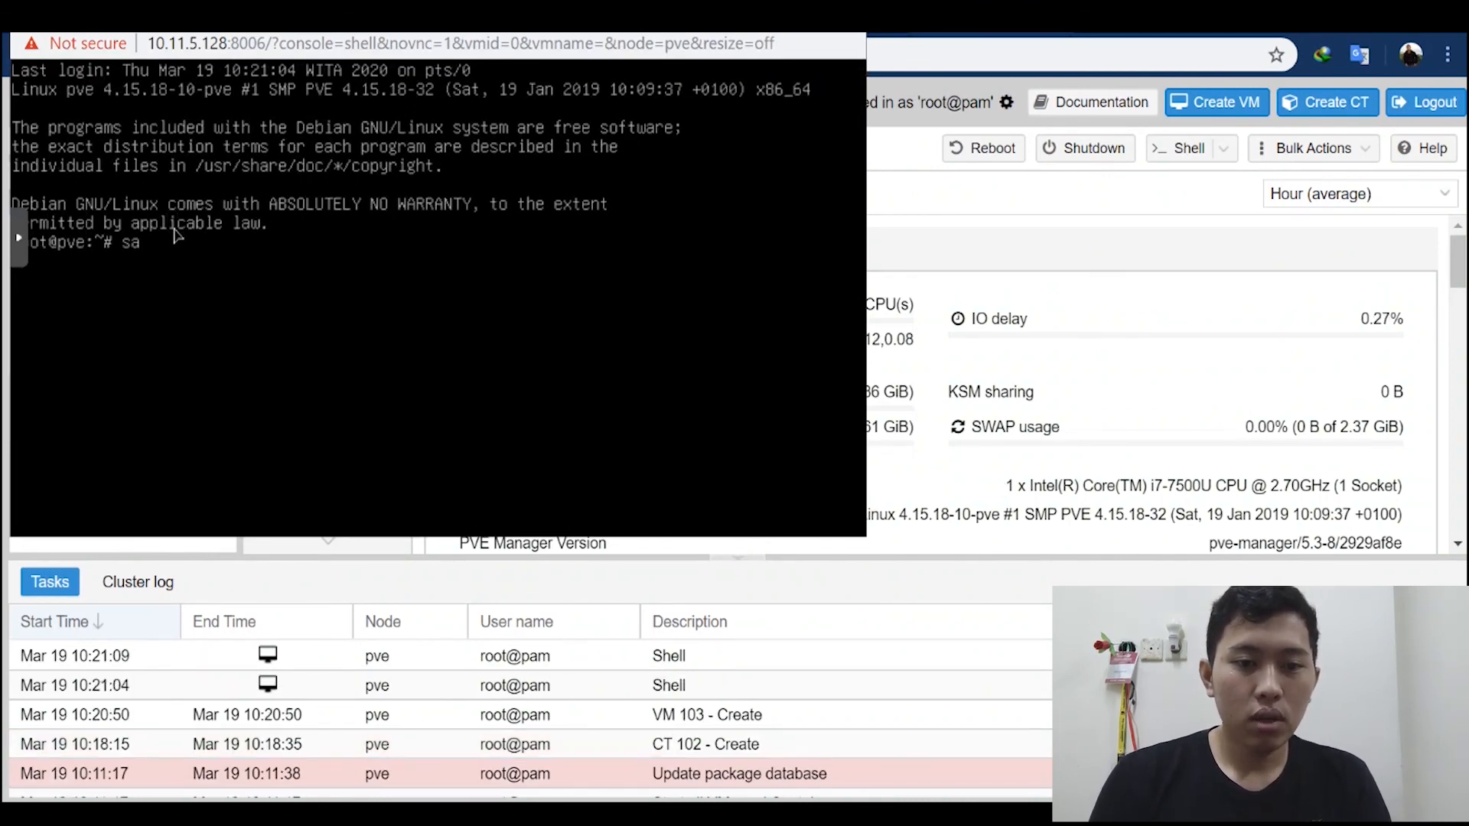
type("d")
key("BackSpace")
key("BackSpace")
key("BackSpace")
type("pc")
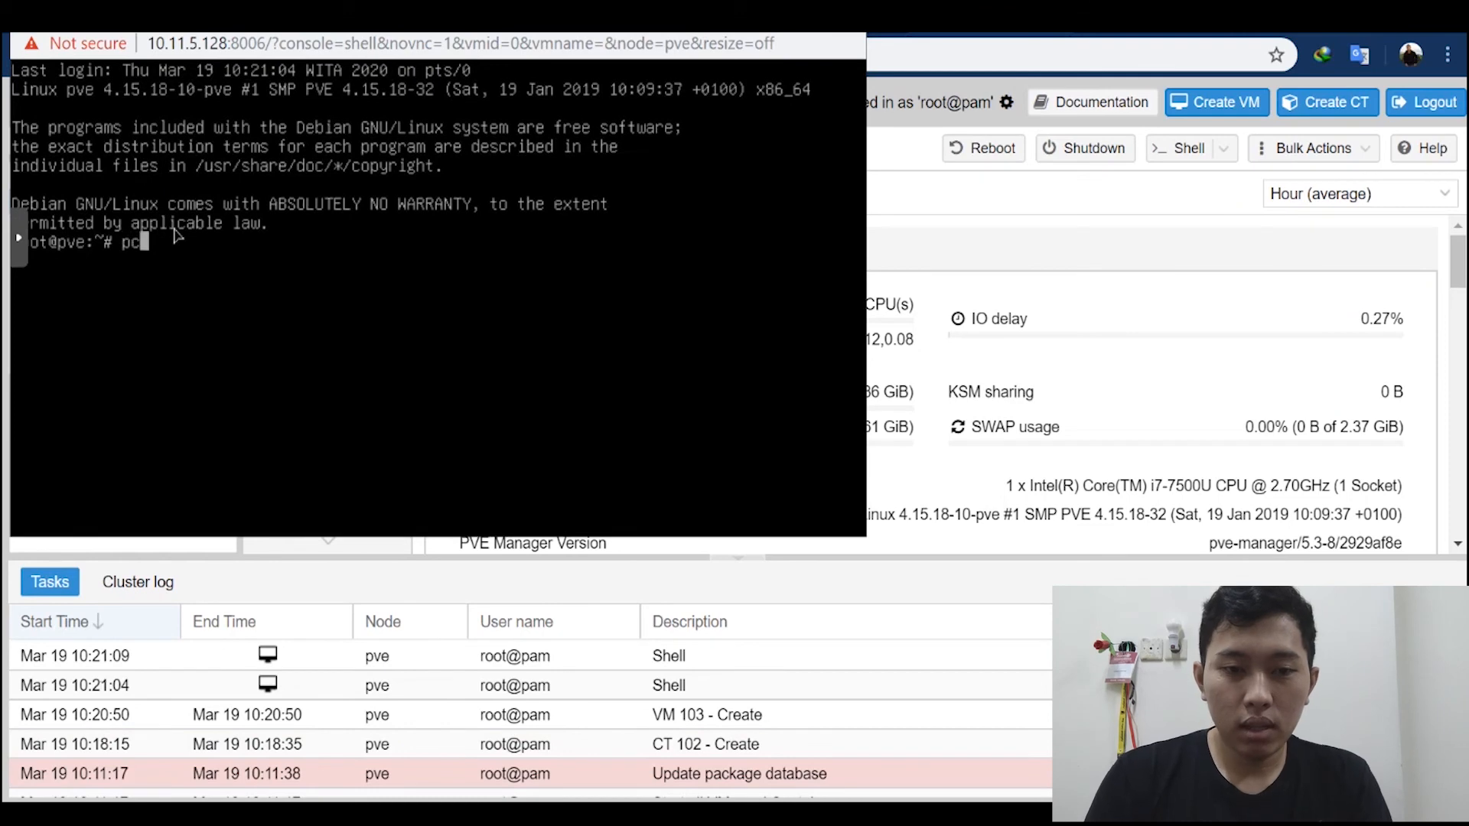
type("t list")
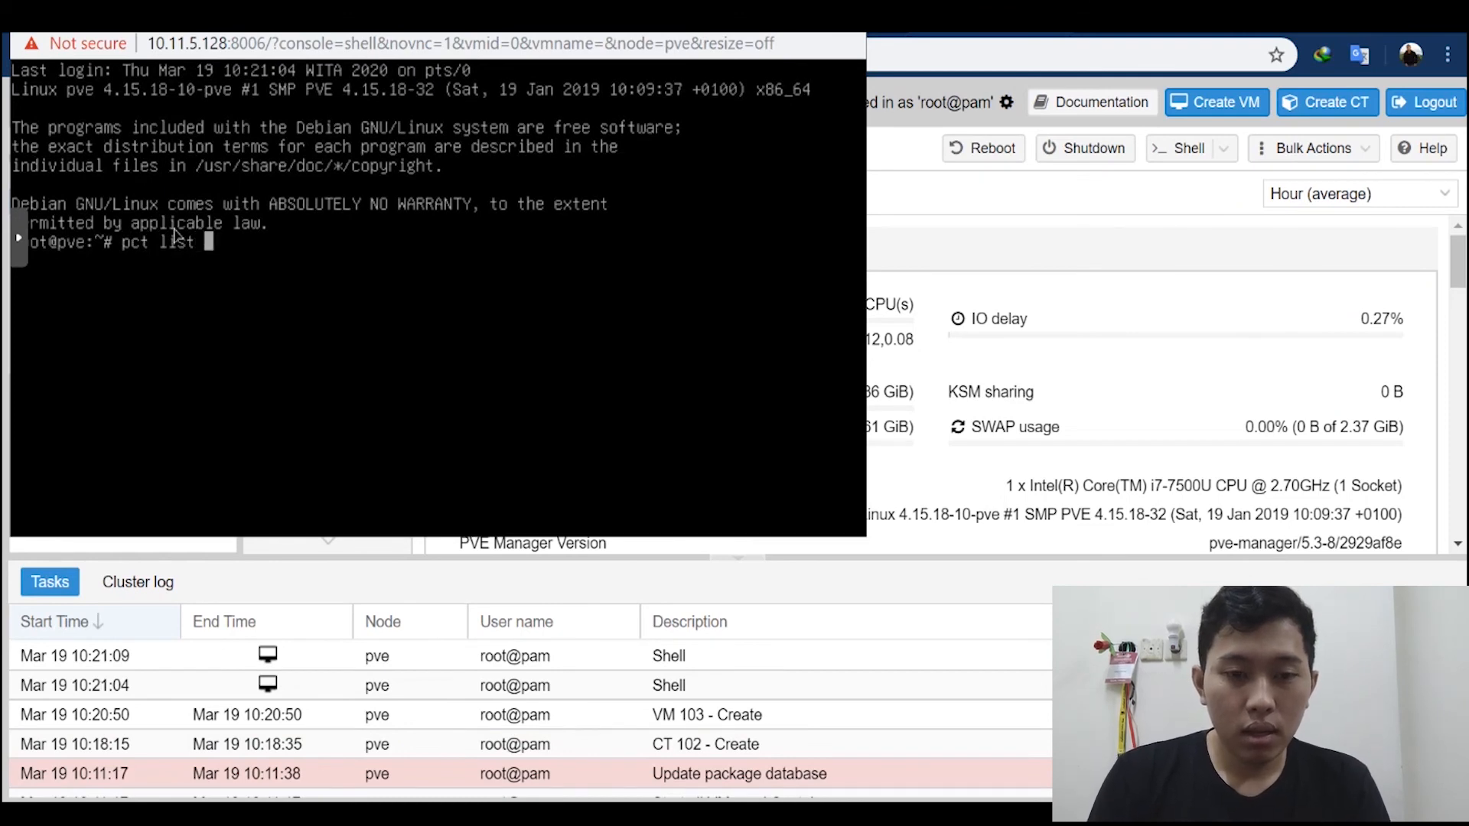
key("BackSpace")
key("BackSpace")
key("BackSpace")
key("BackSpace")
key("BackSpace")
key("BackSpace")
key("BackSpace")
key("BackSpace")
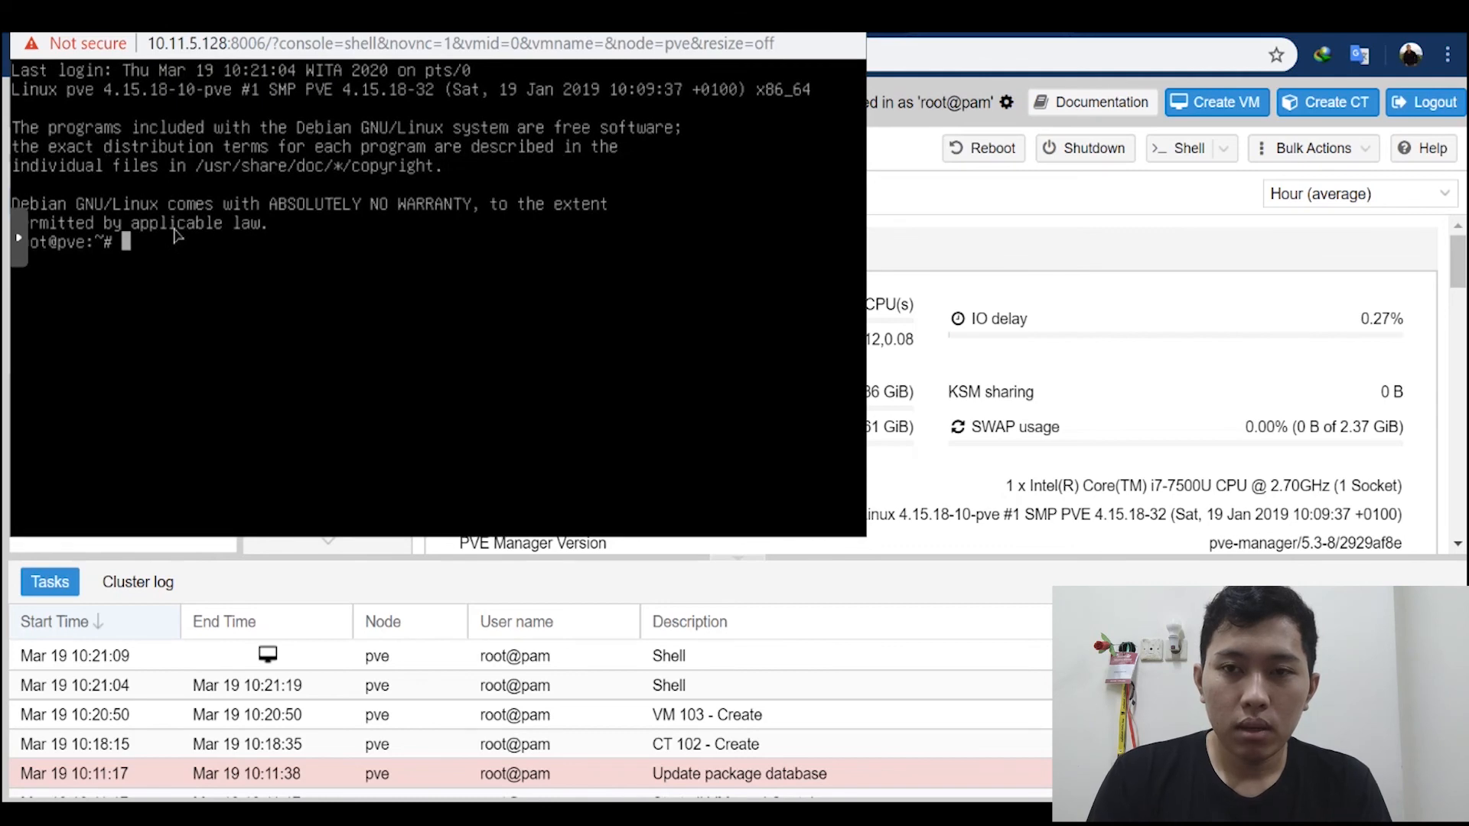
type("pc")
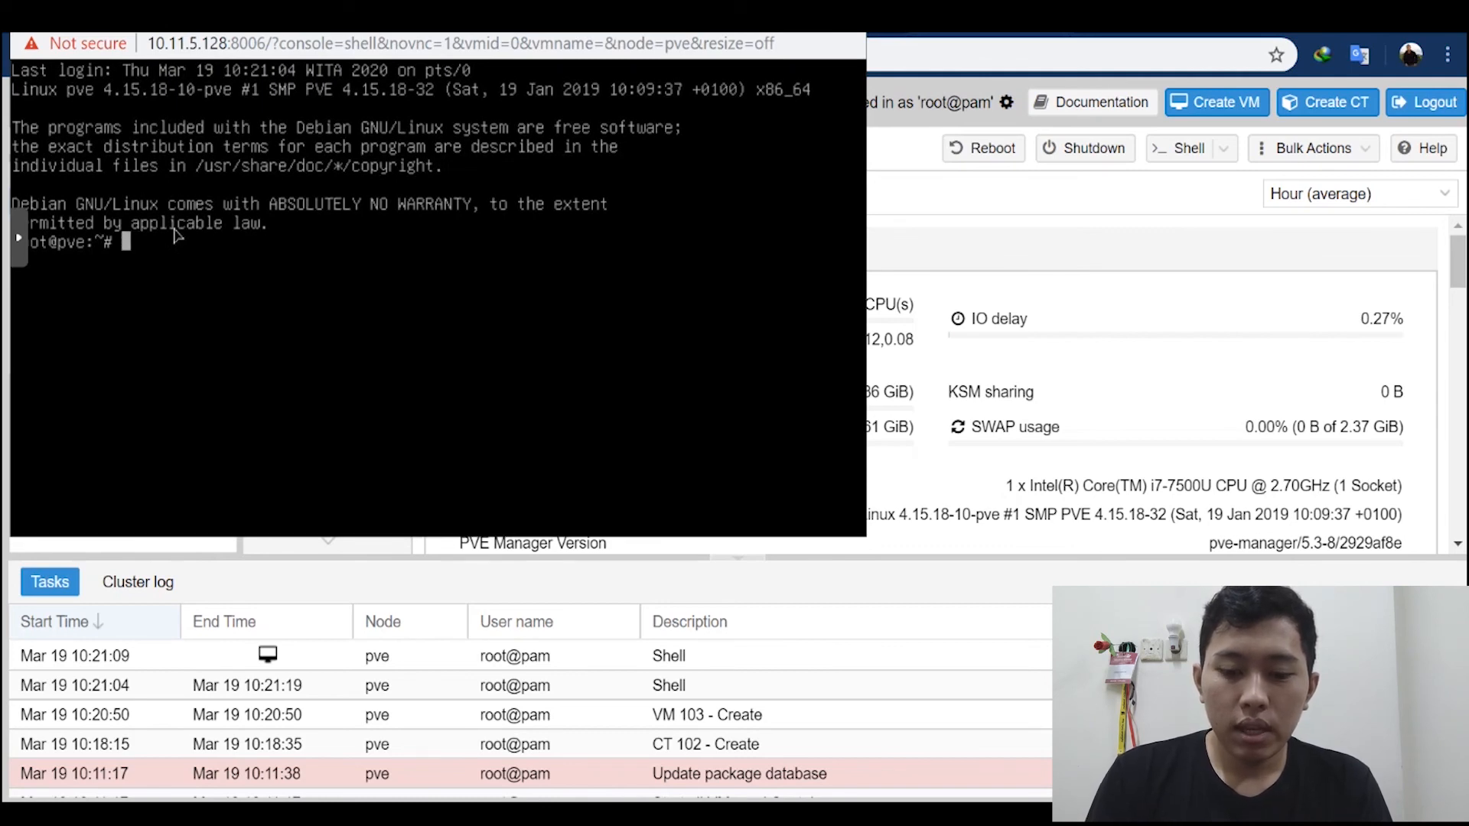
type("t")
key("BackSpace")
key("BackSpace")
key("BackSpace")
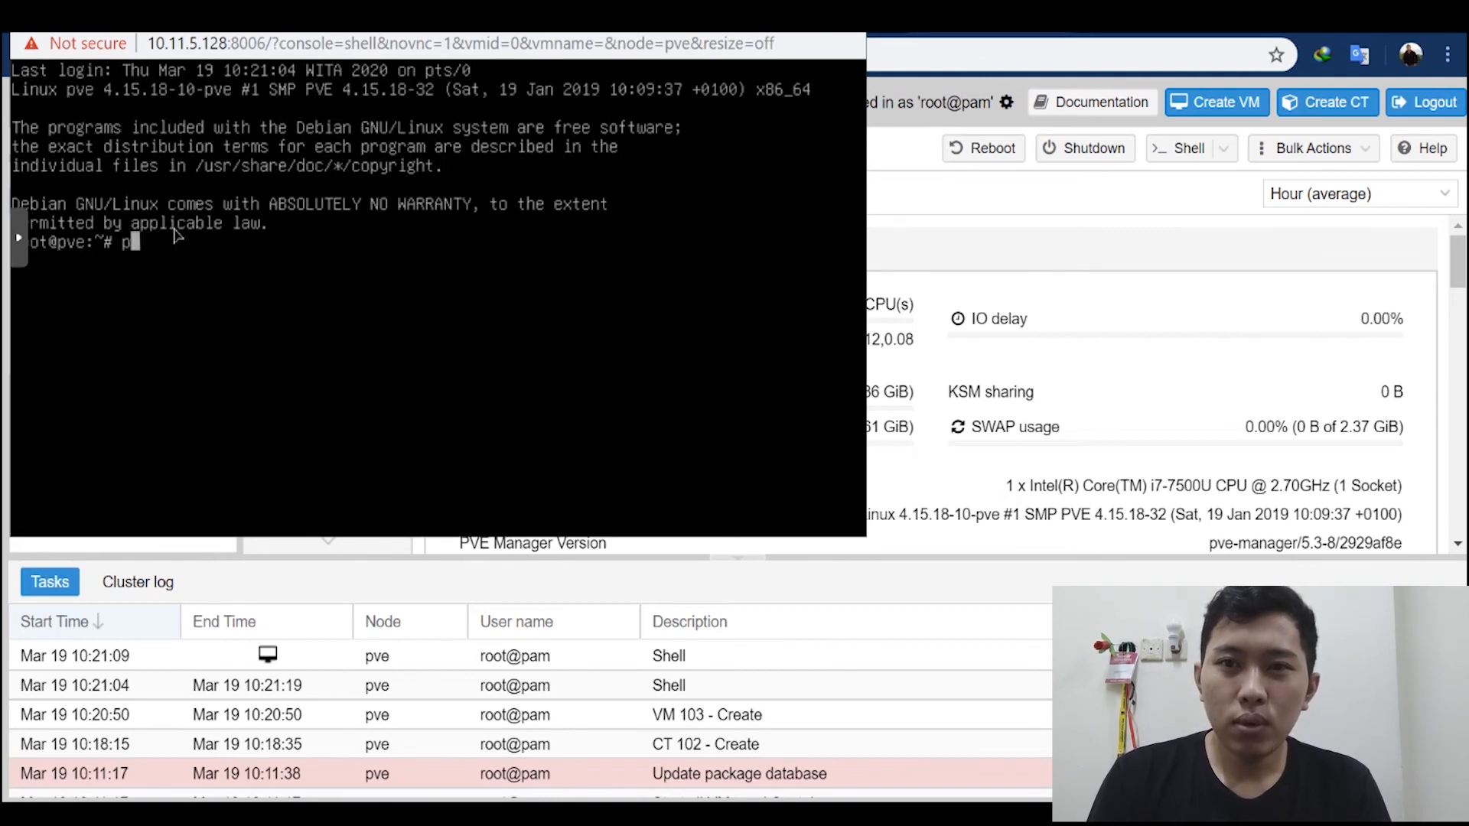
type("vac")
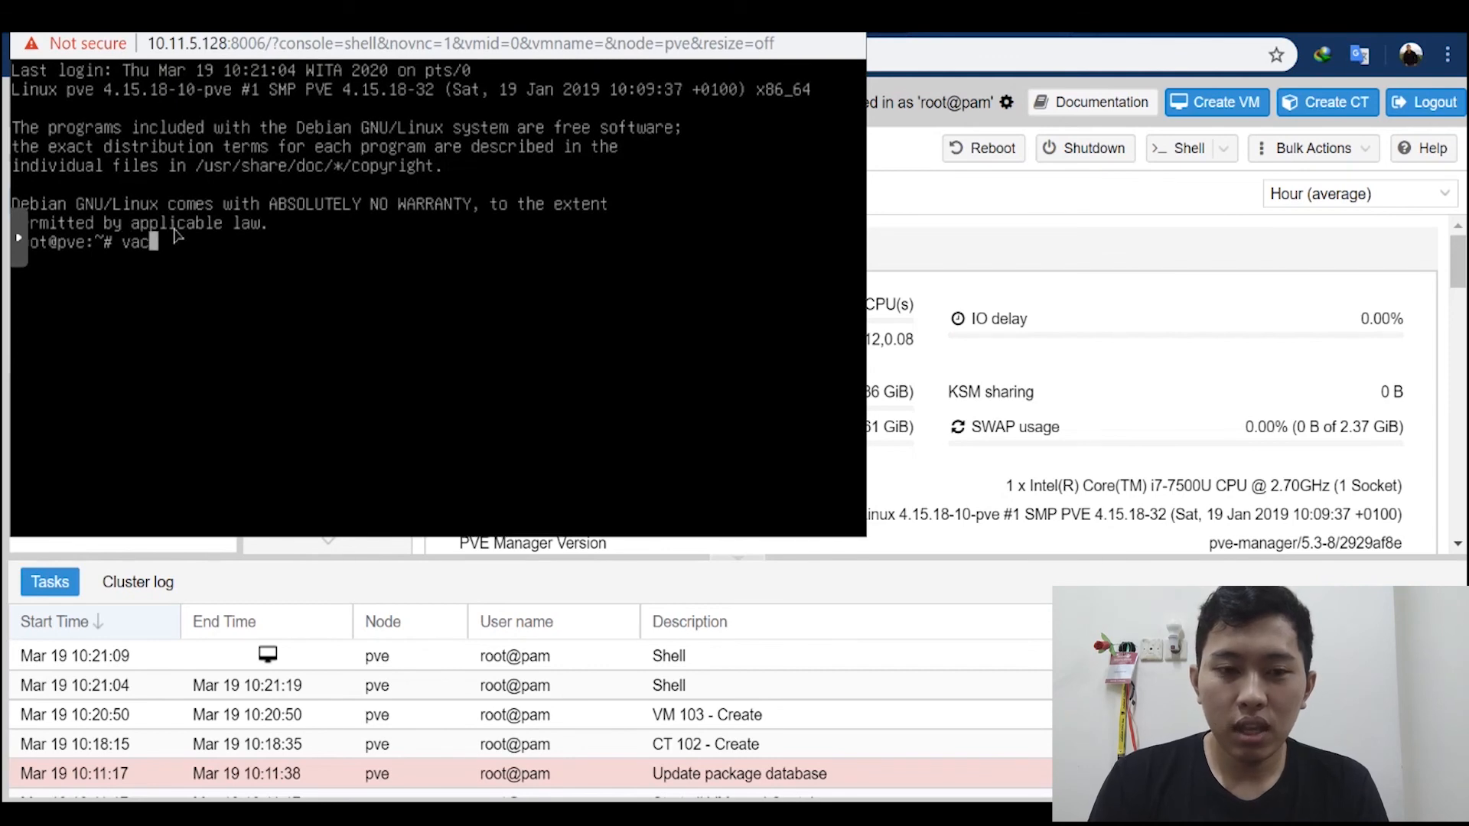
type("t")
key("BackSpace")
key("BackSpace")
type("zct")
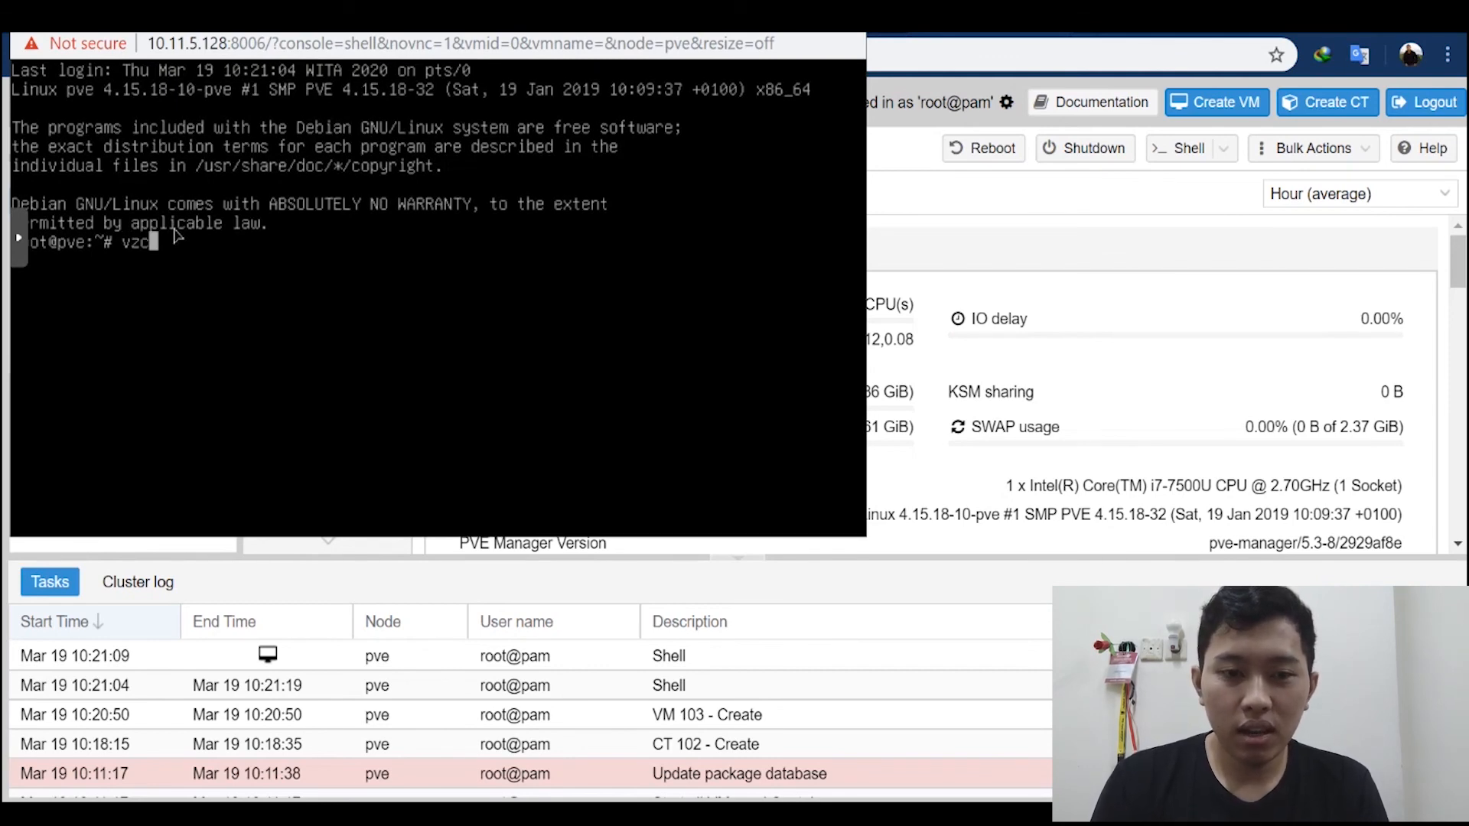
key("BackSpace")
key("BackSpace")
key("BackSpace")
key("BackSpace")
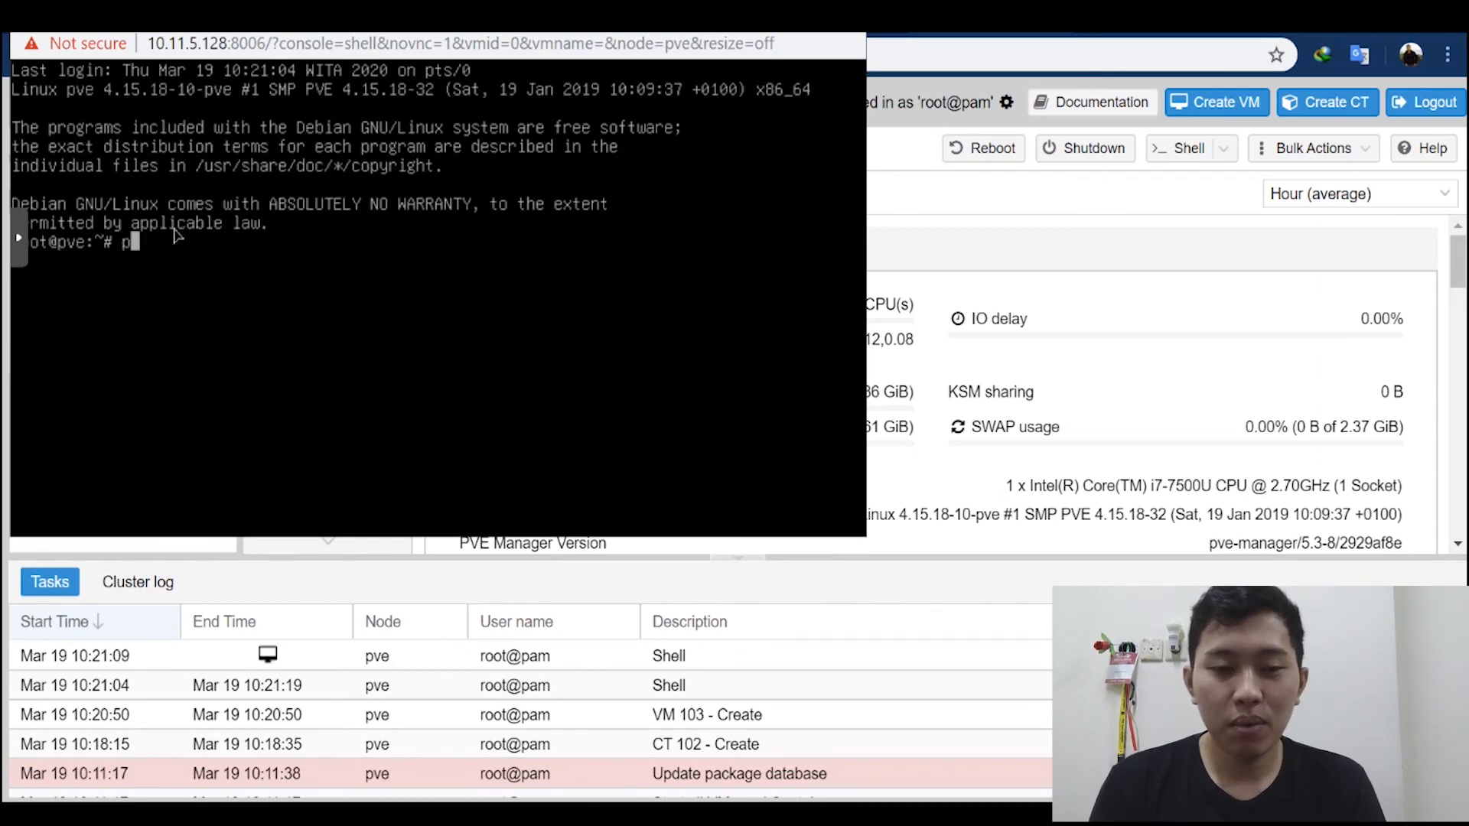
Step: List the node's containers with the command pct list
type("pct li")
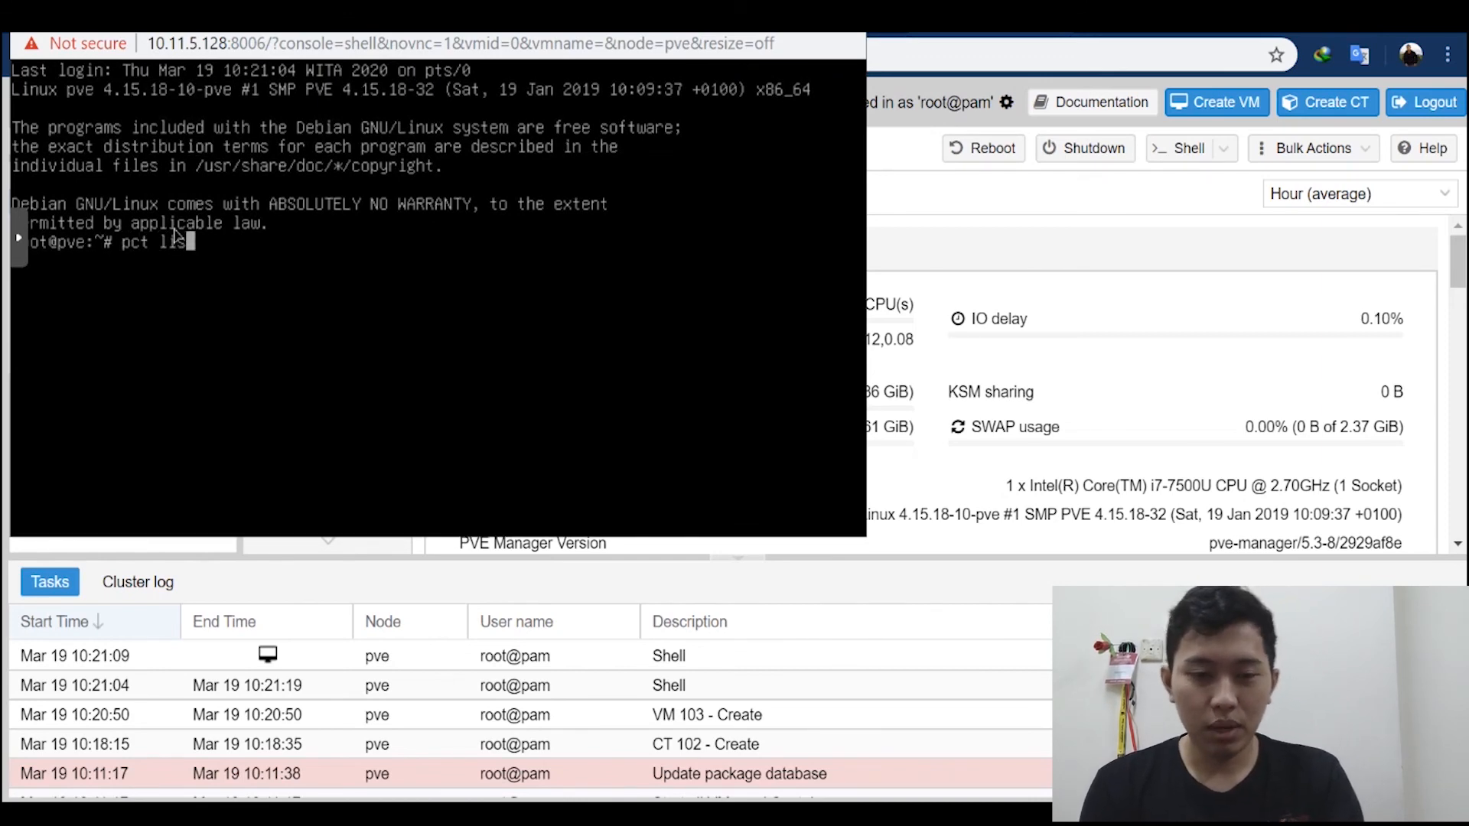
type("st")
key("Return")
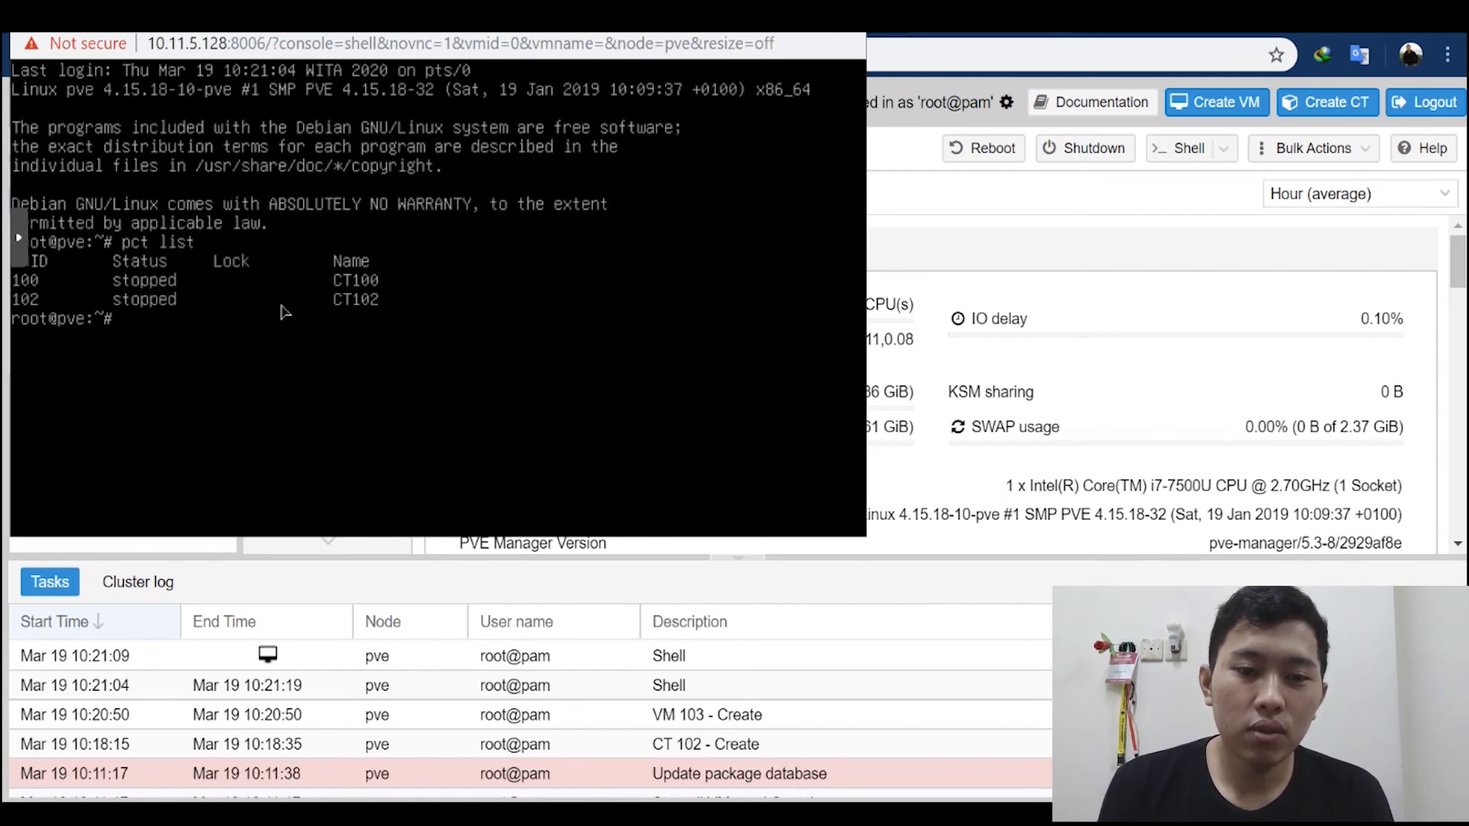
Step: List the node's virtual machines with the command qm list
type("qm")
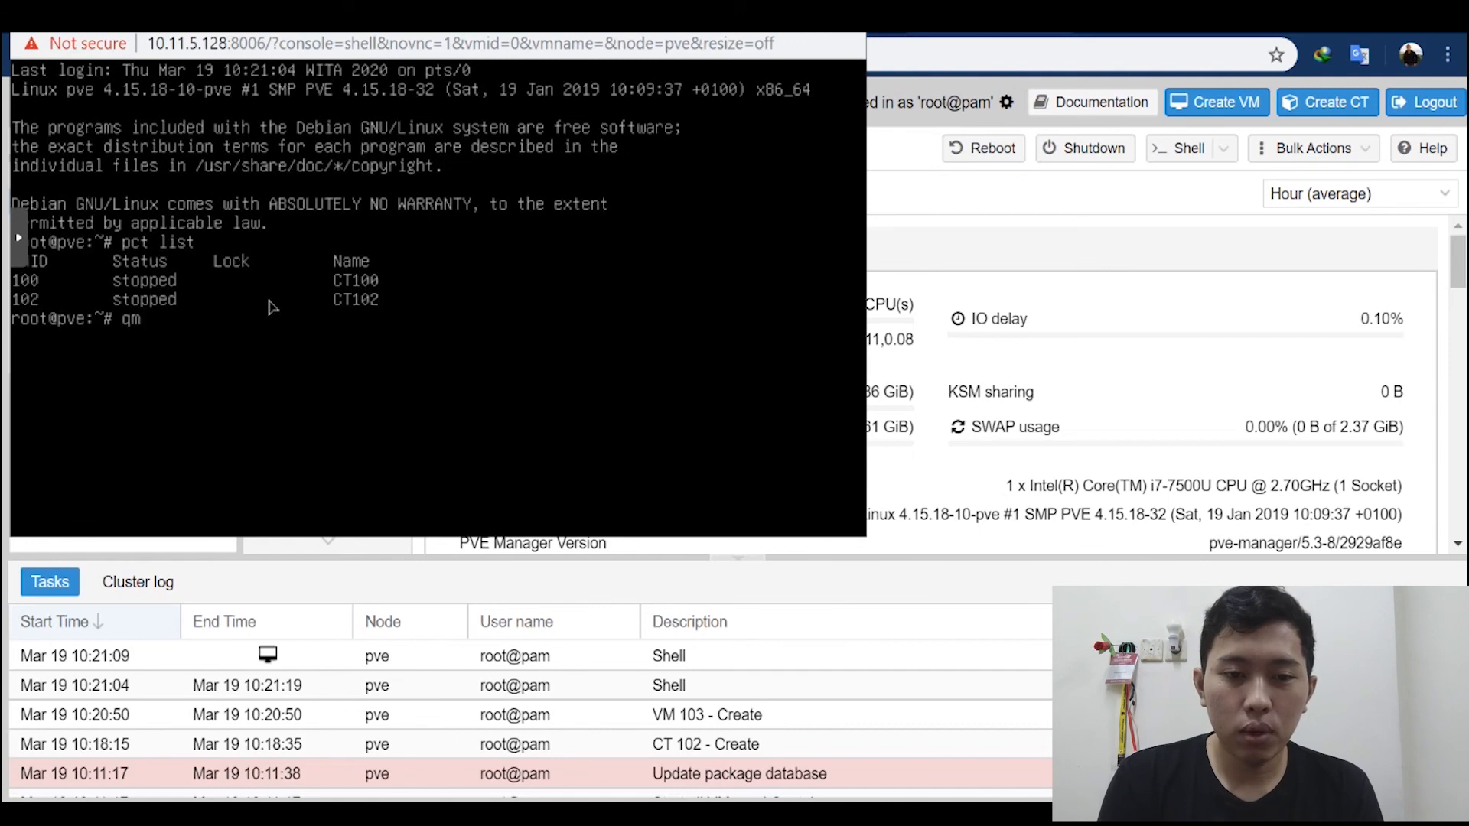
type(" list")
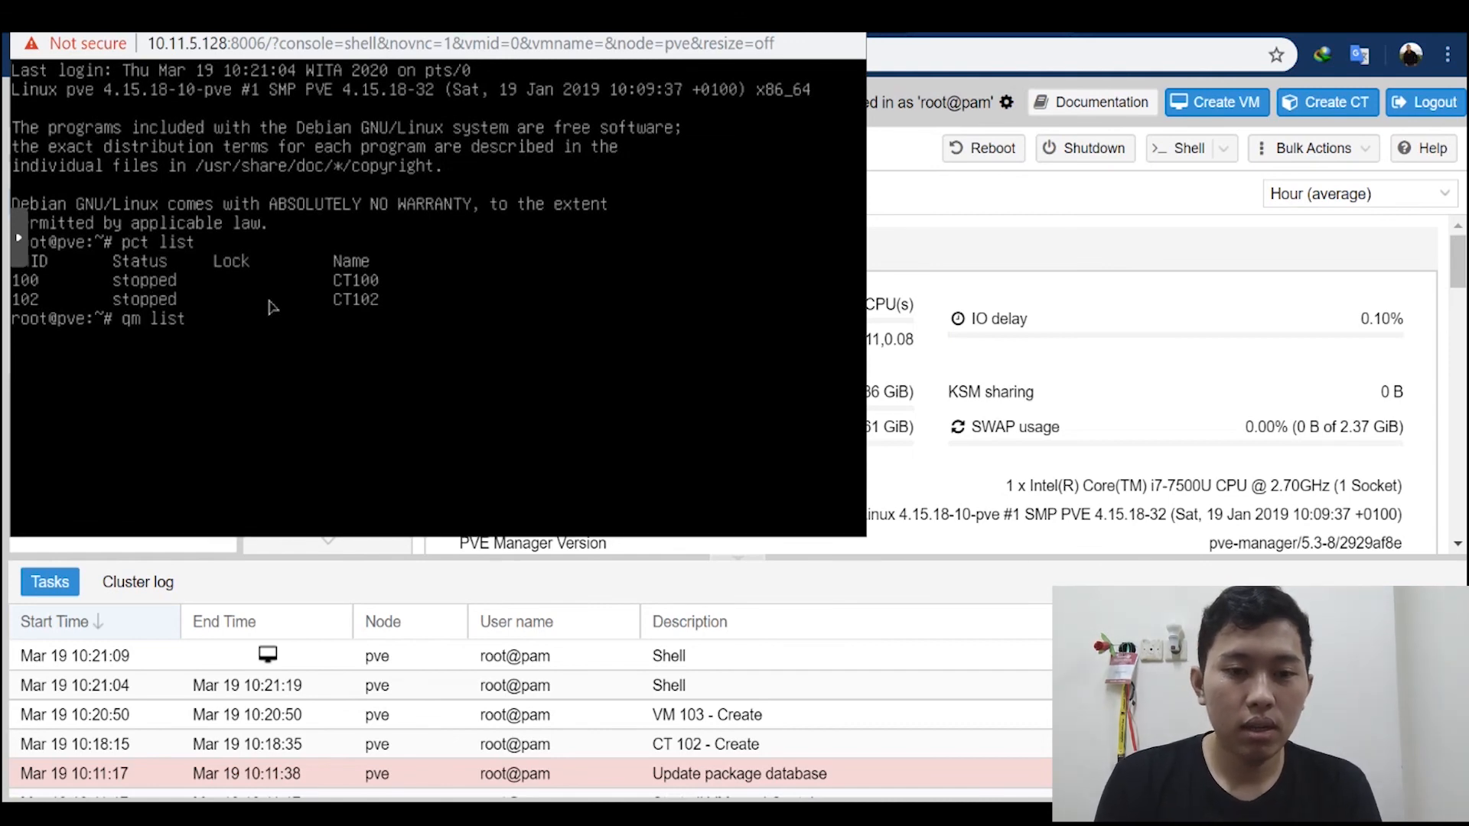
key("Return")
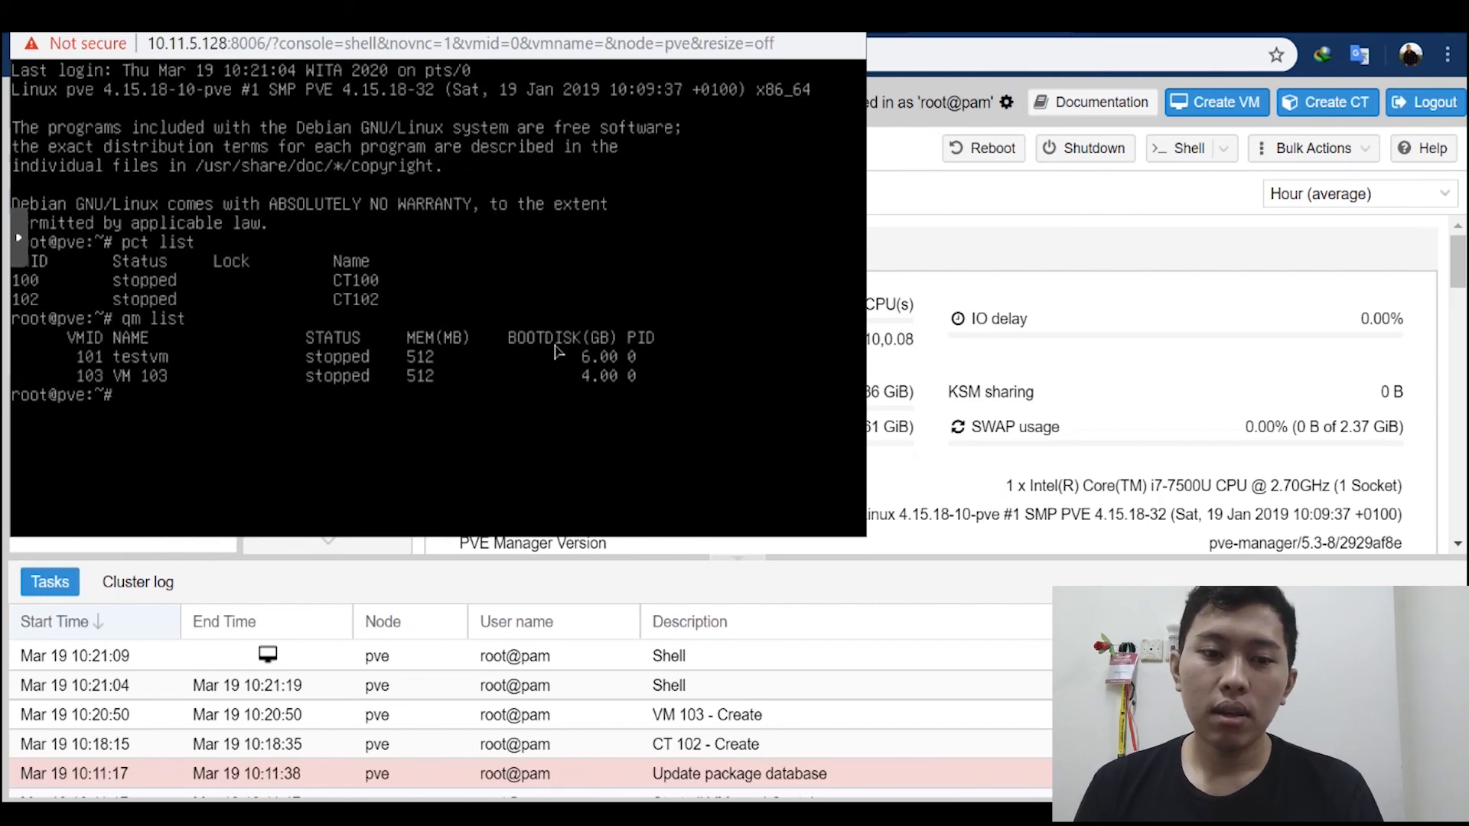
Step: Try to enter container 100 from the shell with the command pct enter 100
type("t")
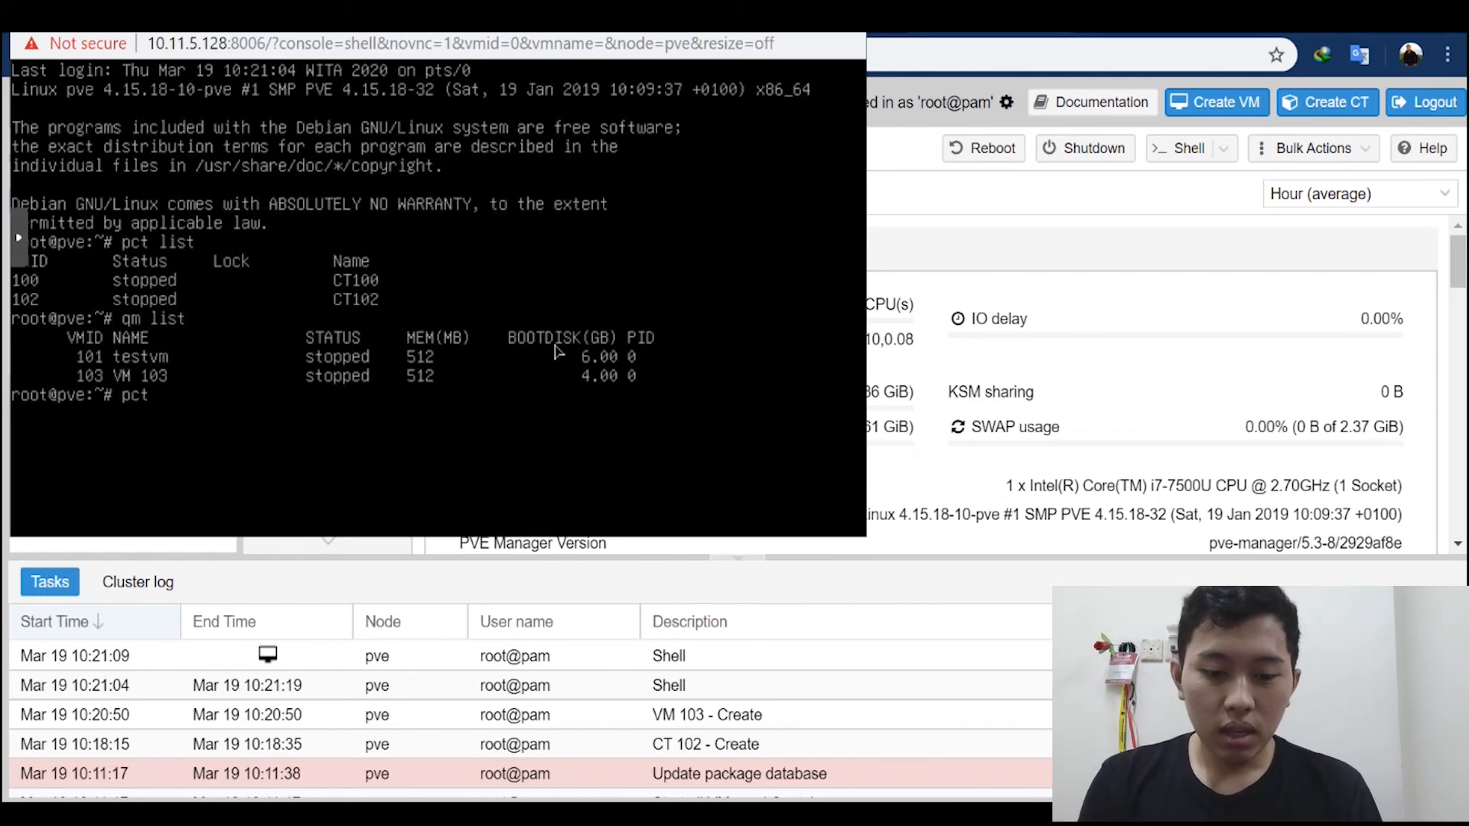
type(" enter")
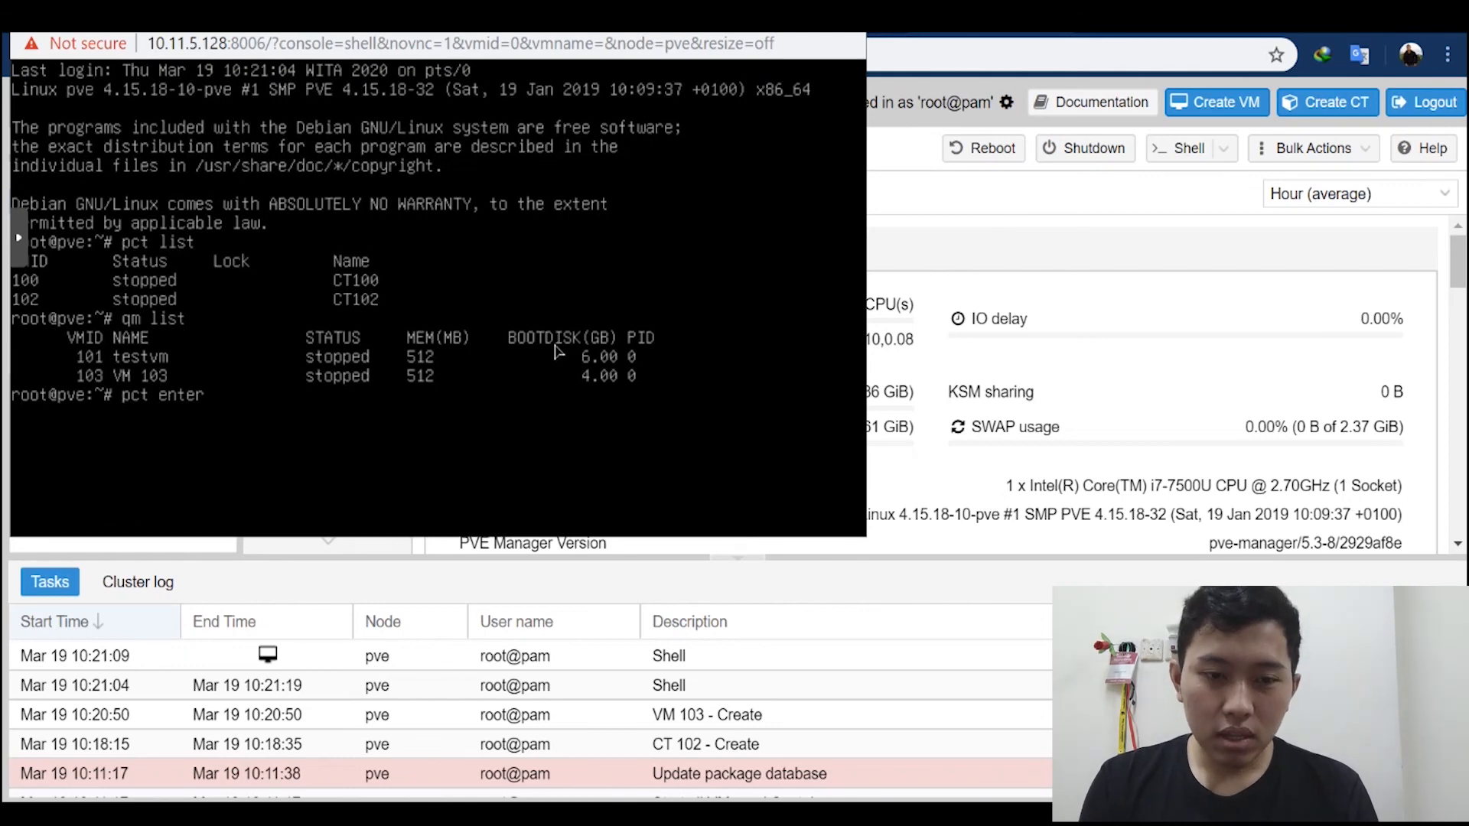
type(" 100")
key("Return")
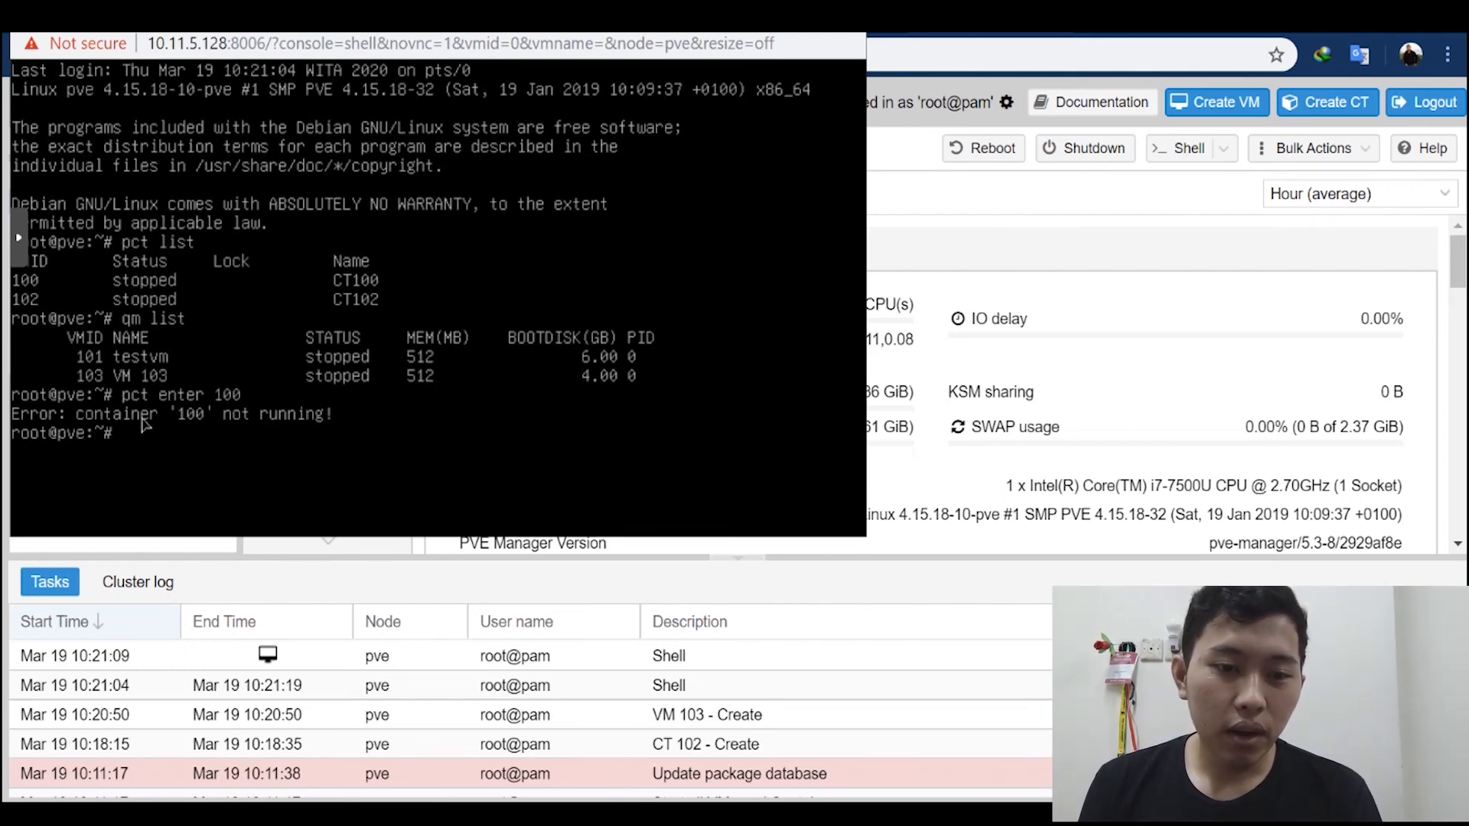
Step: Start container 100 (CT100) from the Proxmox web interface
left_click(384, 563)
left_click(135, 228)
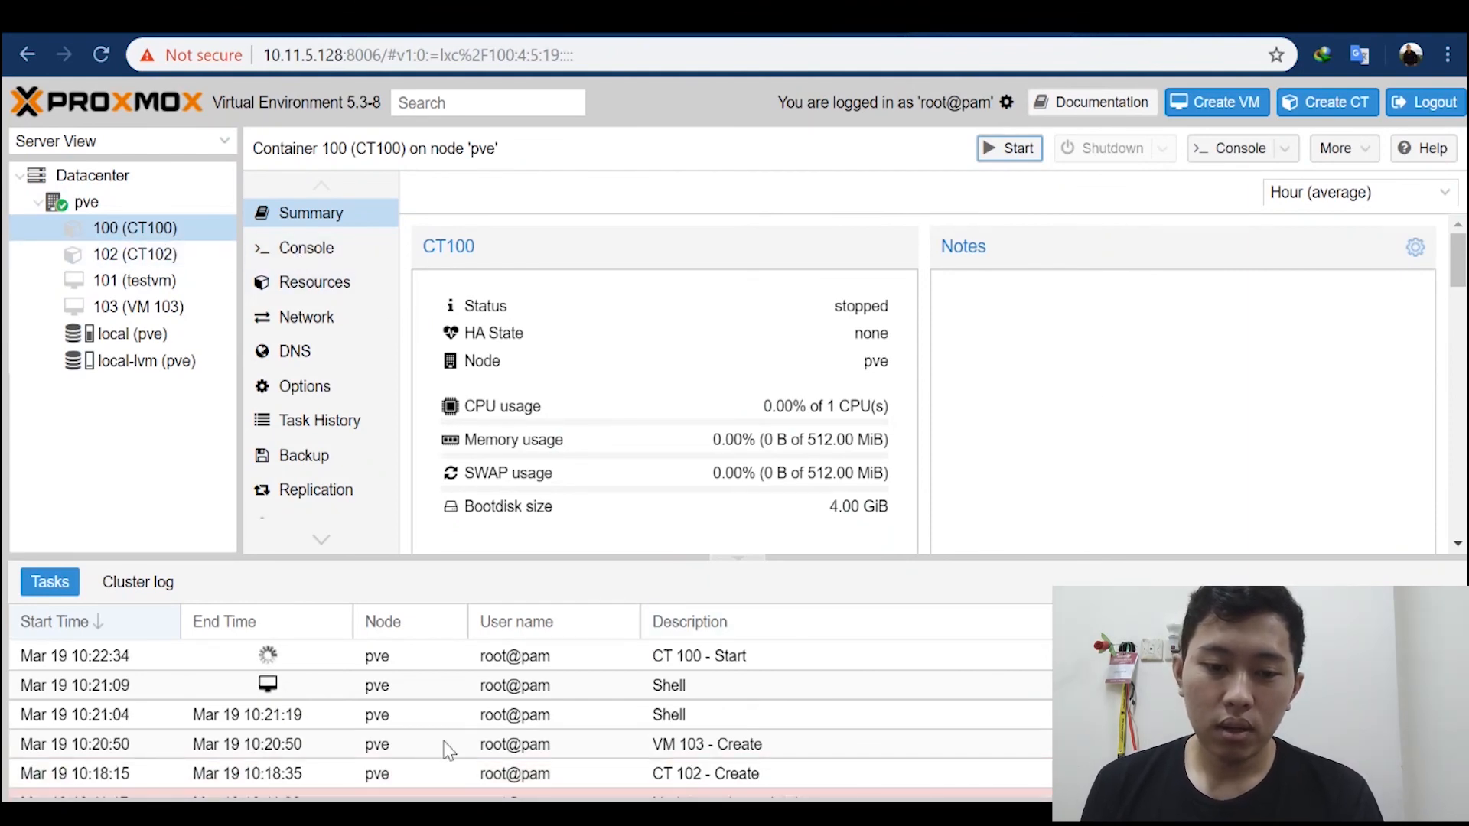
Step: Check the proxmox machine's console in VMware Workstation and the node's shell window, and return to the Proxmox web interface
mouse_move(663, 814)
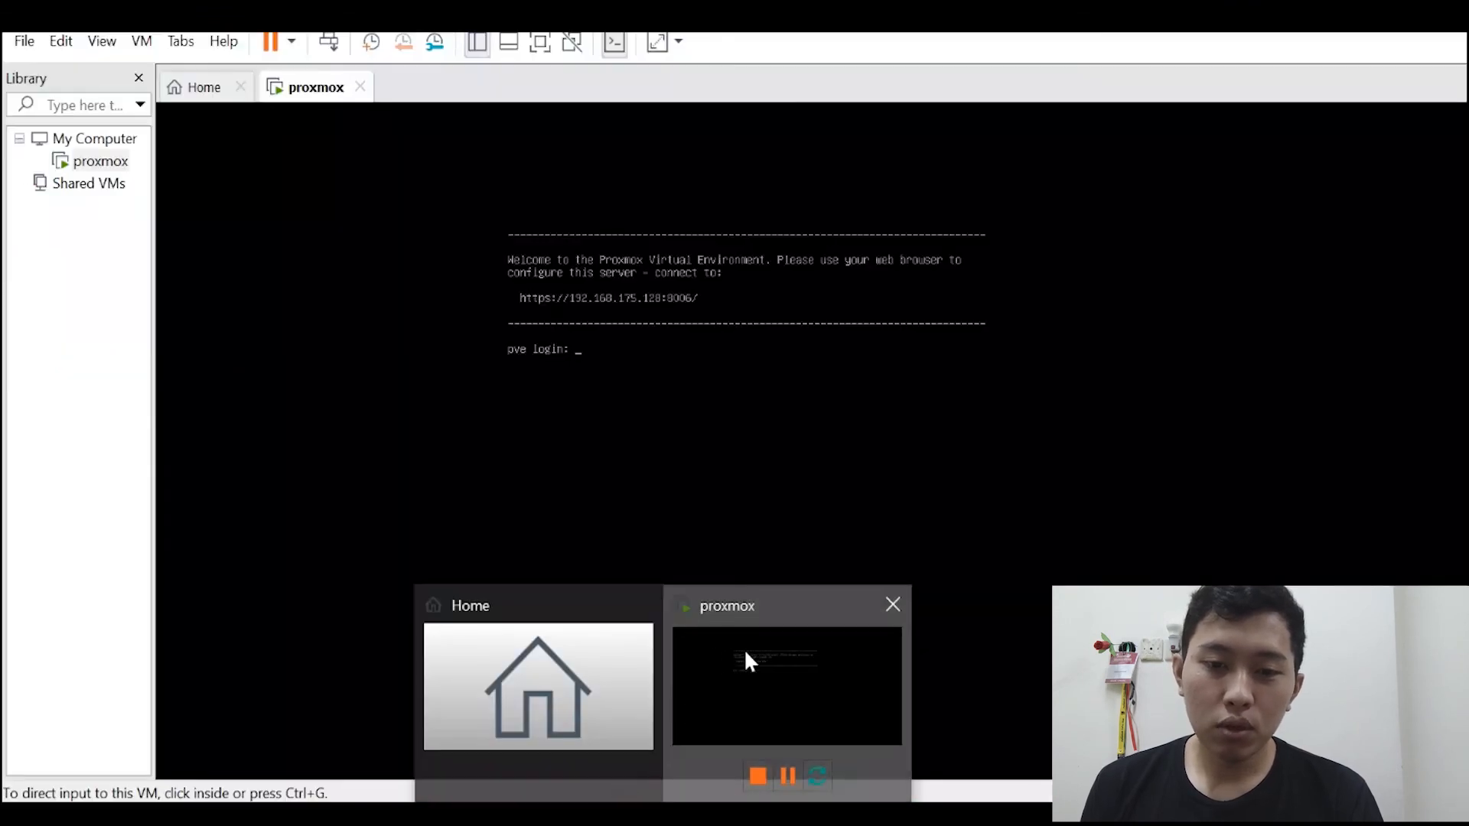
left_click(744, 649)
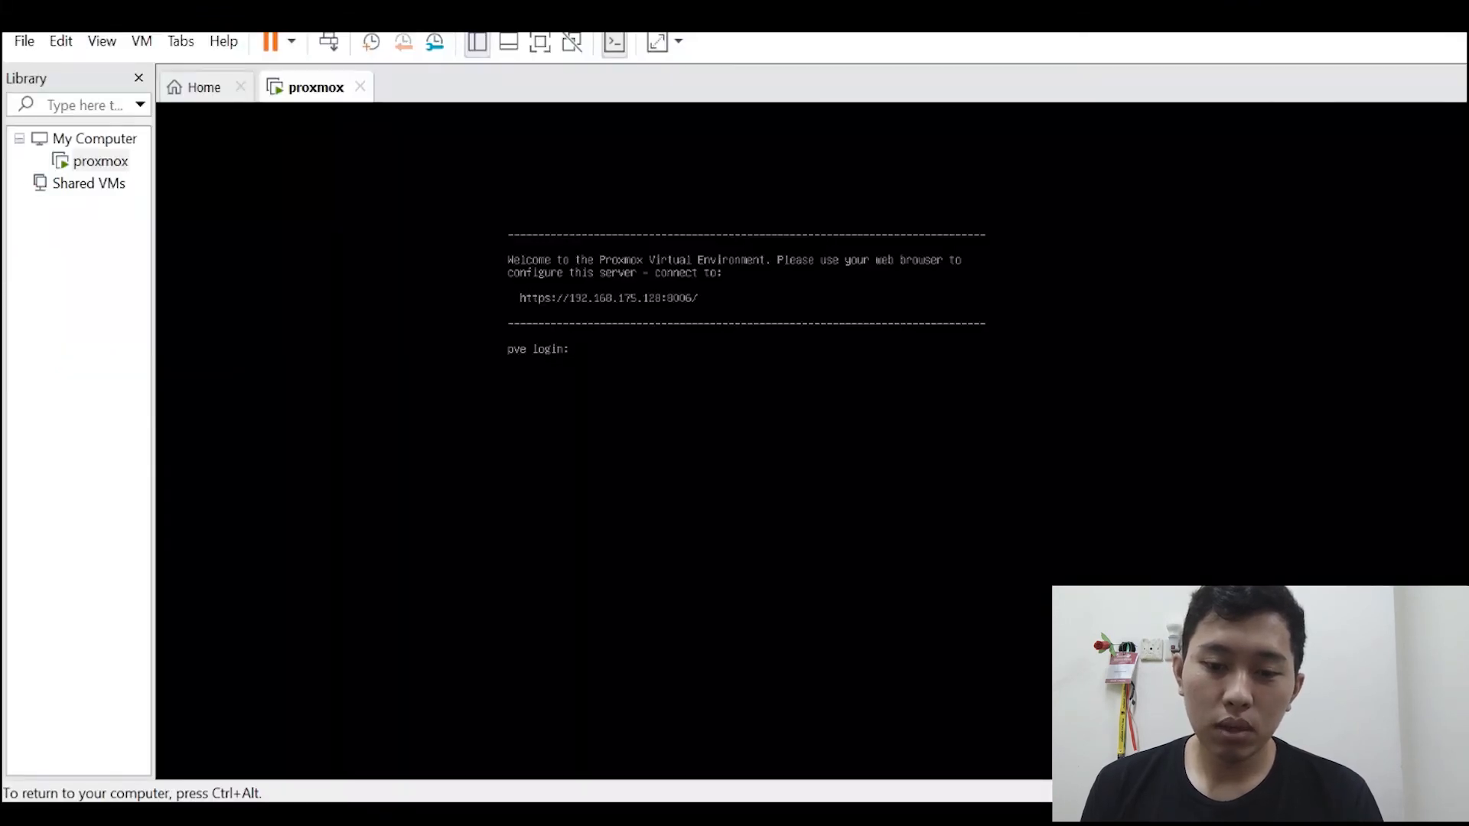
mouse_move(547, 815)
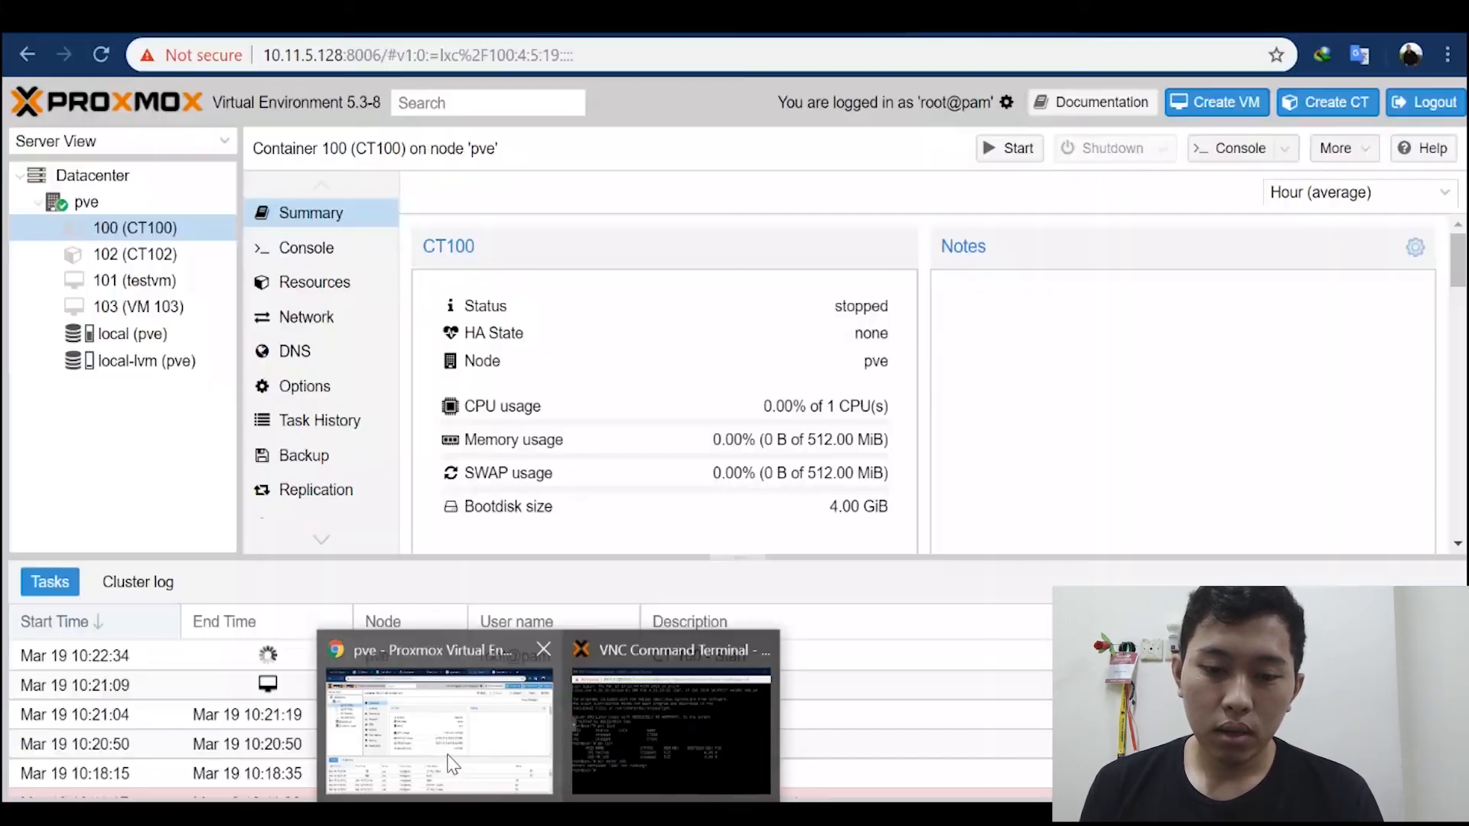
left_click(614, 722)
left_click(429, 704)
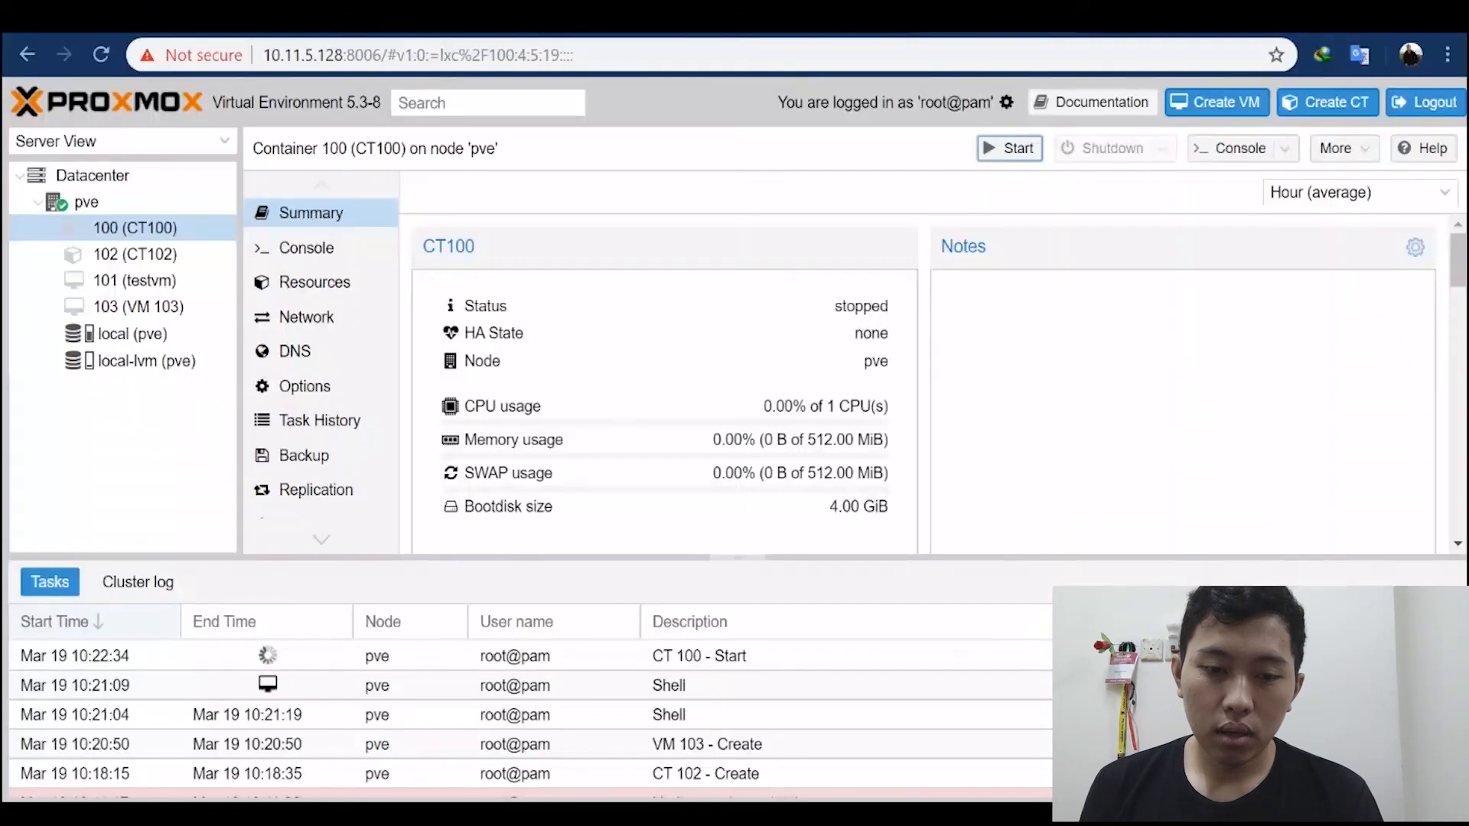
mouse_move(604, 814)
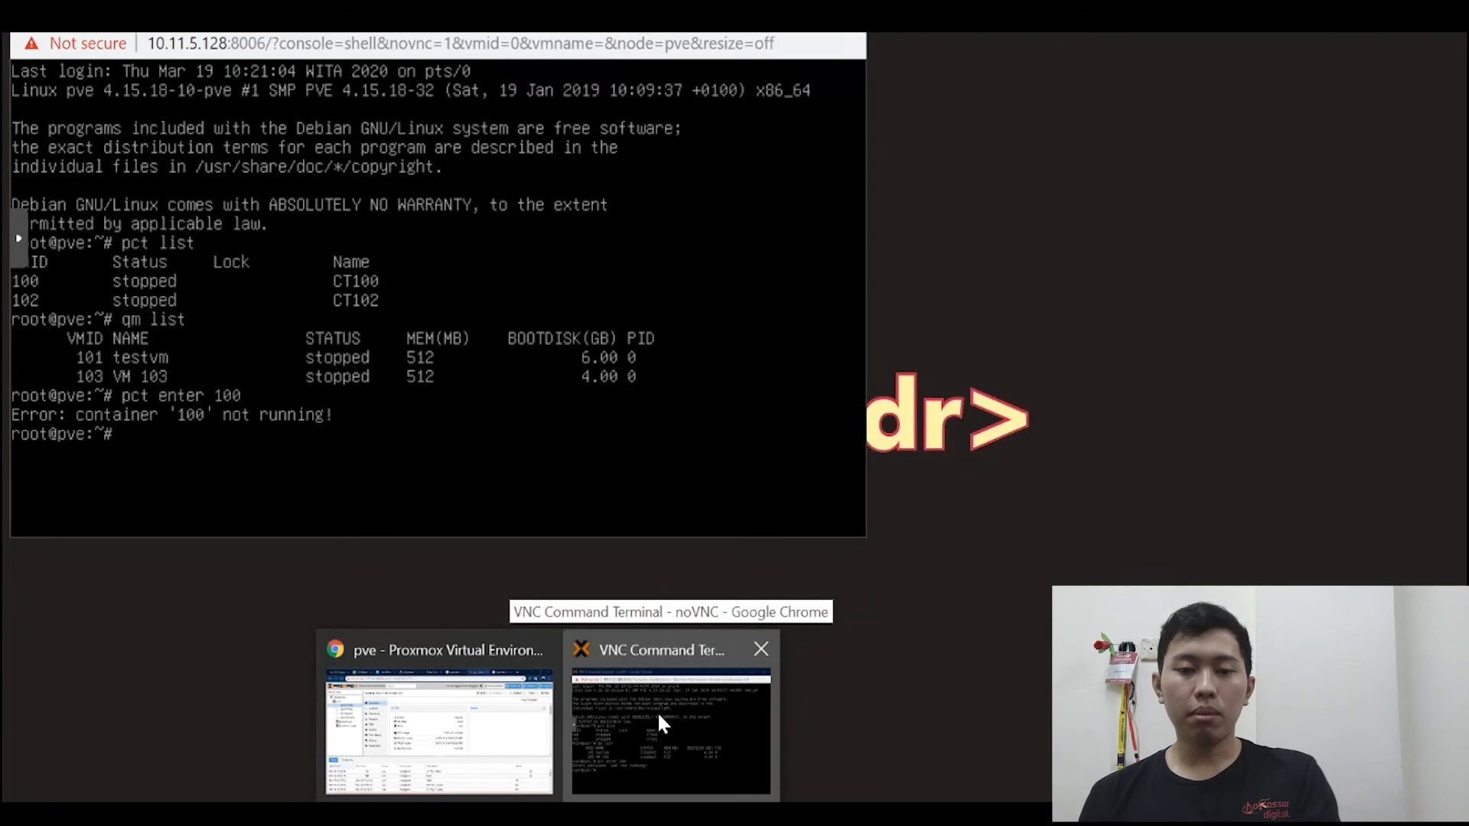
left_click(657, 710)
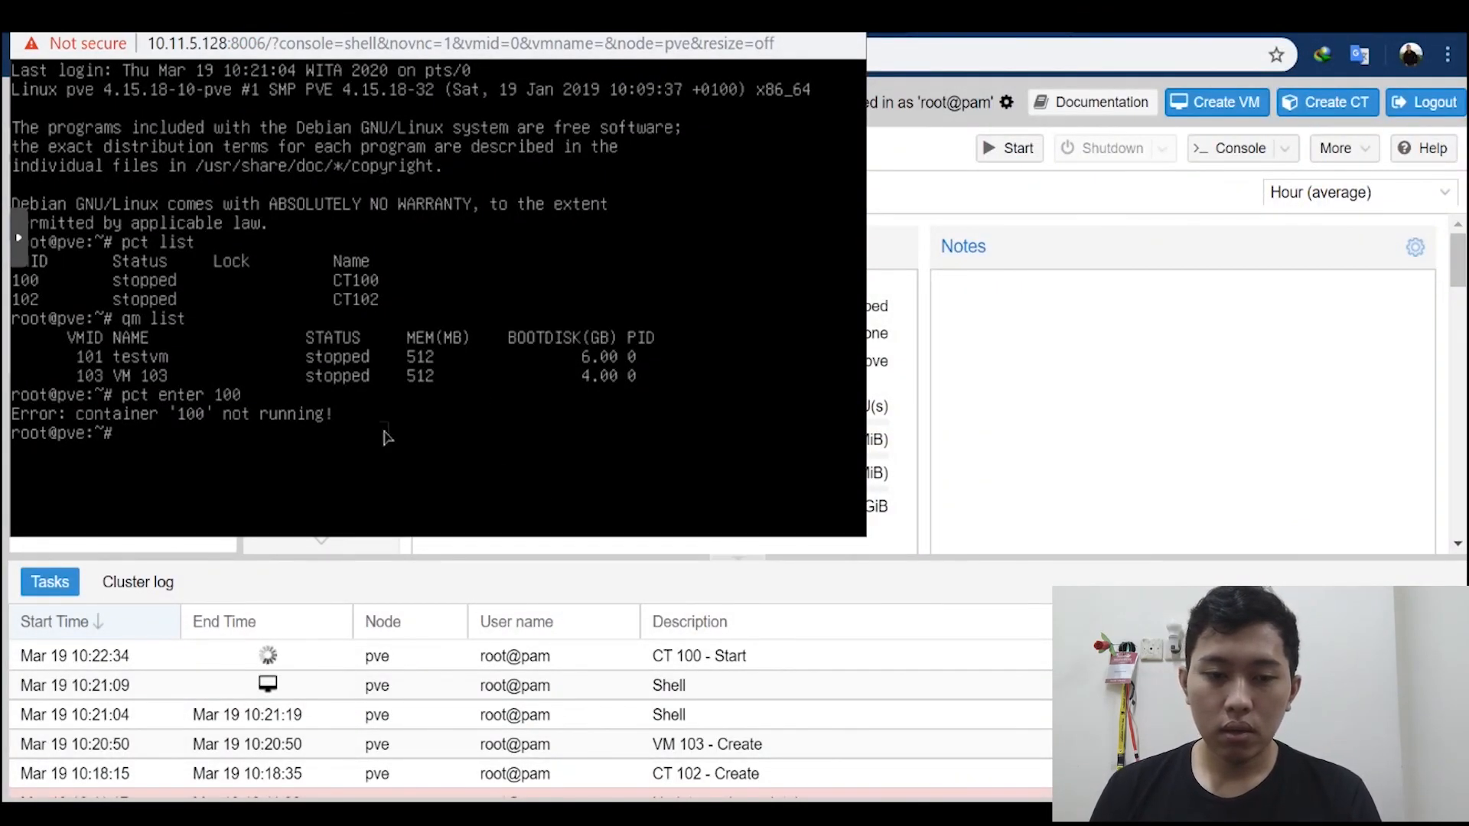
left_click(1058, 463)
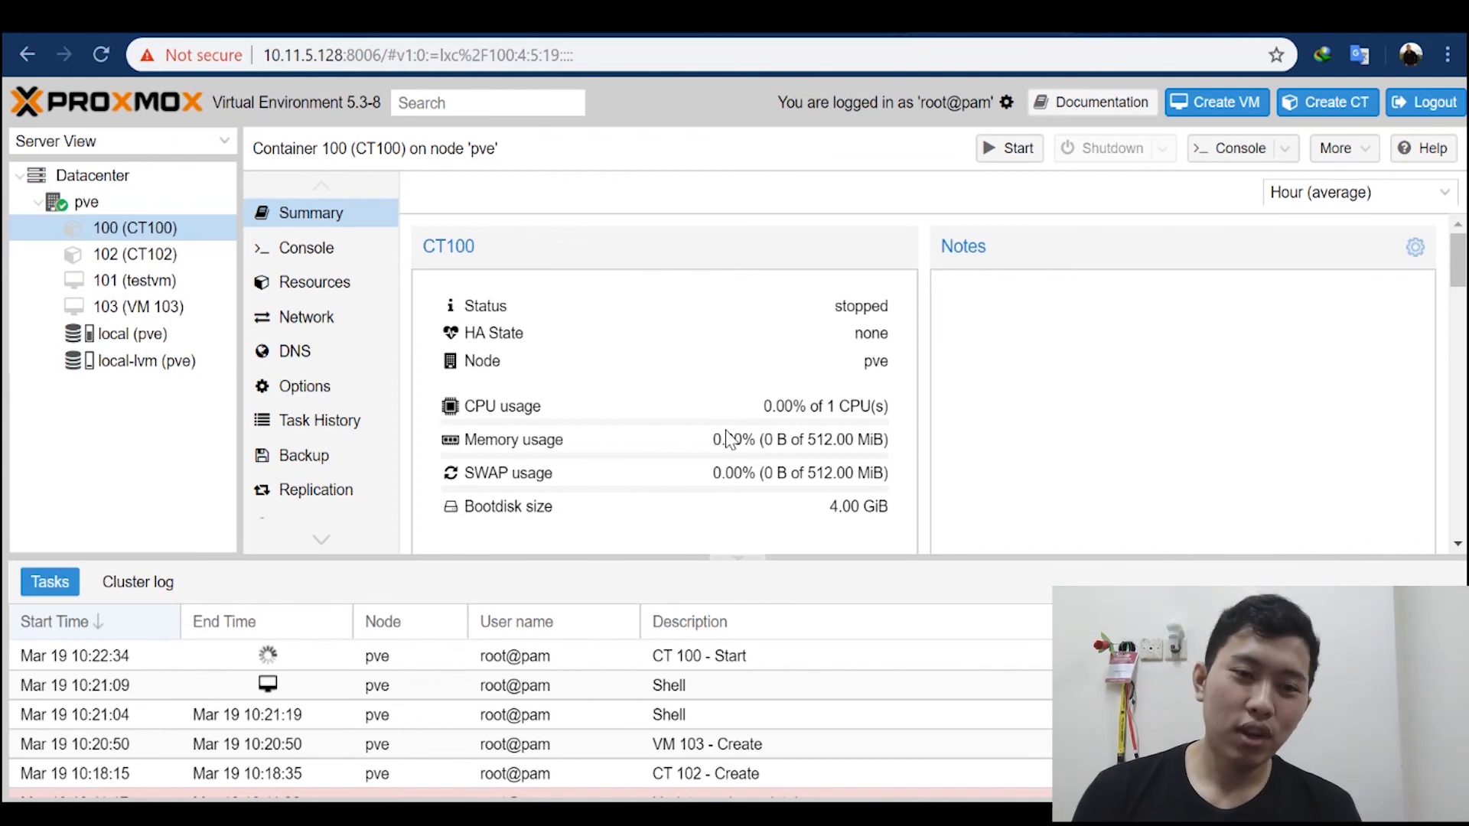
Step: Open the summary of container 102 (CT102)
left_click(140, 248)
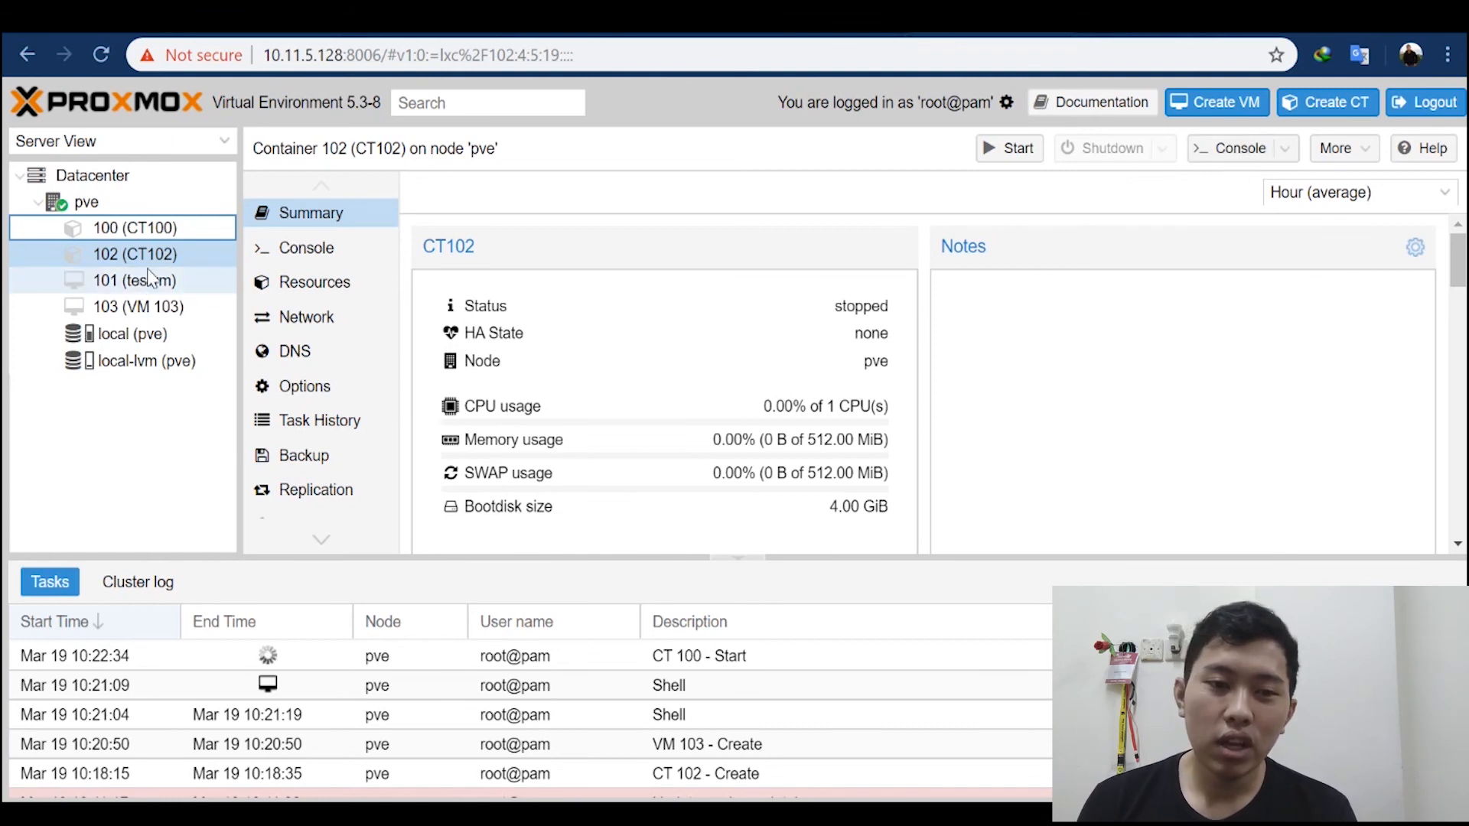
left_click(185, 254)
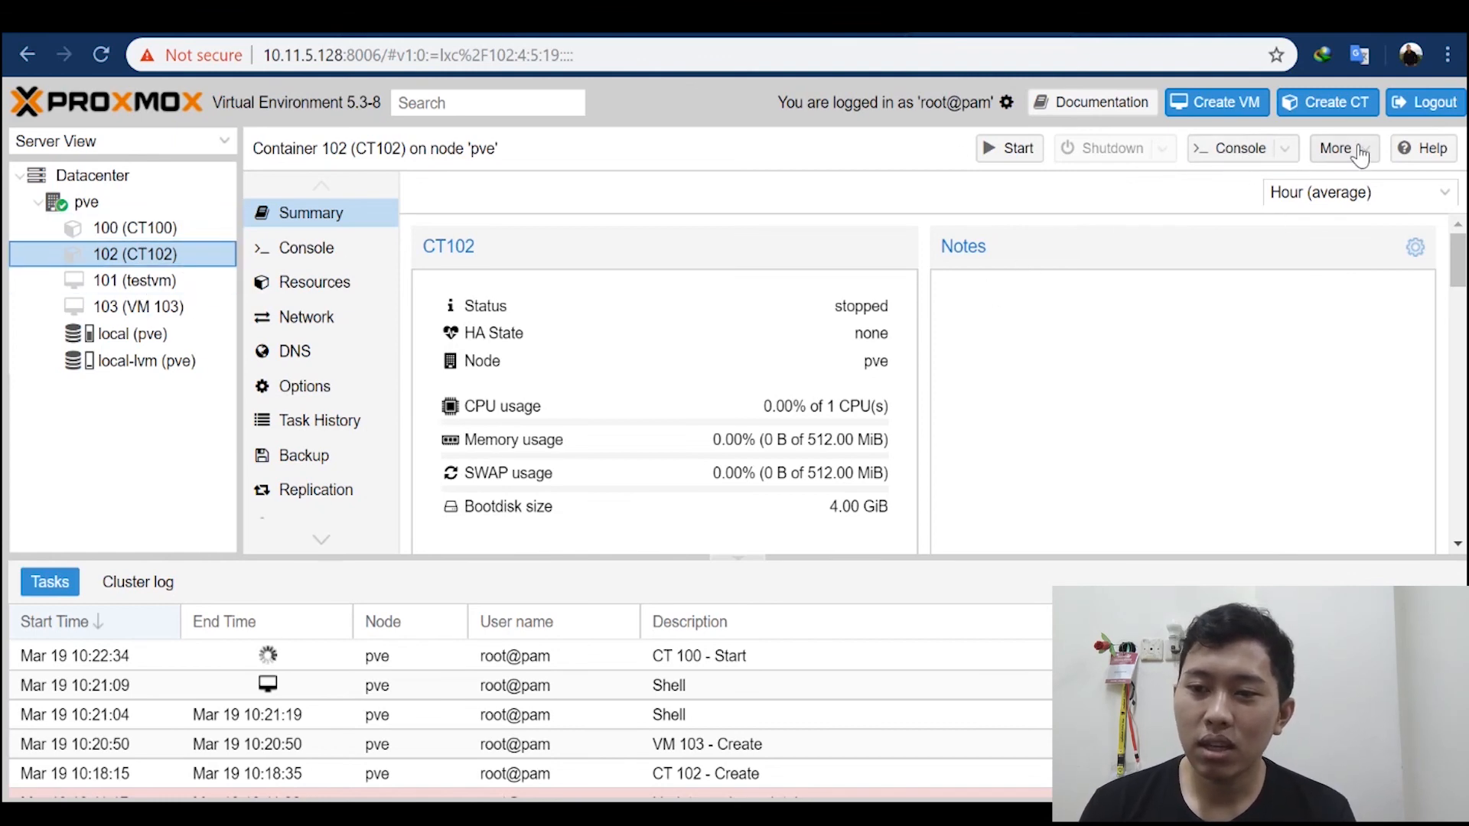
left_click(1335, 147)
left_click(1350, 263)
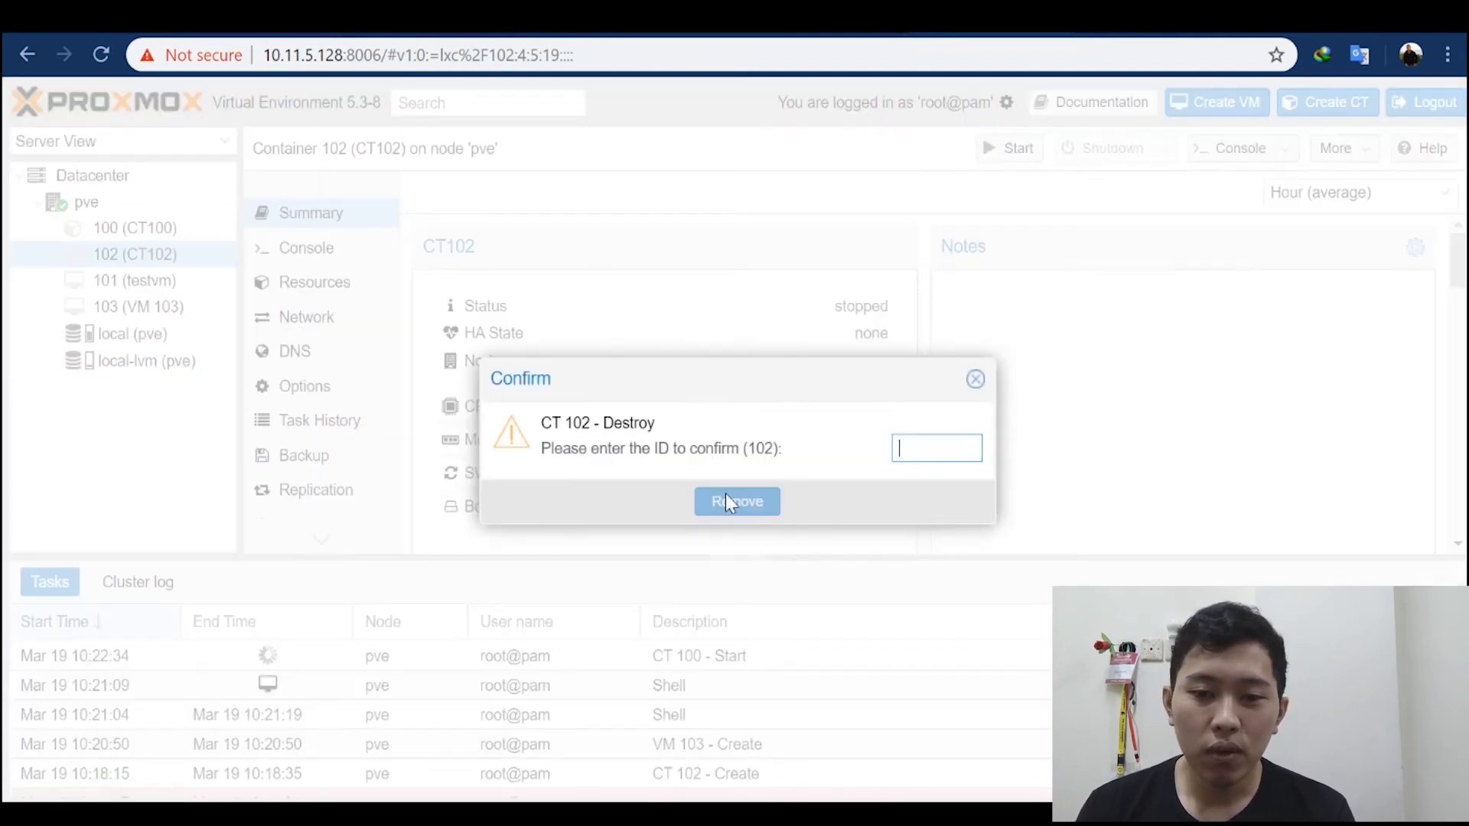
type("102")
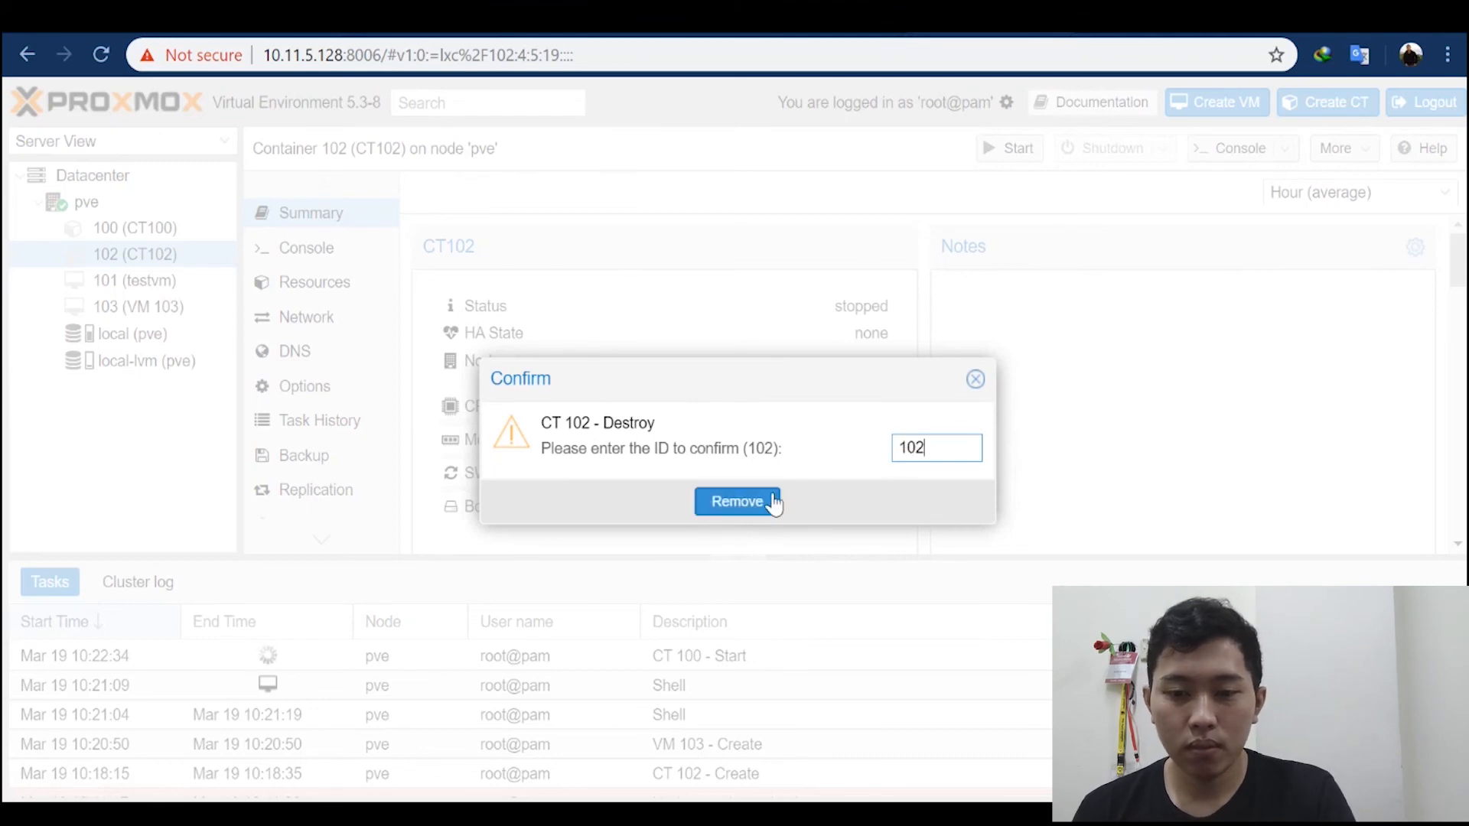
left_click(974, 379)
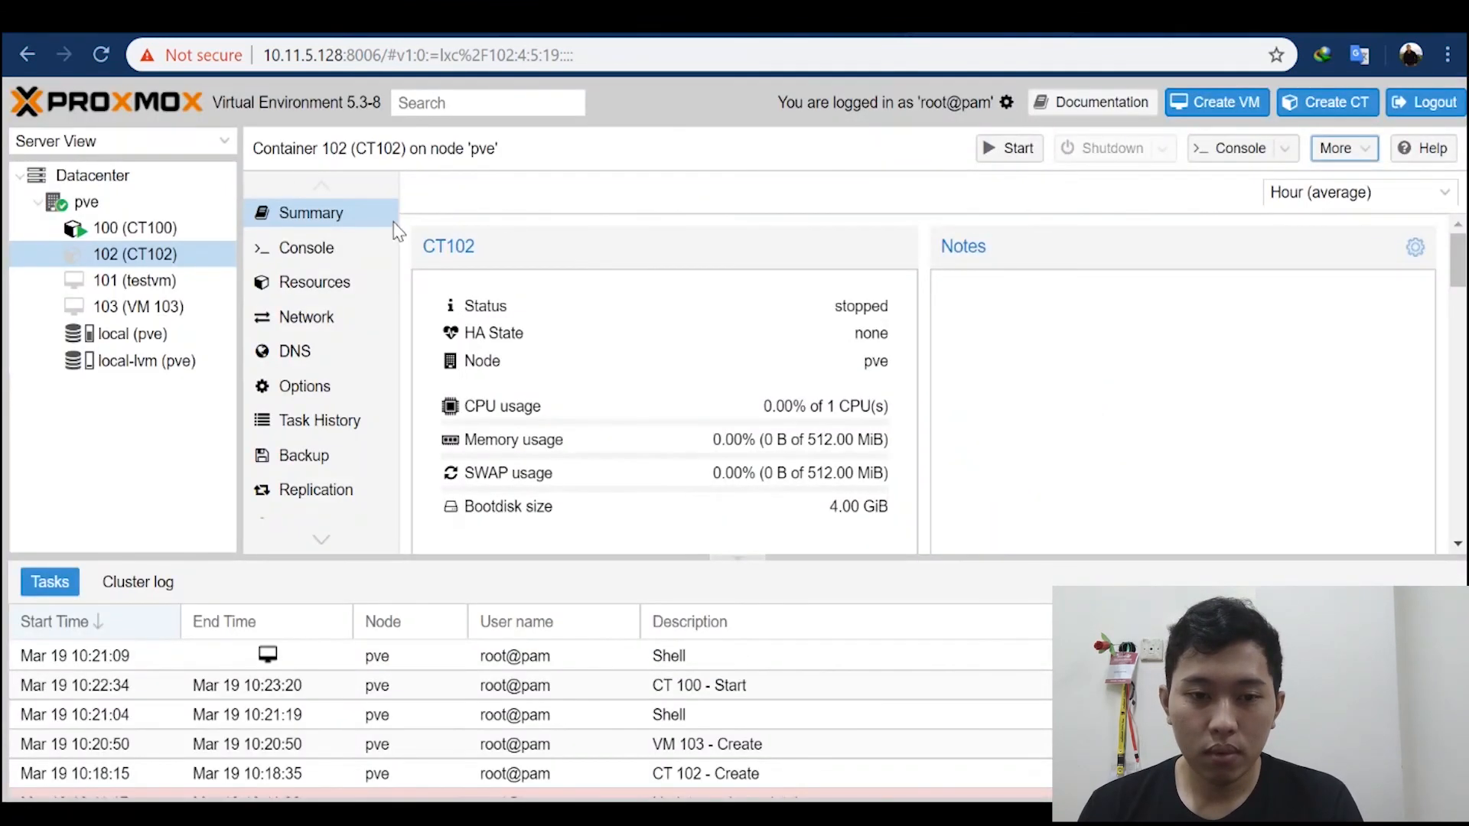
Step: Remove container 102 (CT102), confirming its destruction with the ID 102
left_click(1369, 148)
left_click(1352, 263)
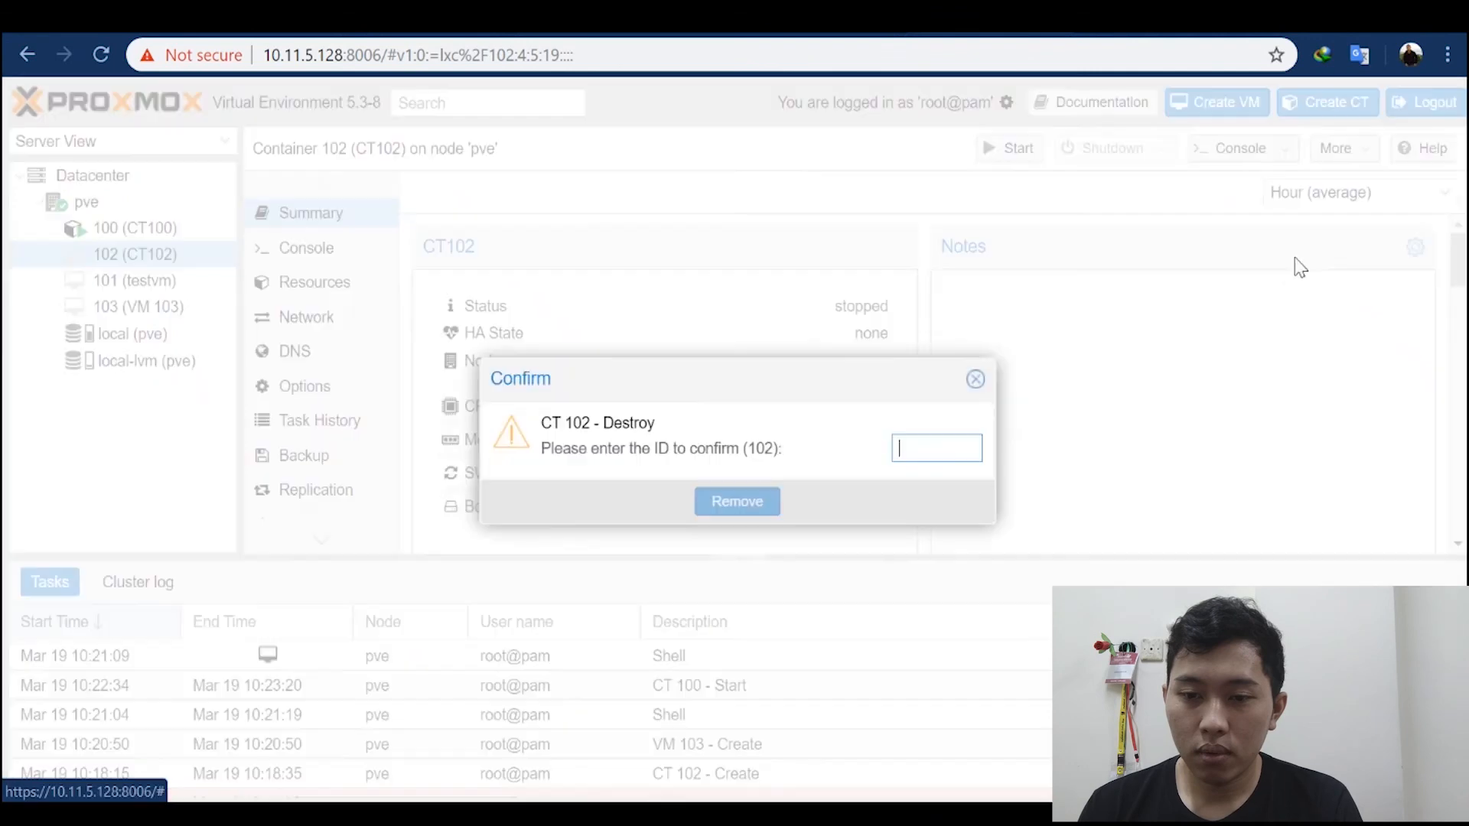
type("102")
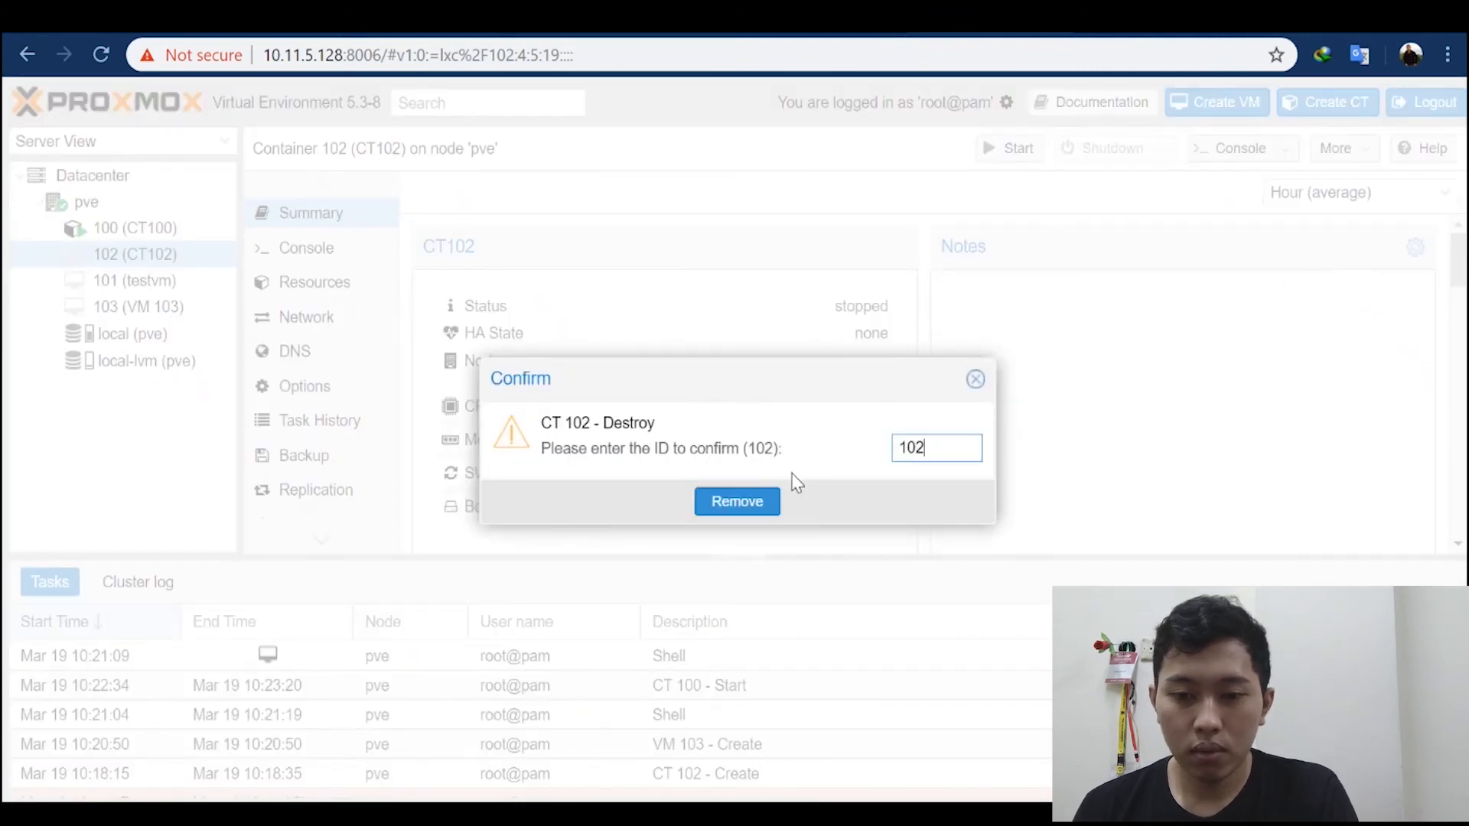
left_click(734, 505)
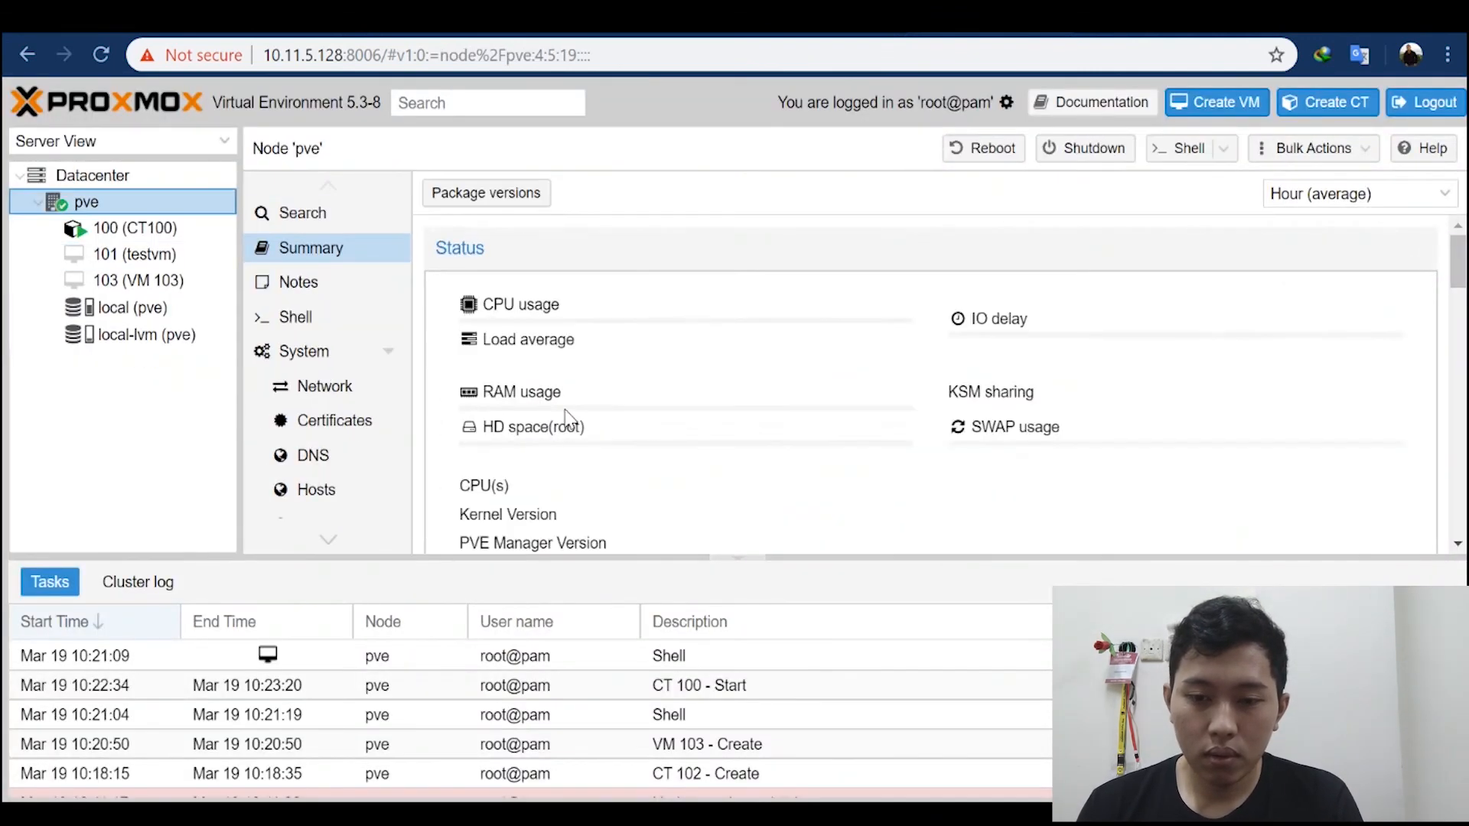
Step: Open the summary of container 100 (CT100)
left_click(153, 254)
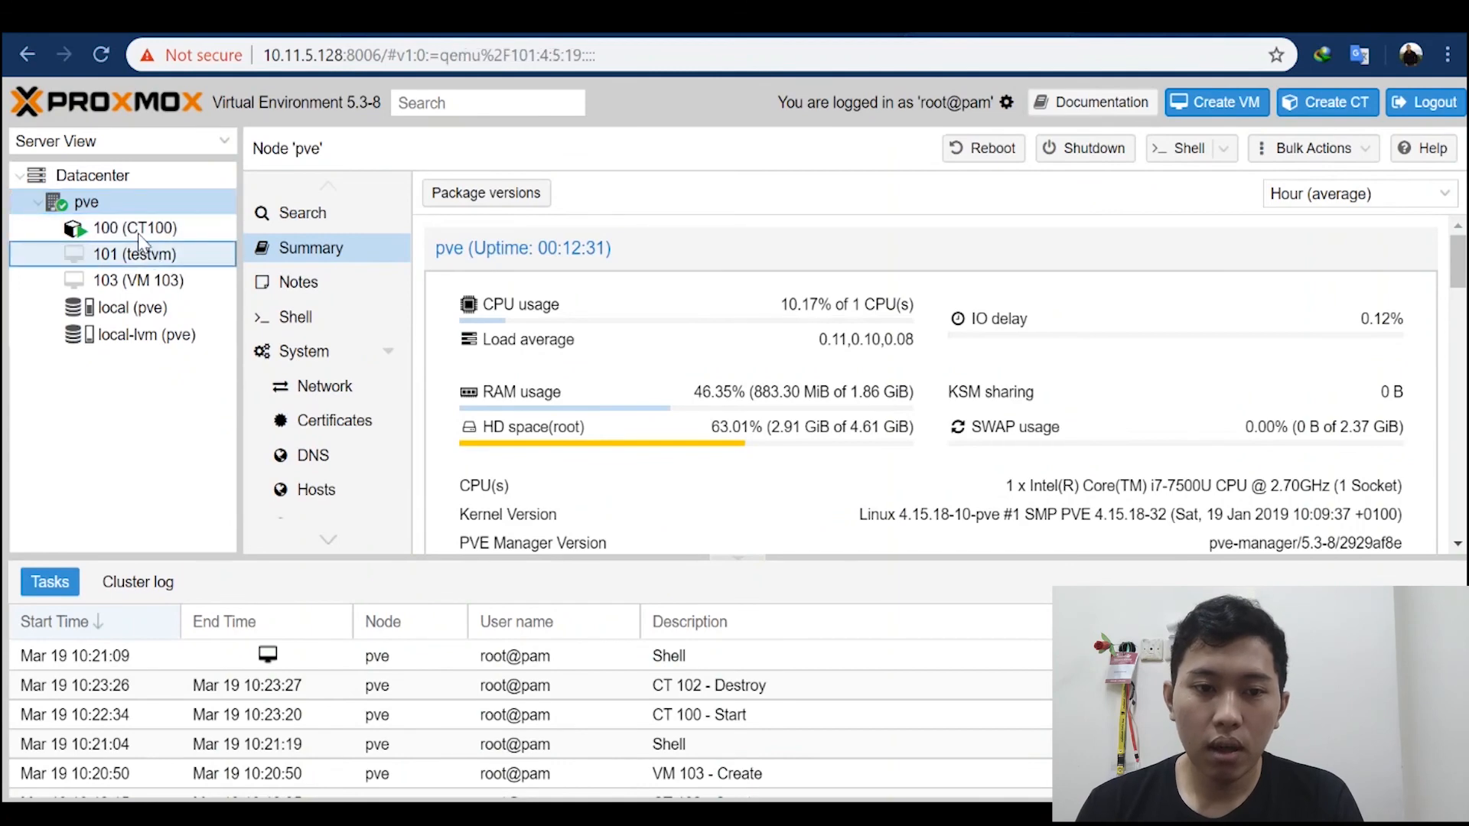
left_click(135, 230)
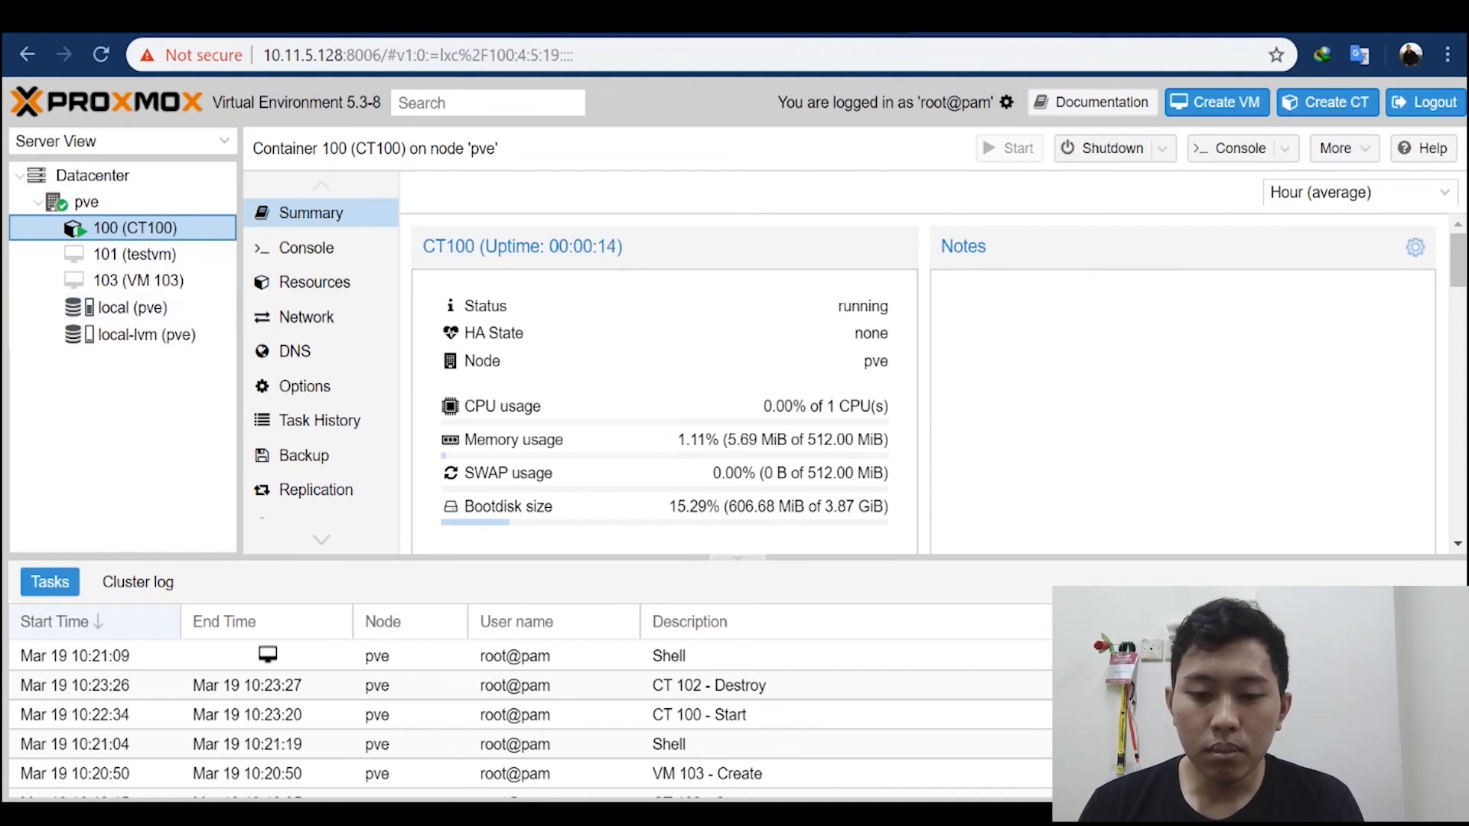
Step: Switch to the pve node's shell window and enter container 100 with the command pct enter 100
left_click(693, 704)
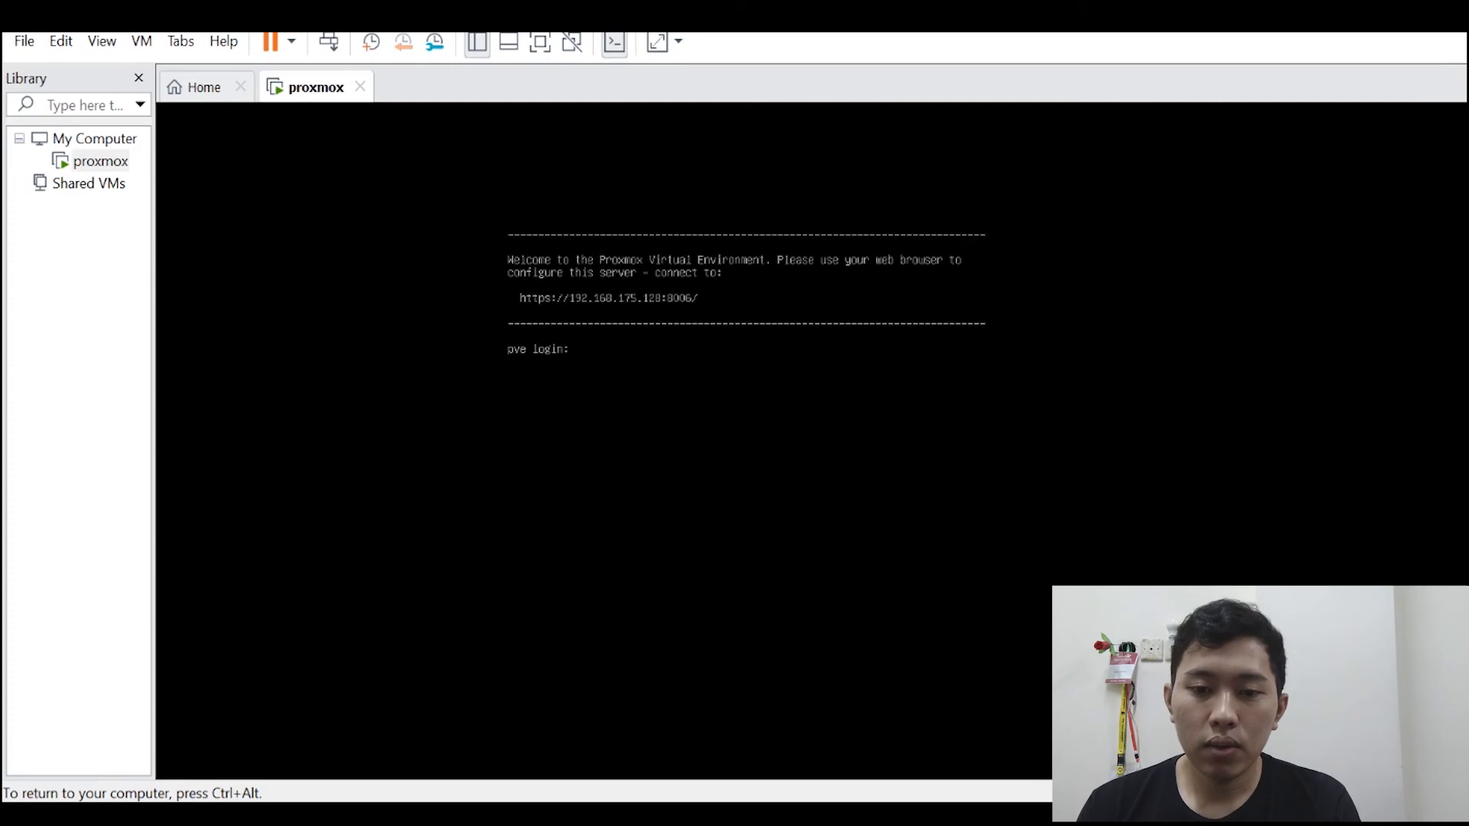
key("ctrl+alt")
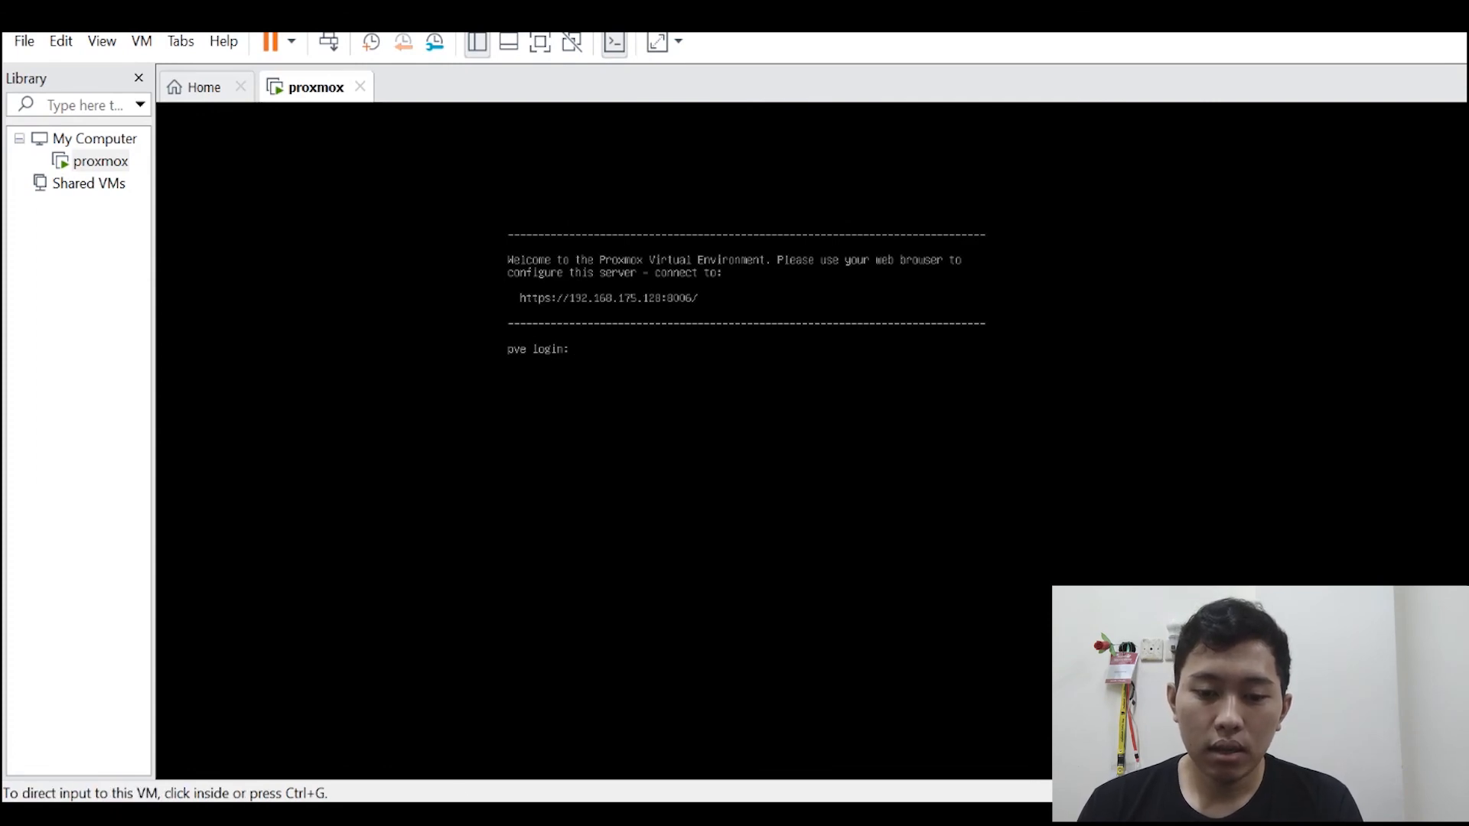
left_click(428, 711)
left_click(625, 742)
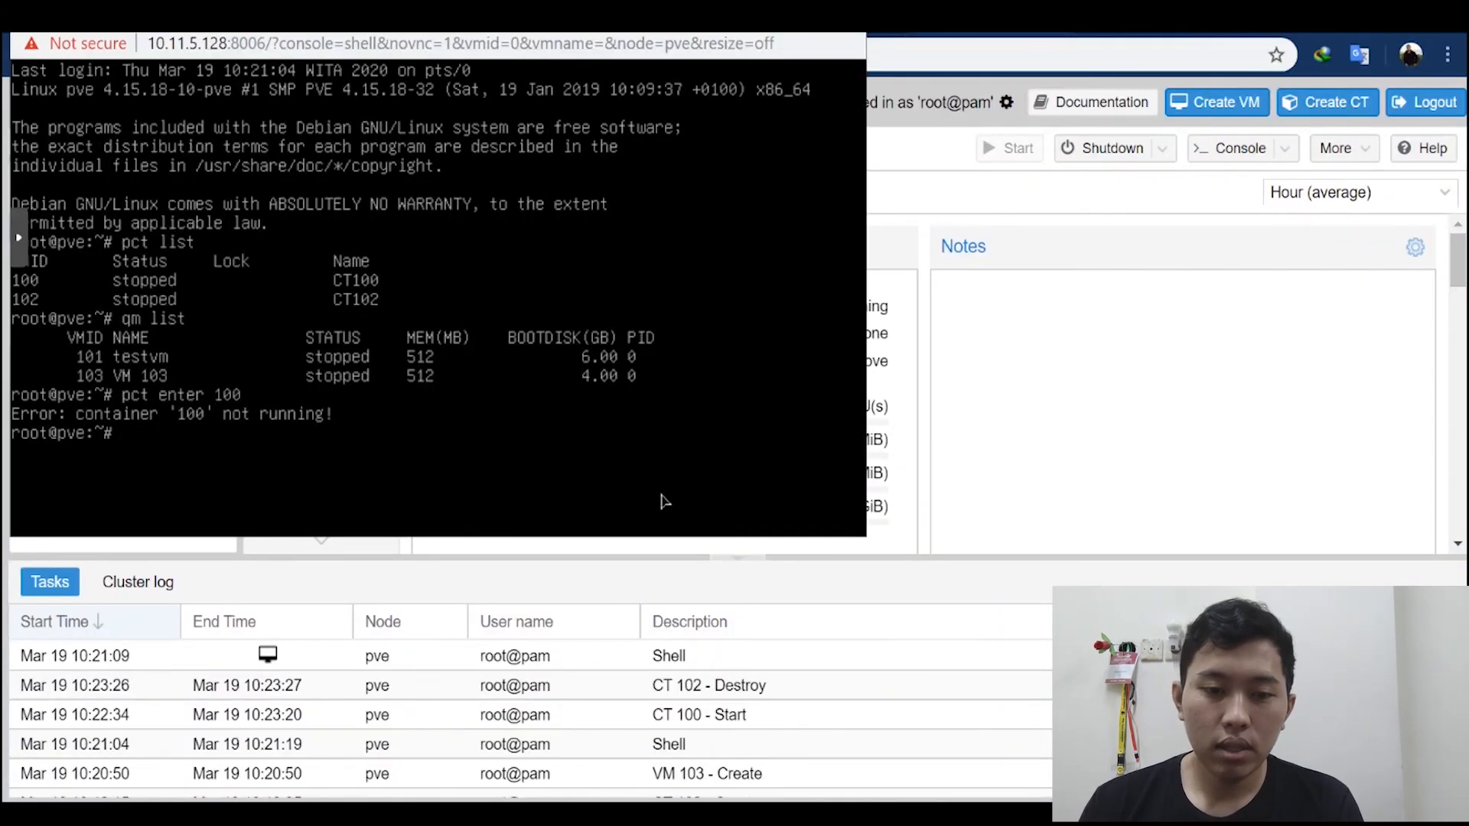
key("Up")
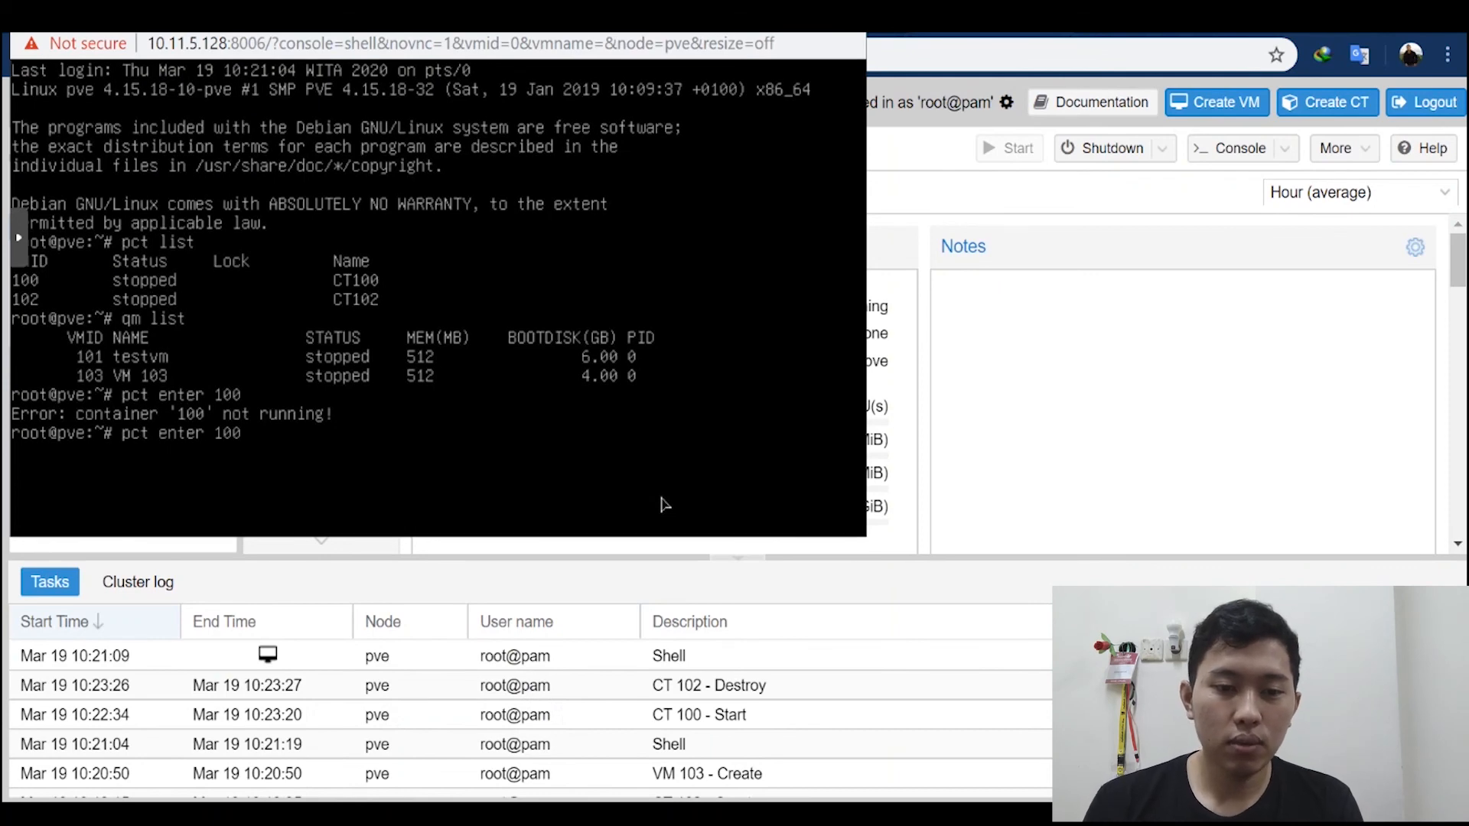
key("Return")
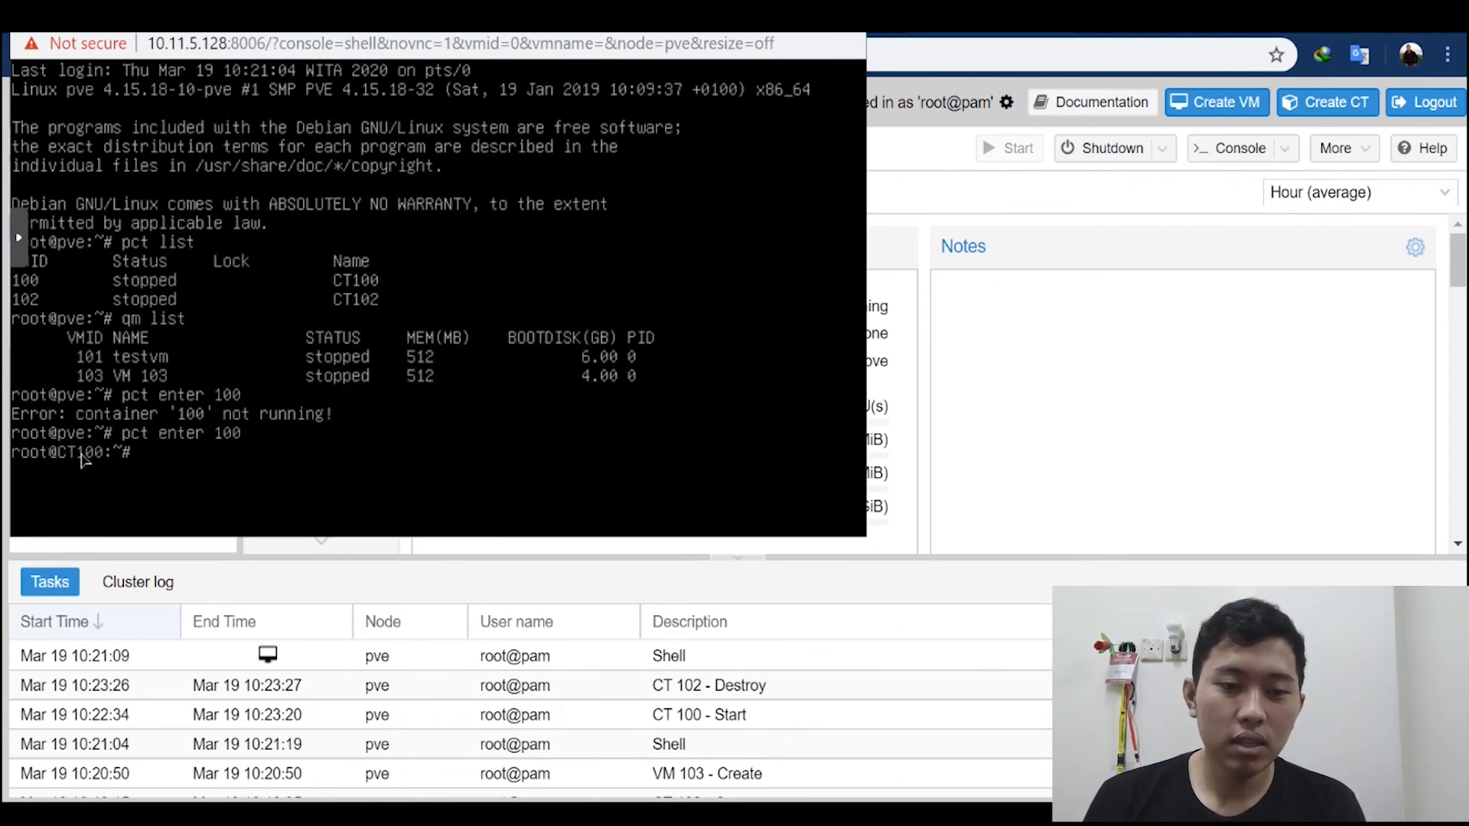
type("sd")
key("BackSpace")
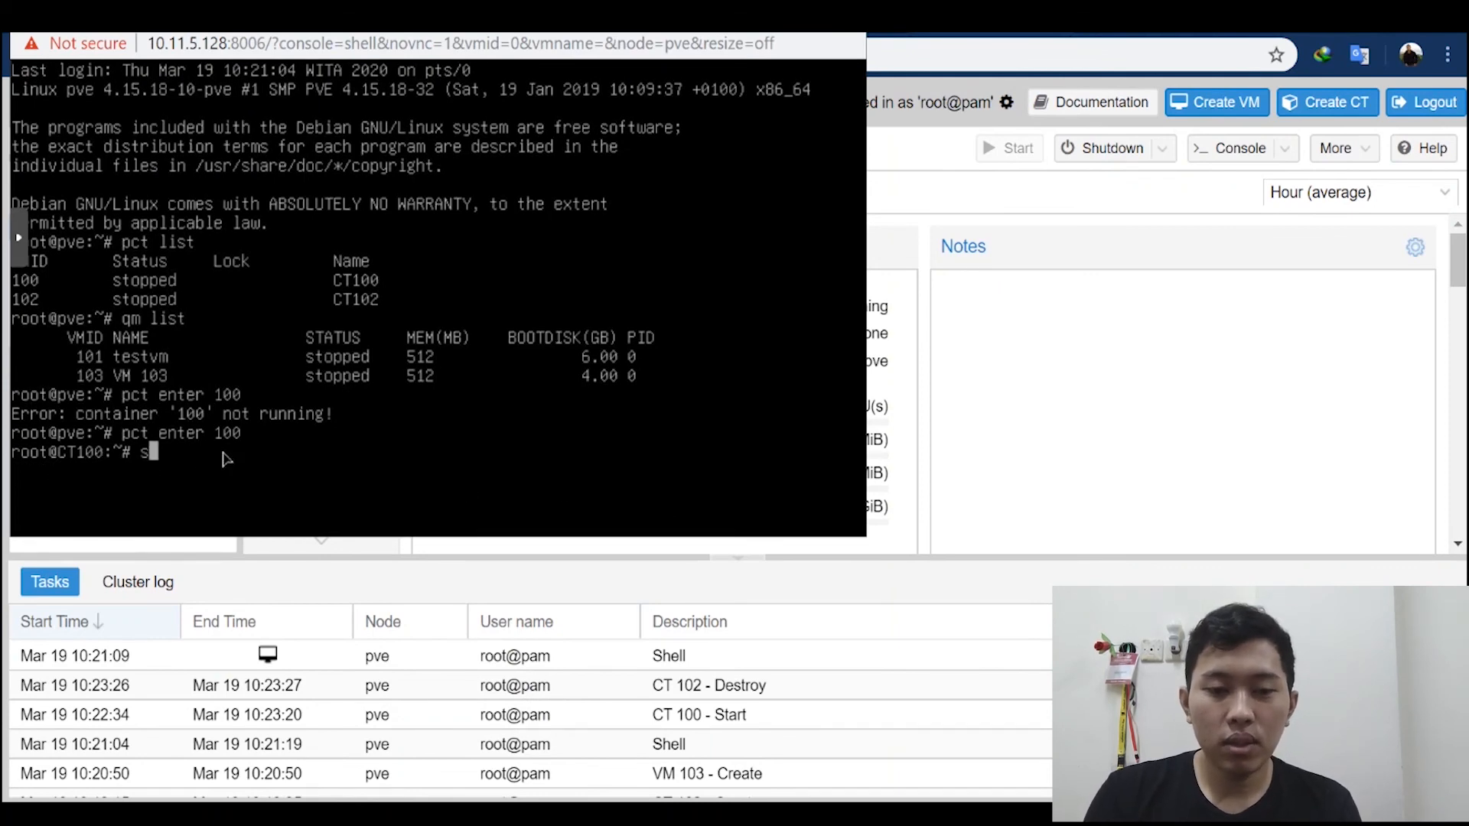
type("as")
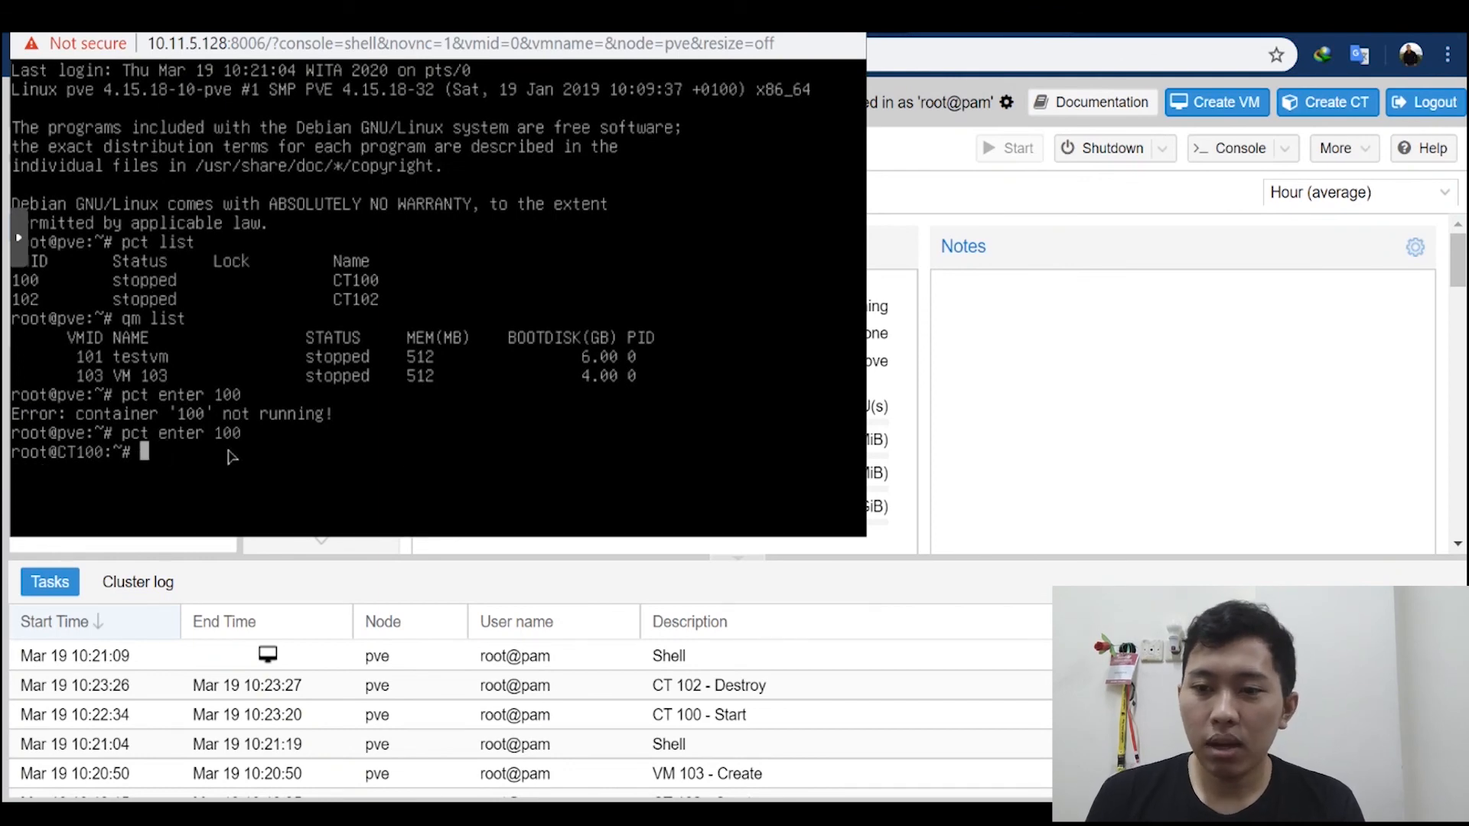
Step: Return to container 100's summary in the Proxmox web interface
left_click(1089, 444)
left_click(1231, 148)
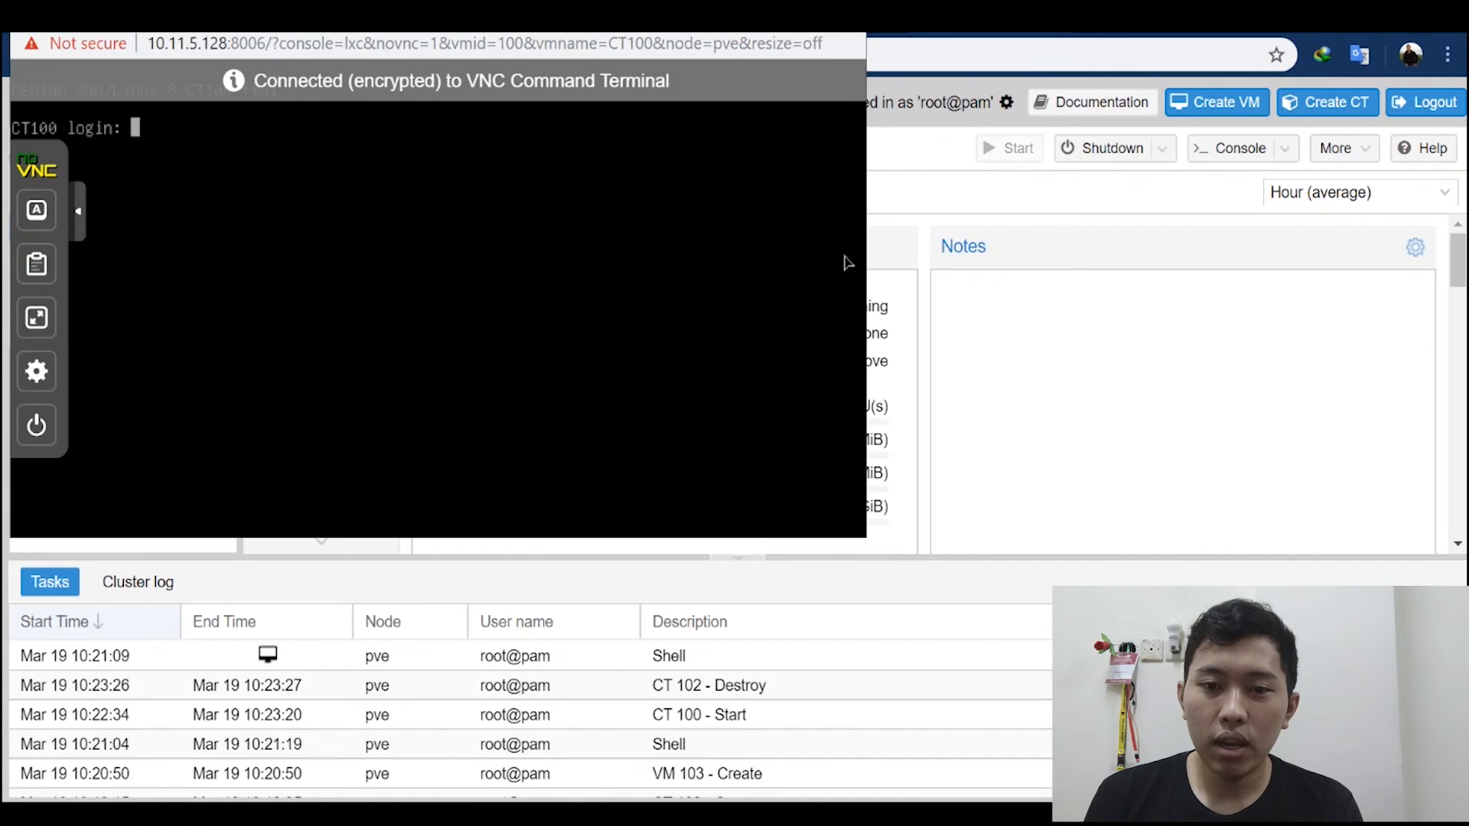
left_click(1075, 372)
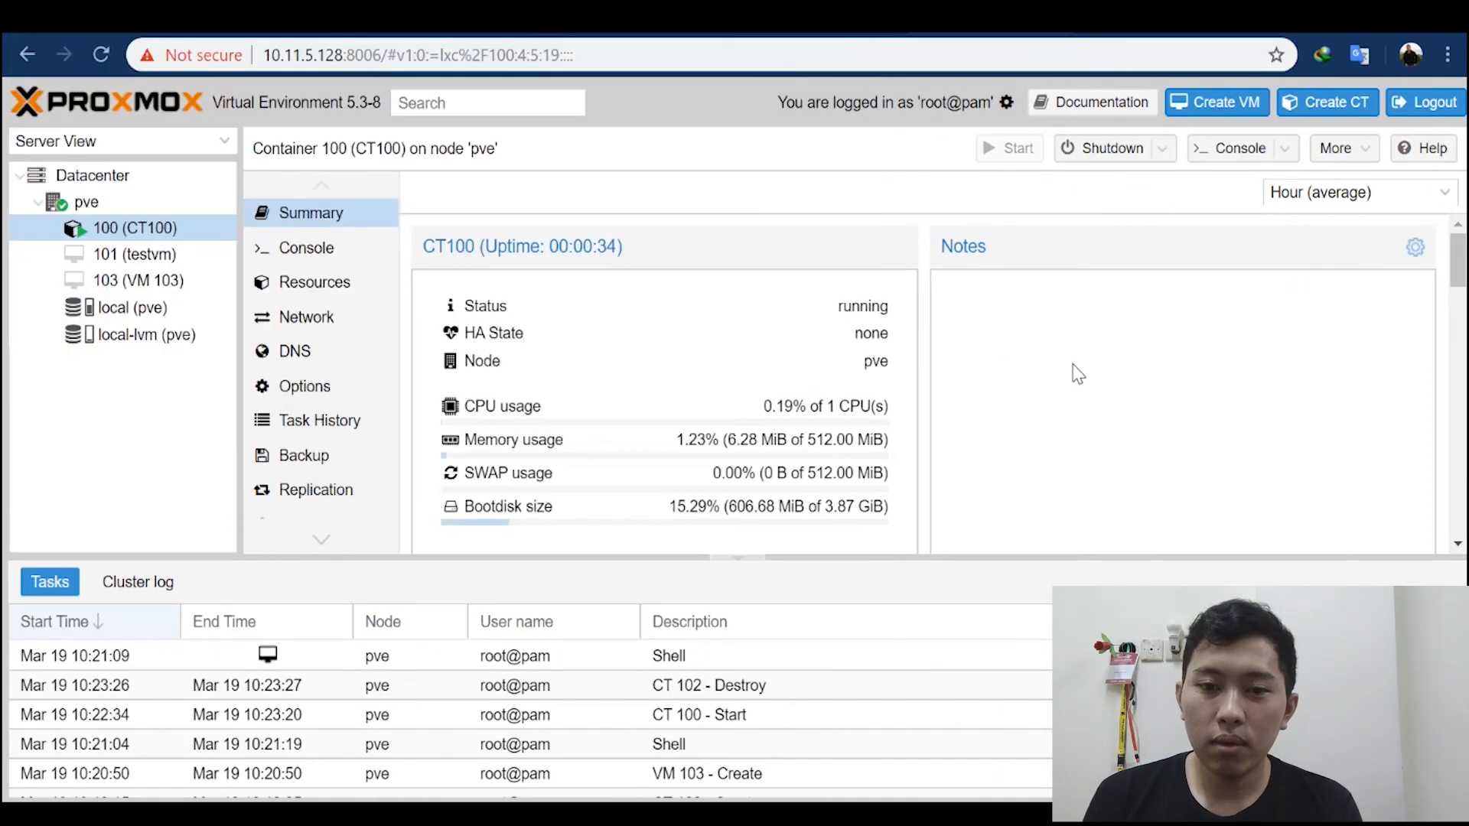